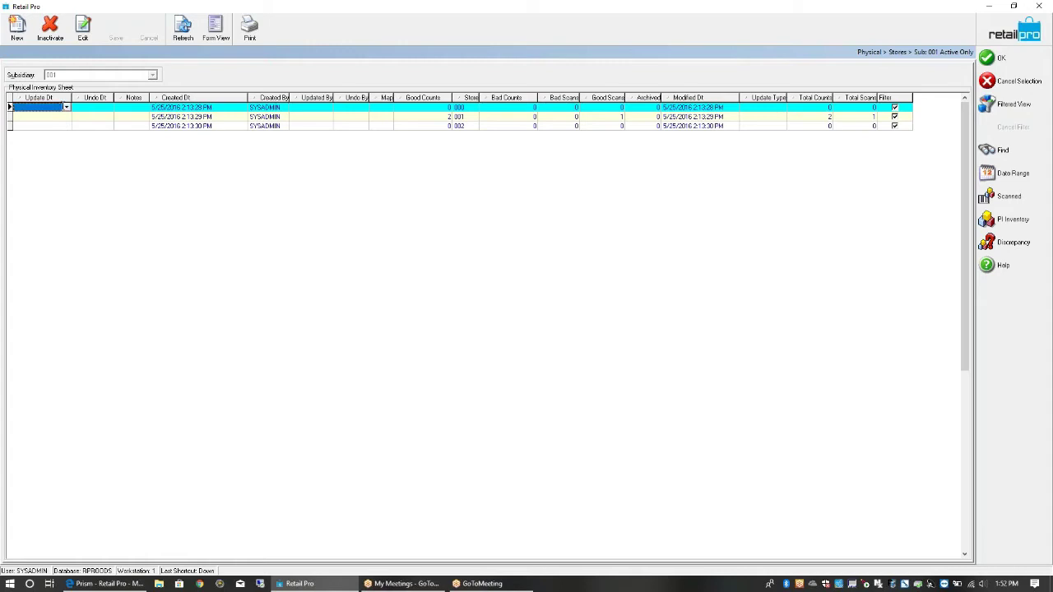
- View the physical inventory item list for store 000, including its scan quantities, and return to the home screen
left_click(1010, 220)
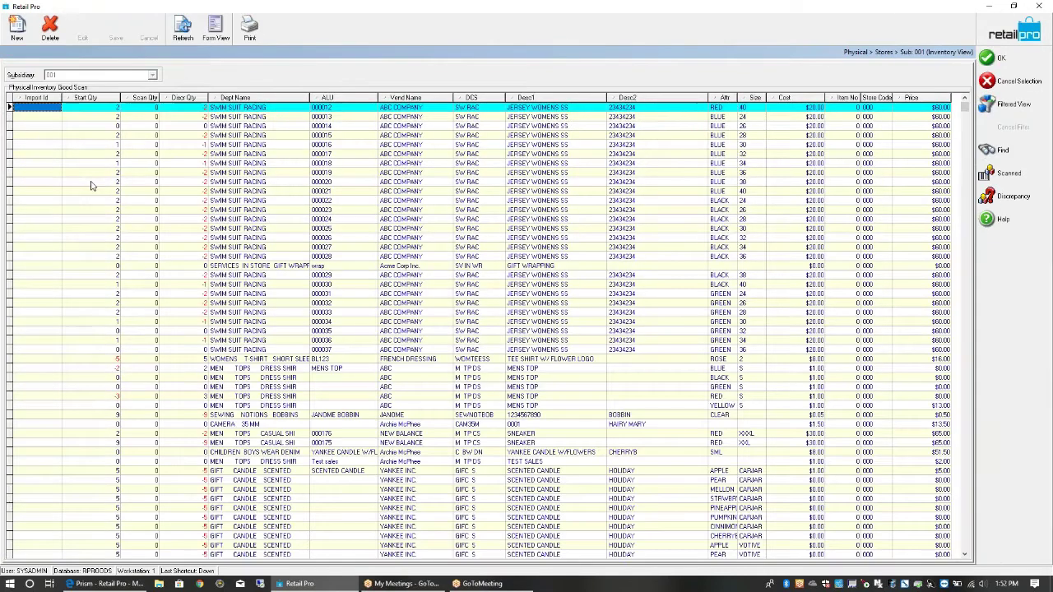
left_click(144, 109)
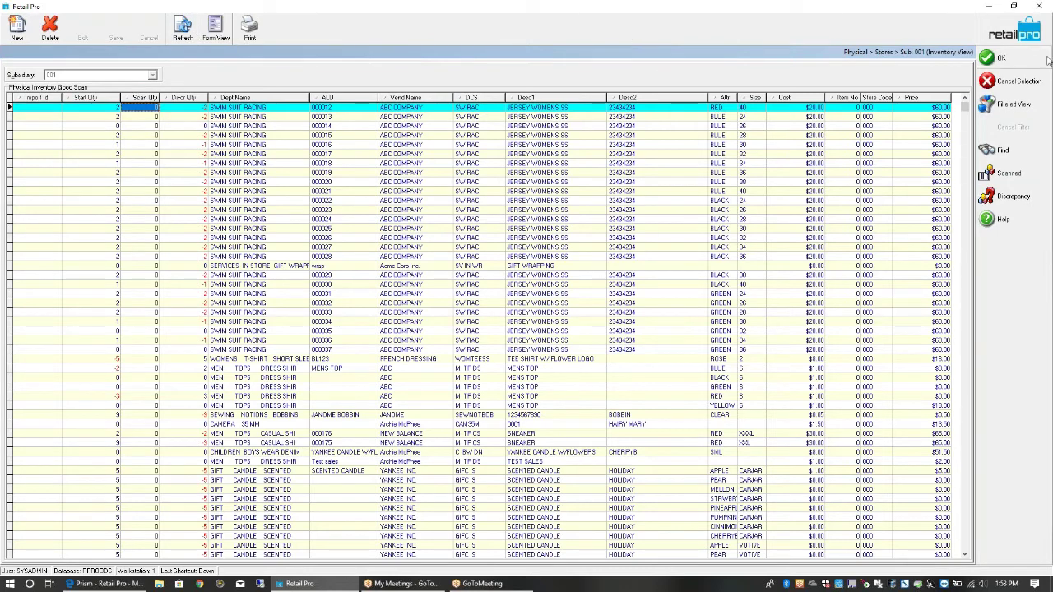
left_click(1017, 54)
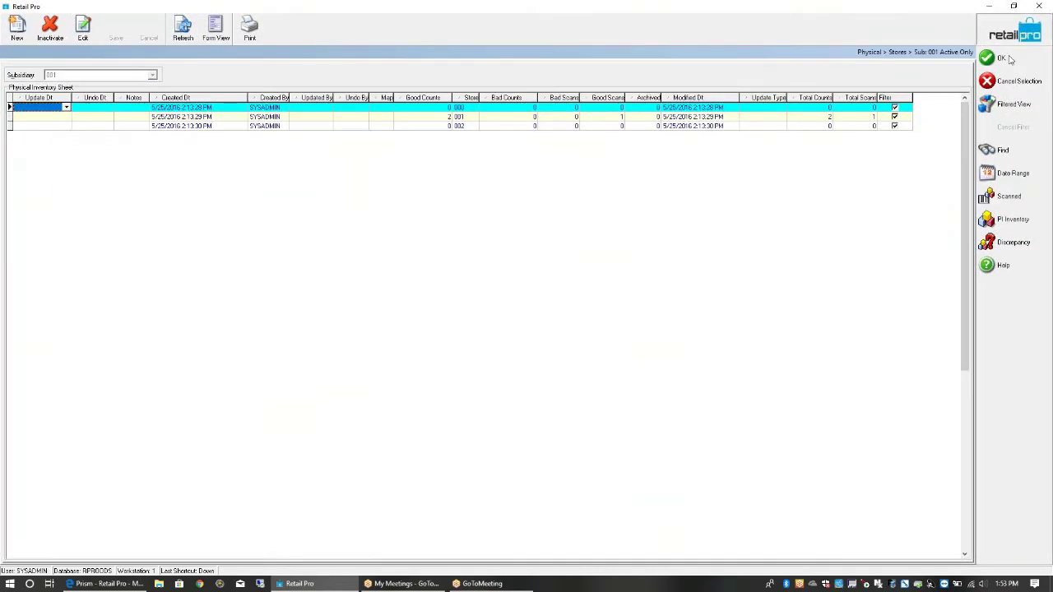
left_click(1012, 59)
left_click(1034, 27)
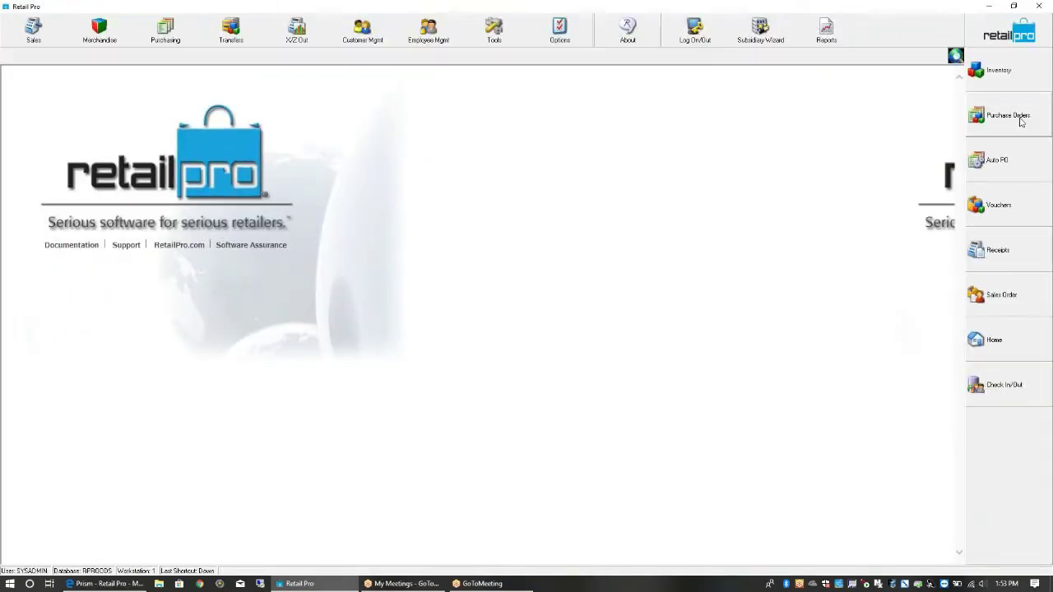
- Remove Purchase Orders, Auto PO and their two surplus separators from the Side toolbar in Menu Designer
right_click(996, 123)
left_click(999, 130)
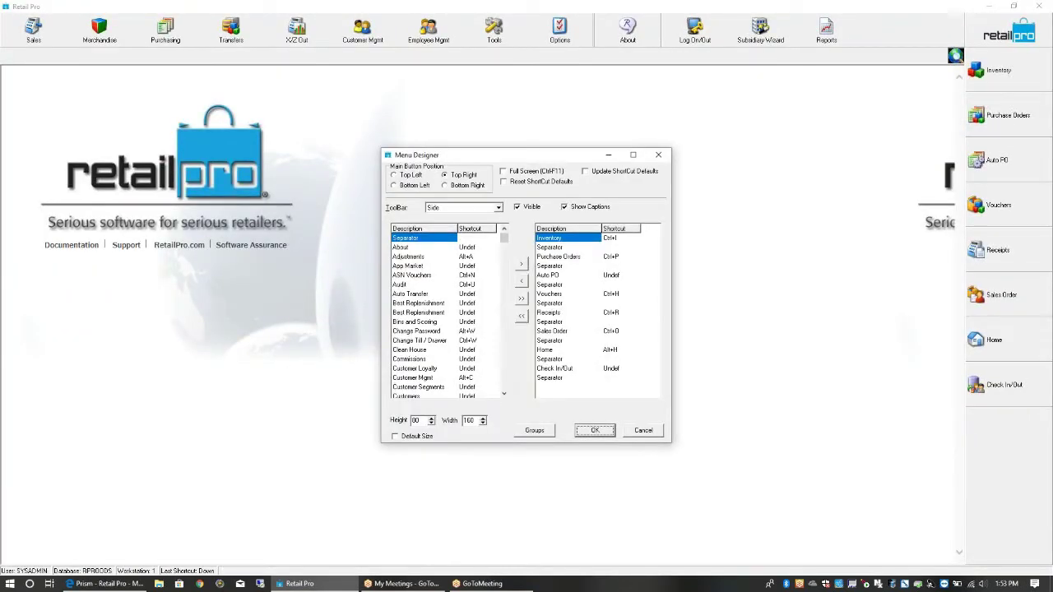
double_click(564, 258)
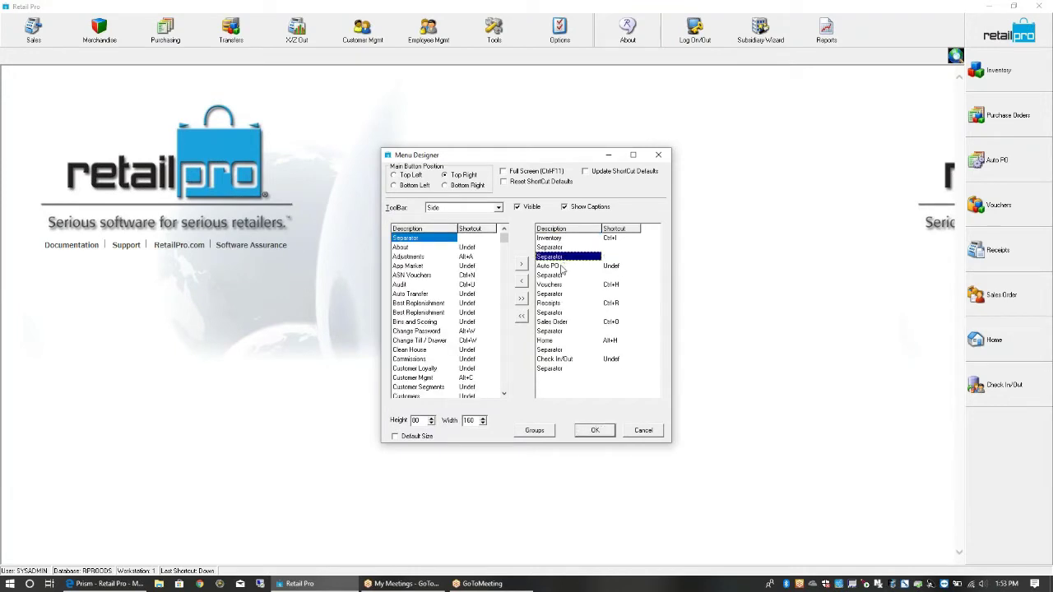
double_click(564, 267)
double_click(559, 257)
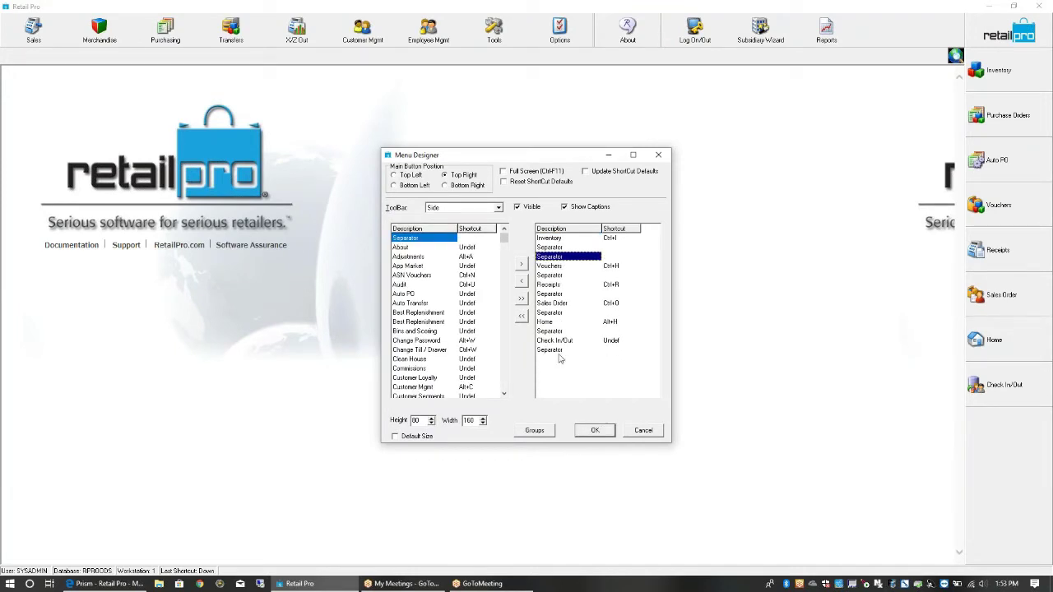
left_click(562, 248)
double_click(562, 252)
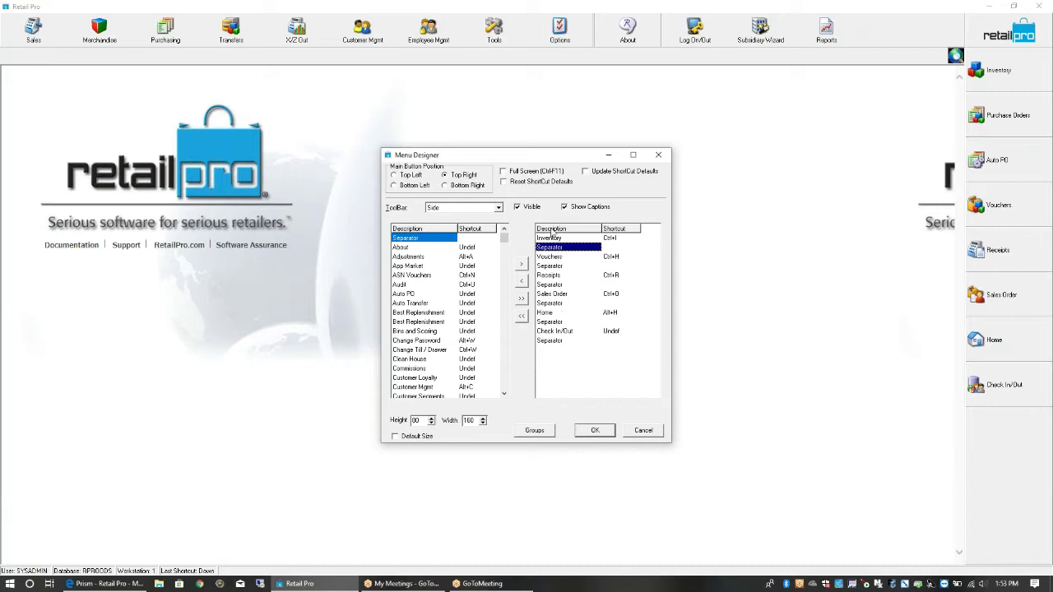
left_click(596, 433)
- Check out the SYSADMIN employee at store 000 and view the check-in status list
left_click(1021, 296)
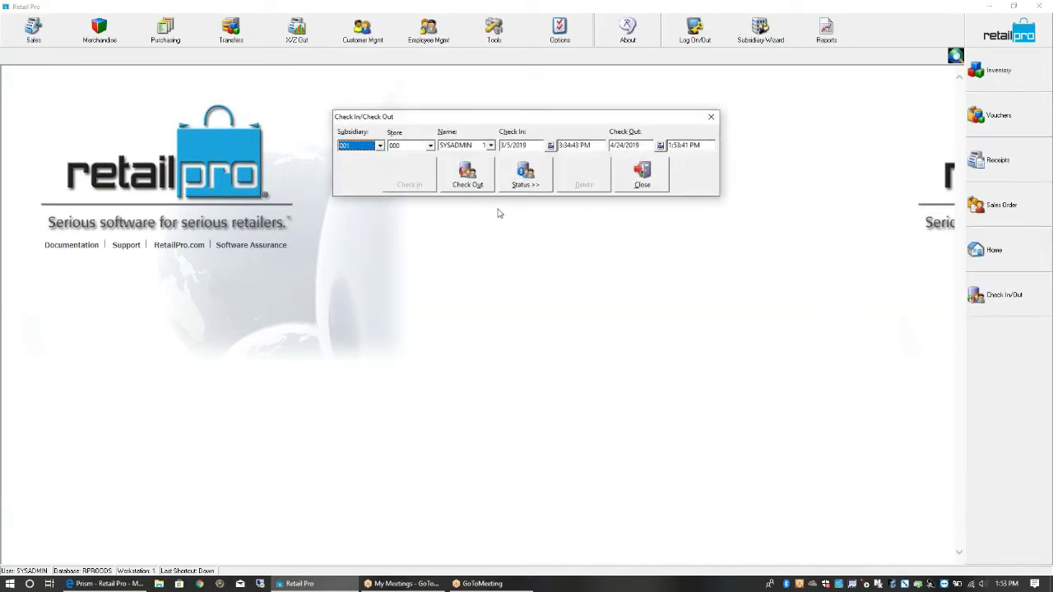
left_click(467, 175)
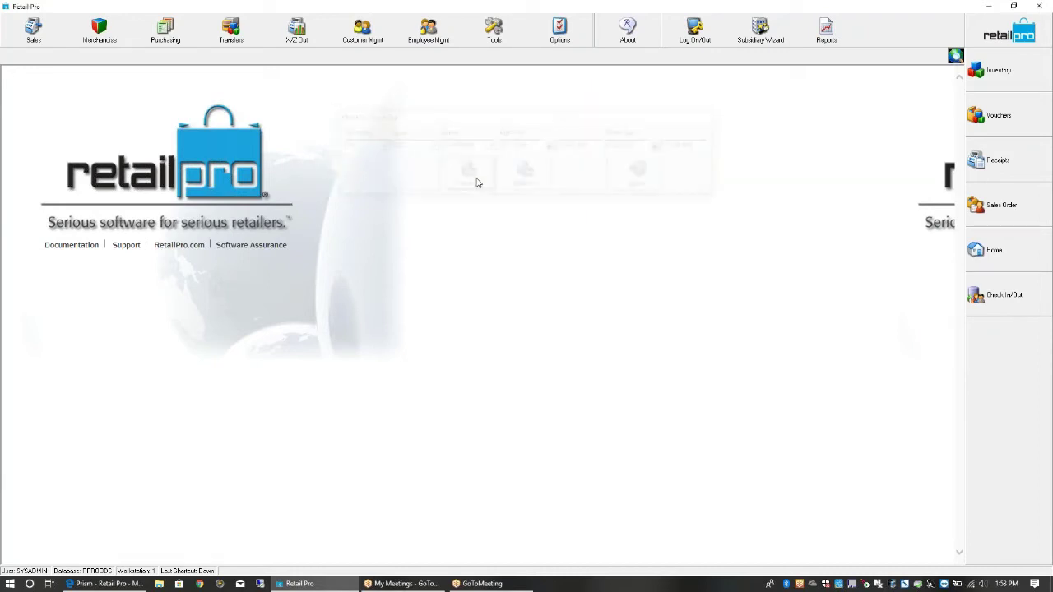
left_click(1020, 306)
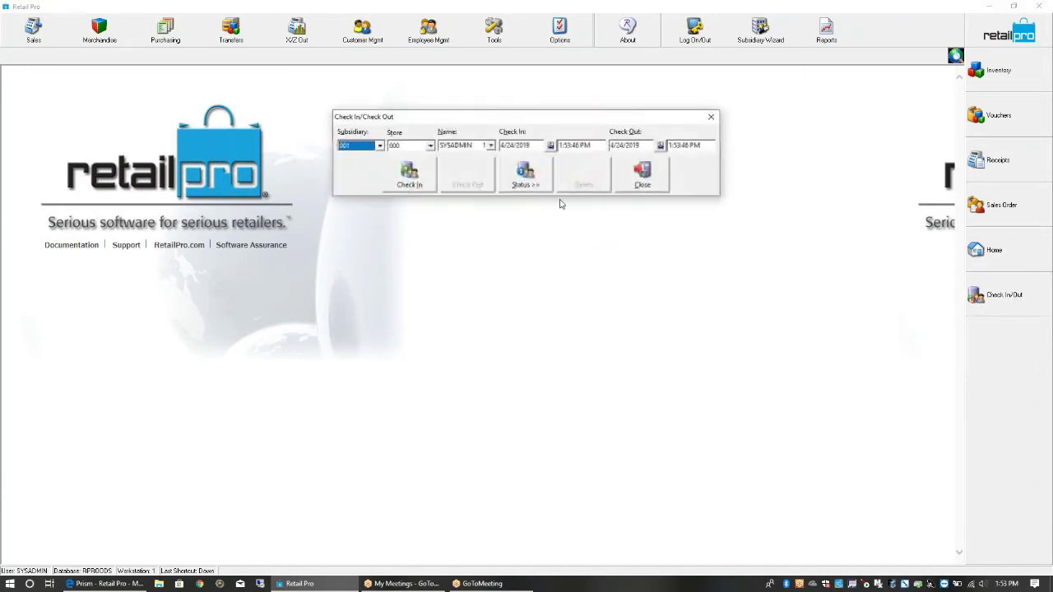
left_click(526, 177)
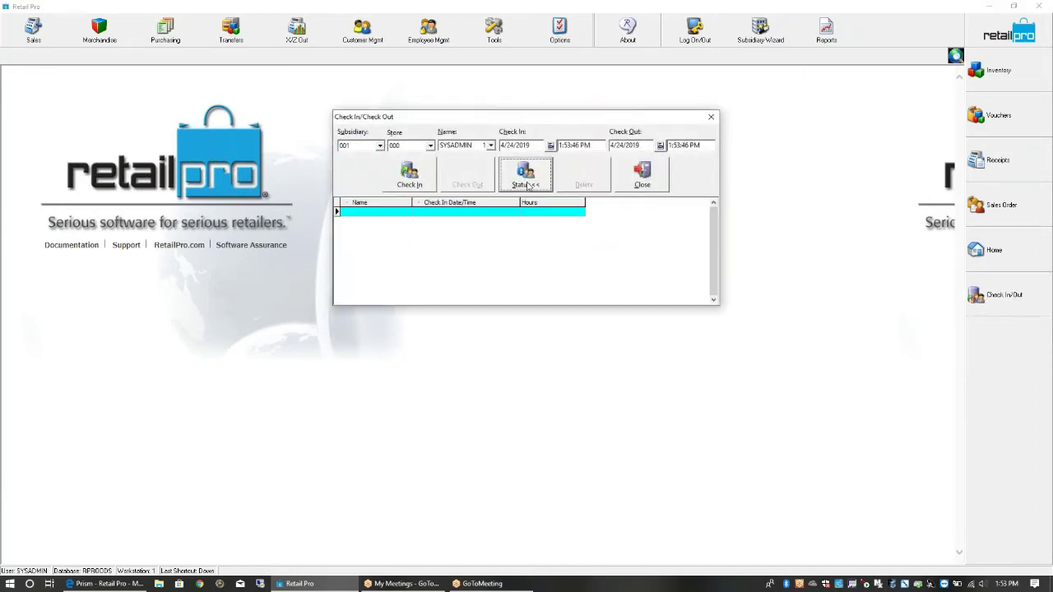
left_click(712, 117)
- Remove Check In/Out and its leftover separator from the Side toolbar in Menu Designer
right_click(1004, 216)
left_click(1008, 220)
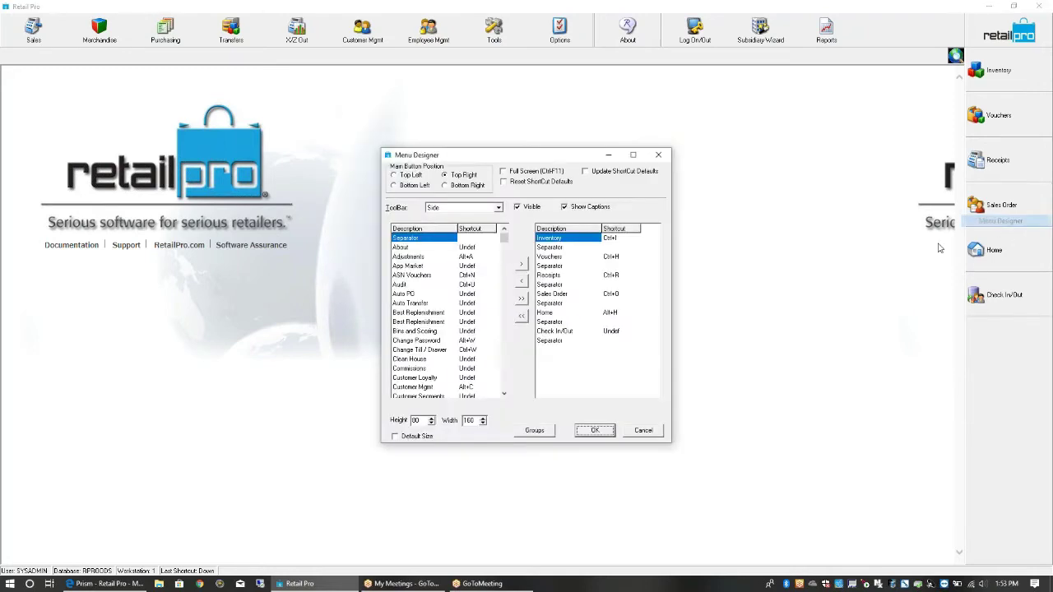
double_click(562, 333)
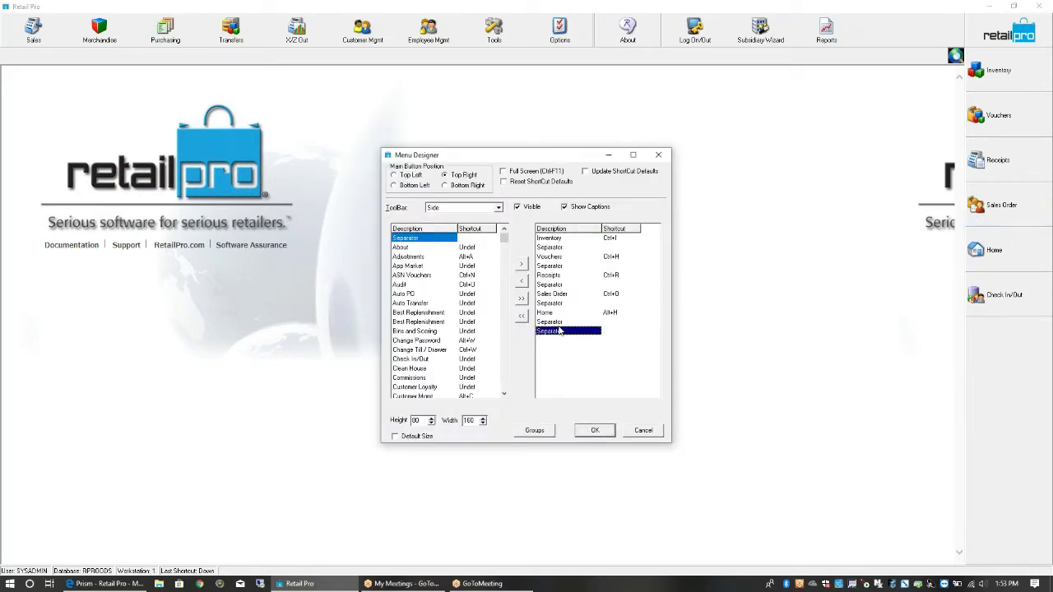
double_click(558, 332)
left_click_drag(564, 321, 568, 249)
left_click(598, 429)
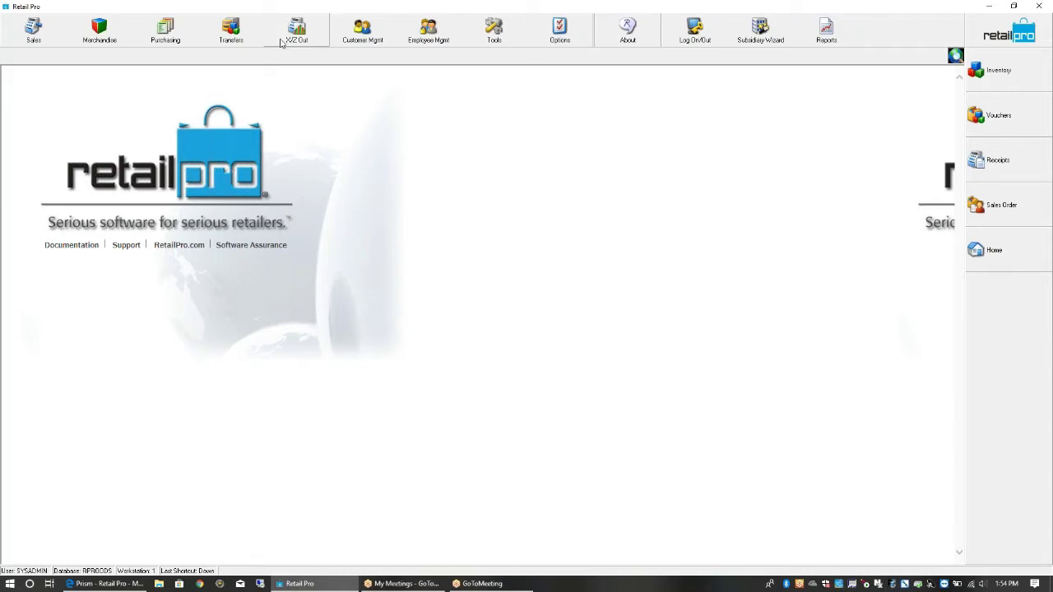
- View the employee security groups, including BUYERS and MANAGERS, and the security policy settings
left_click(428, 32)
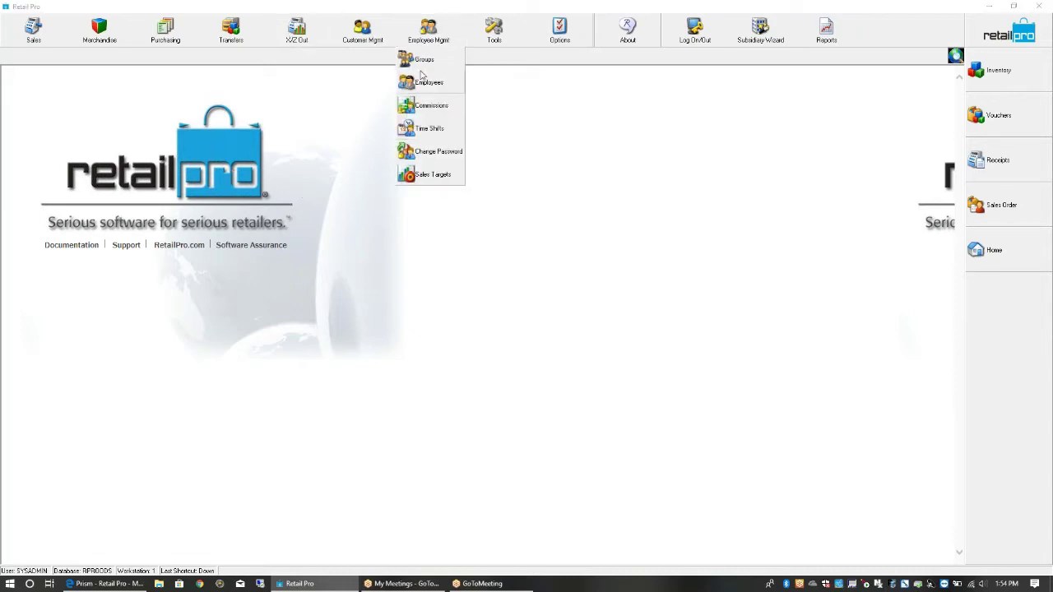
left_click(423, 60)
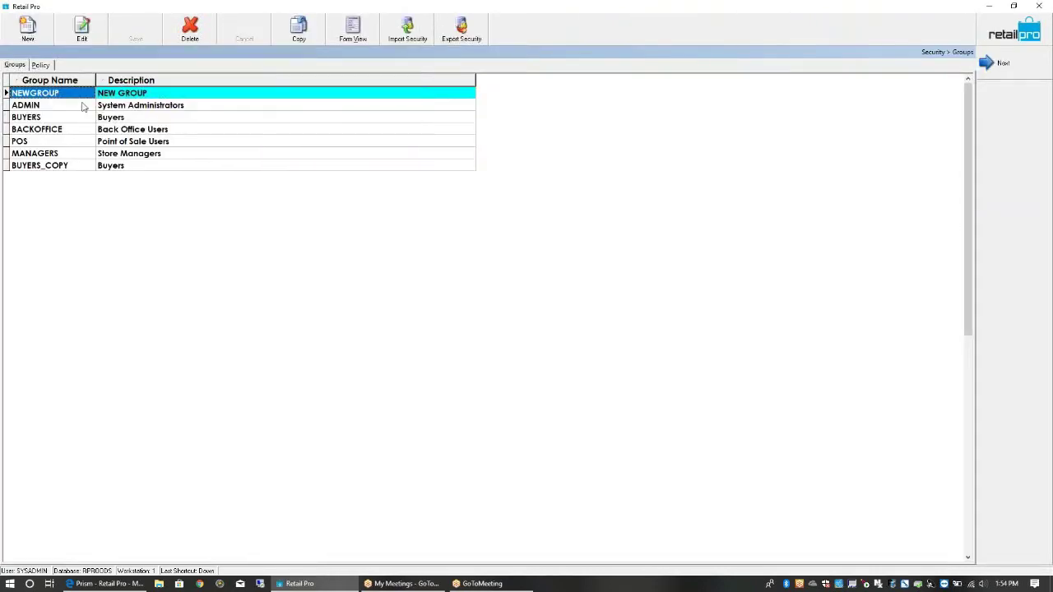
left_click(138, 119)
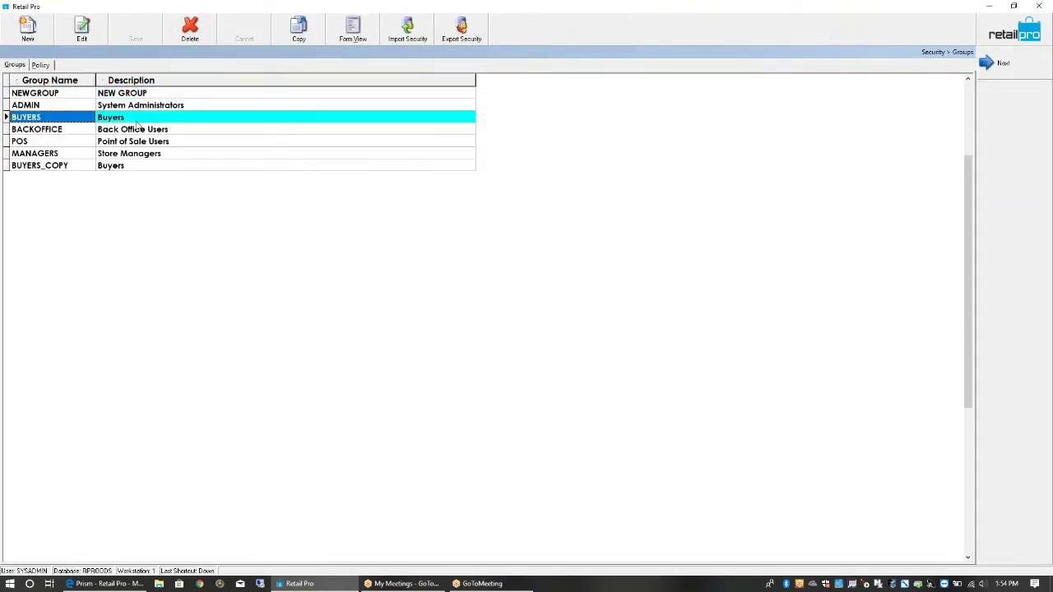
left_click(165, 156)
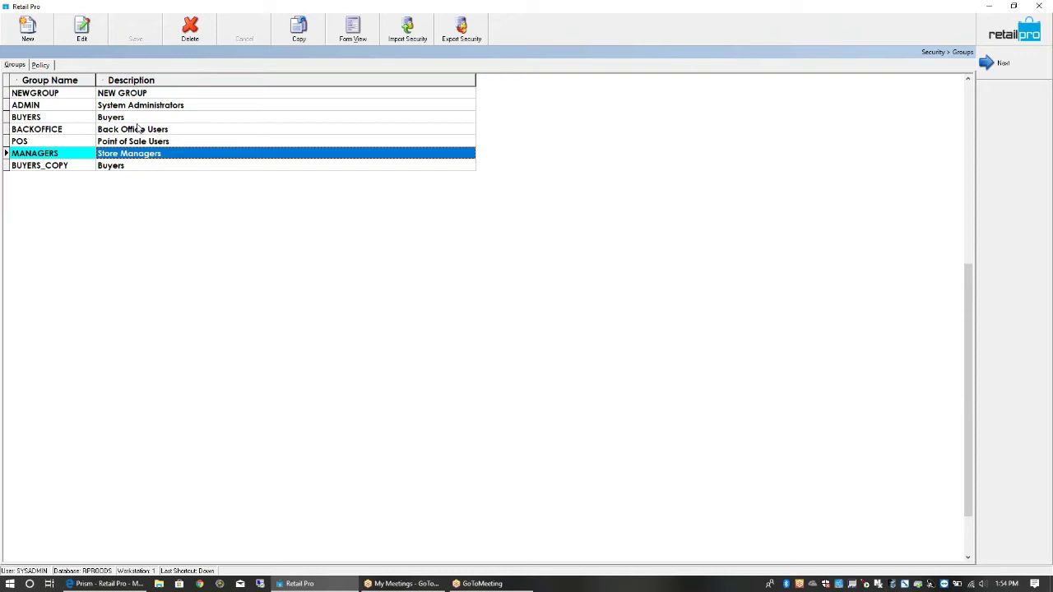
left_click(41, 66)
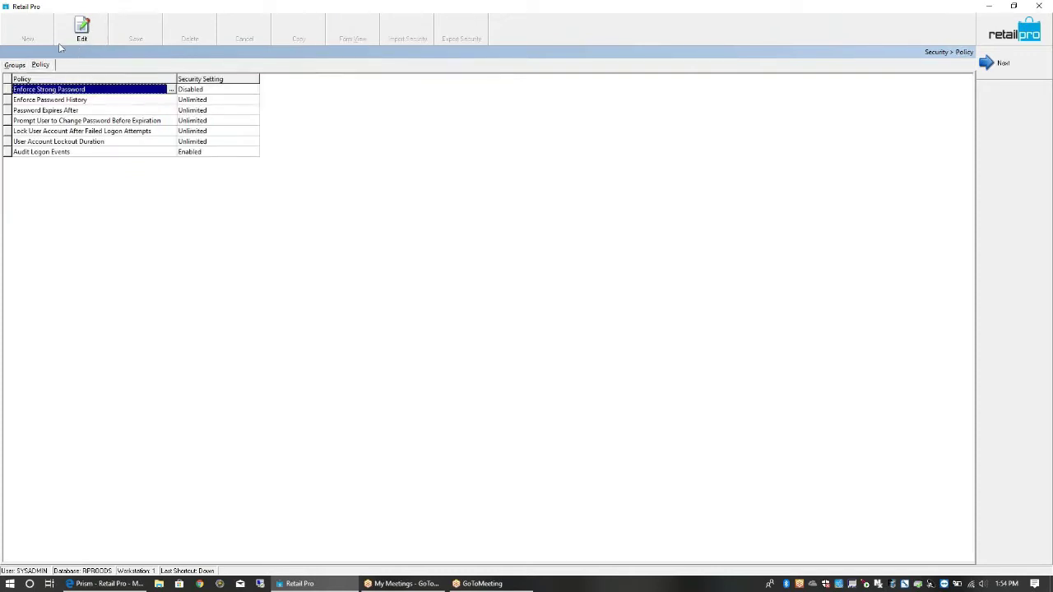
left_click(15, 65)
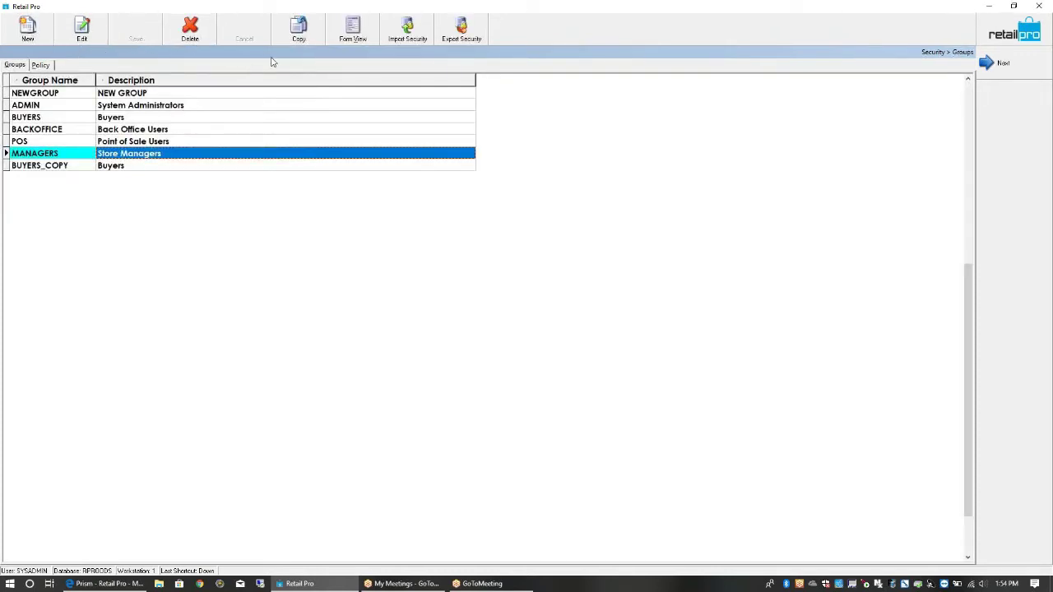
- Examine the MANAGERS group's SYSTEM > MENU DESIGNER permission in form view and return to the home screen
left_click(346, 37)
left_click(56, 124)
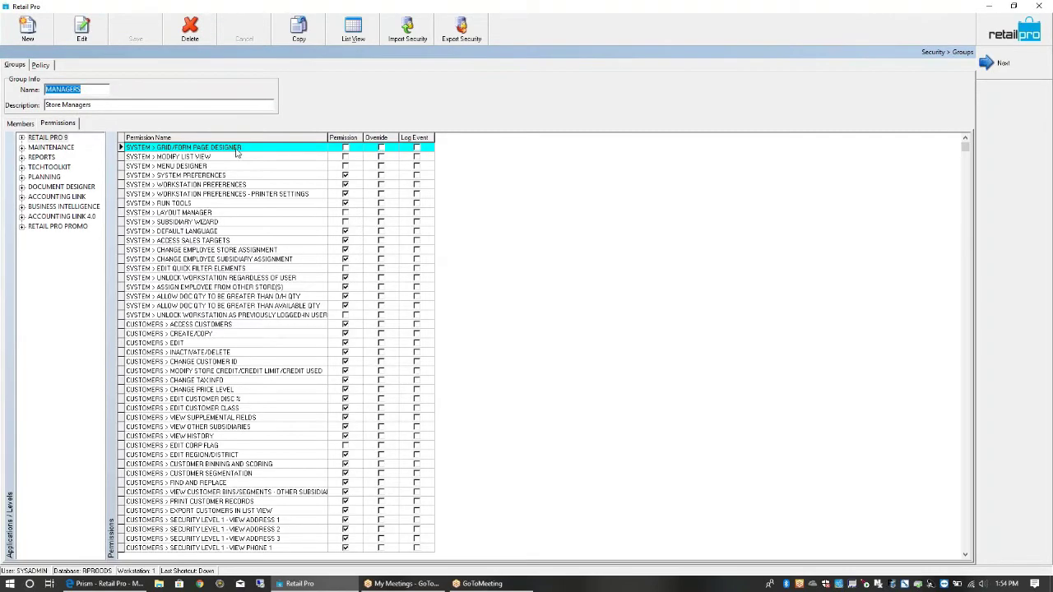
left_click(346, 175)
left_click(349, 169)
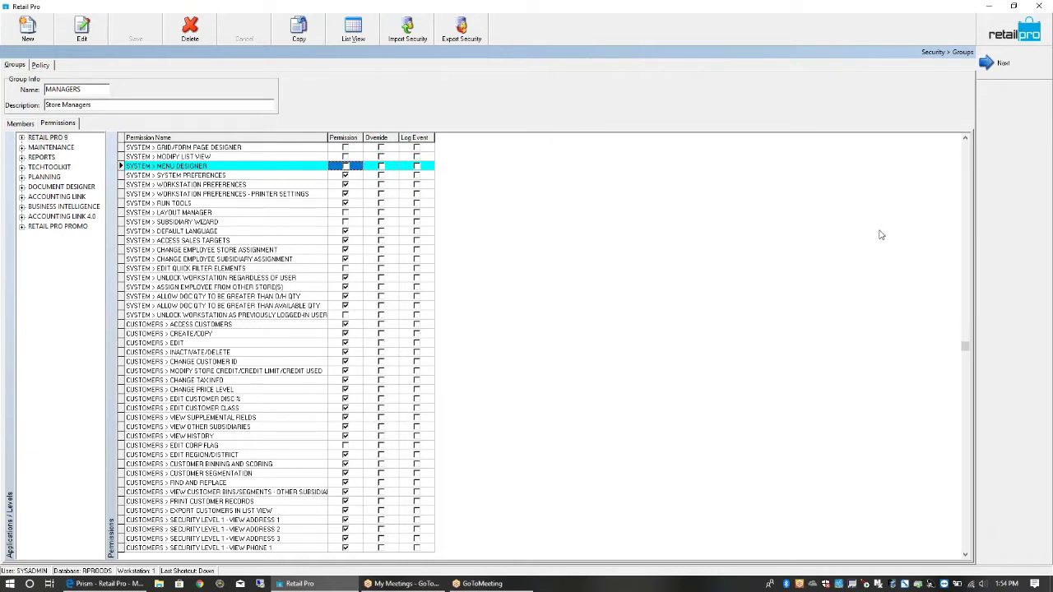
left_click(1014, 41)
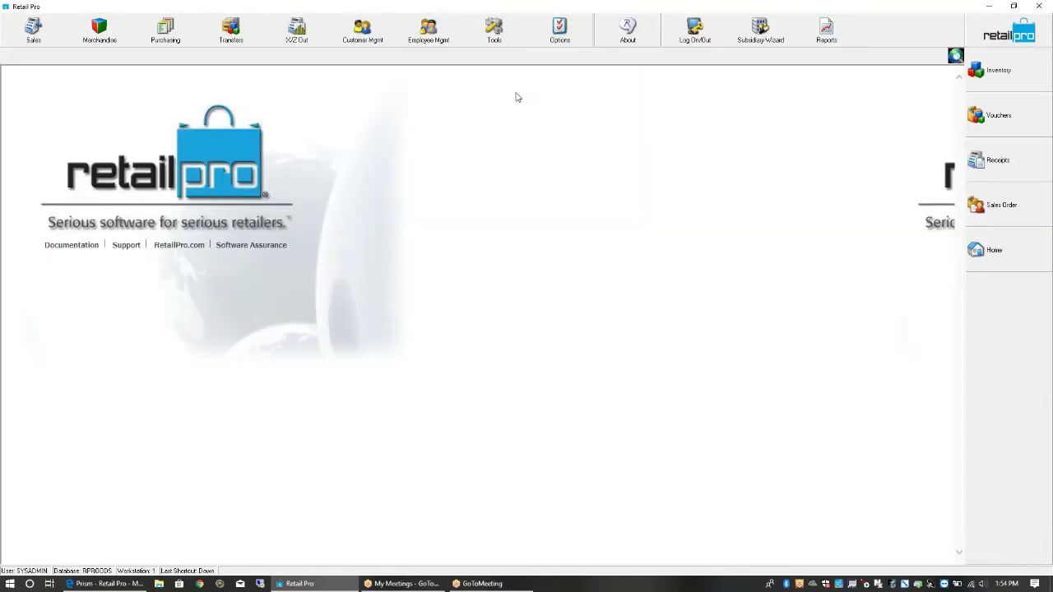
- Find the customer by partial first name and open the record in form view on the New Customer Entry page
left_click(364, 45)
left_click(371, 67)
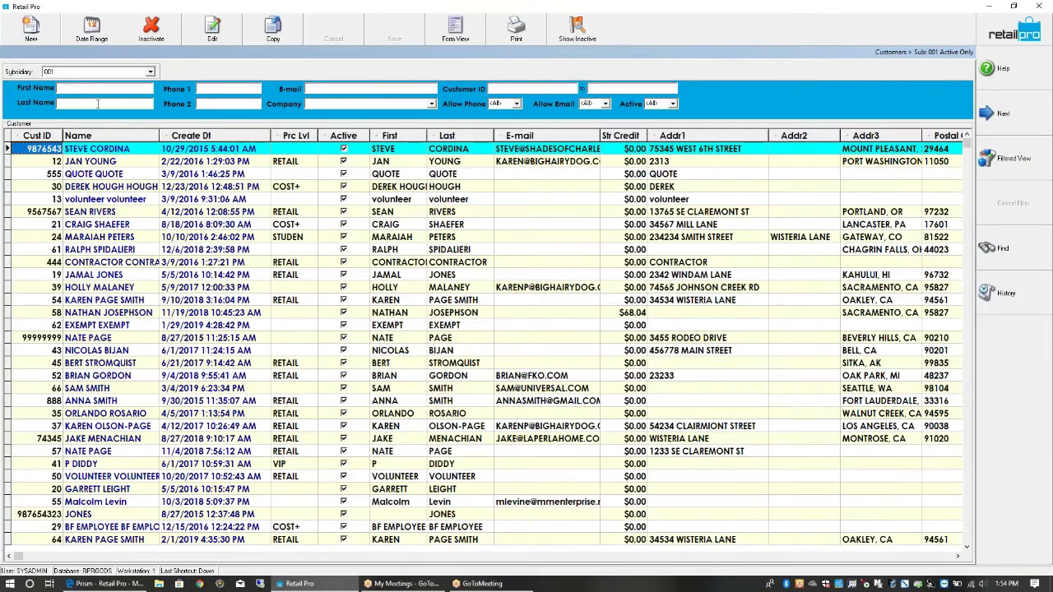
left_click(110, 87)
type("SAMUL")
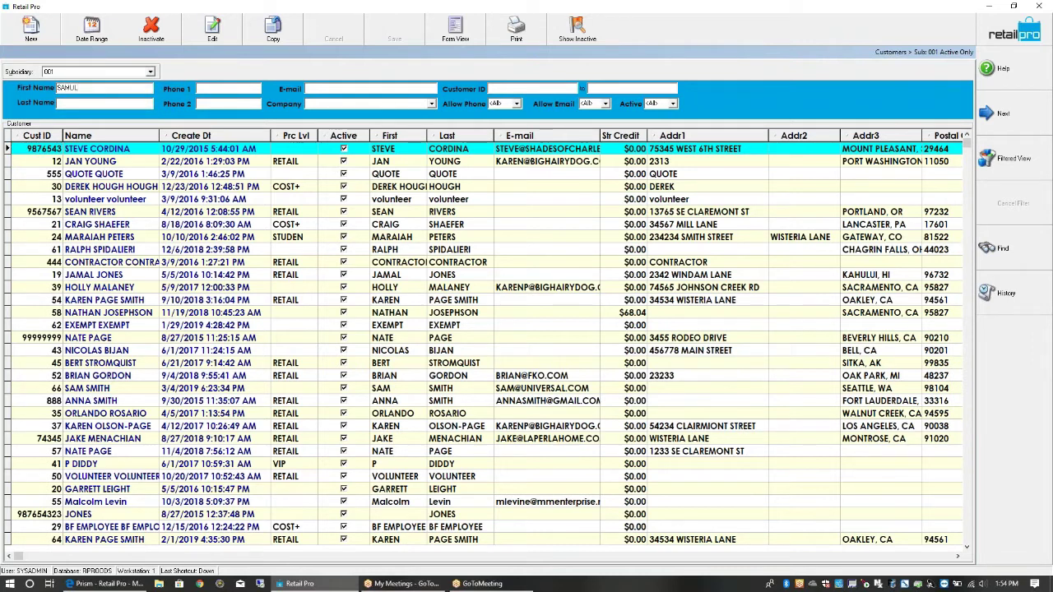
key("BackSpace")
key("Return")
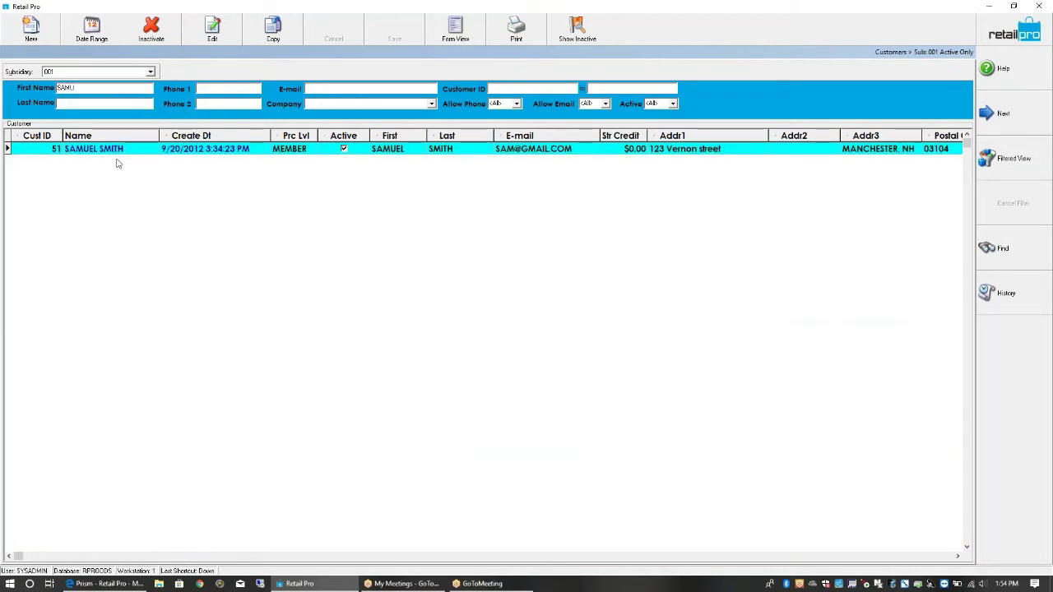
left_click(454, 29)
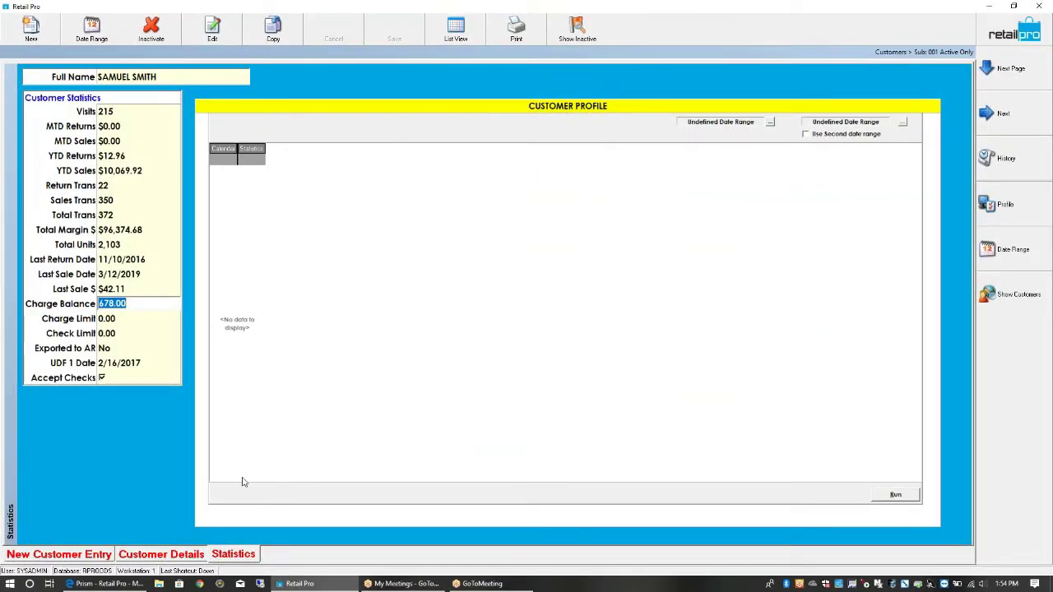
left_click(98, 556)
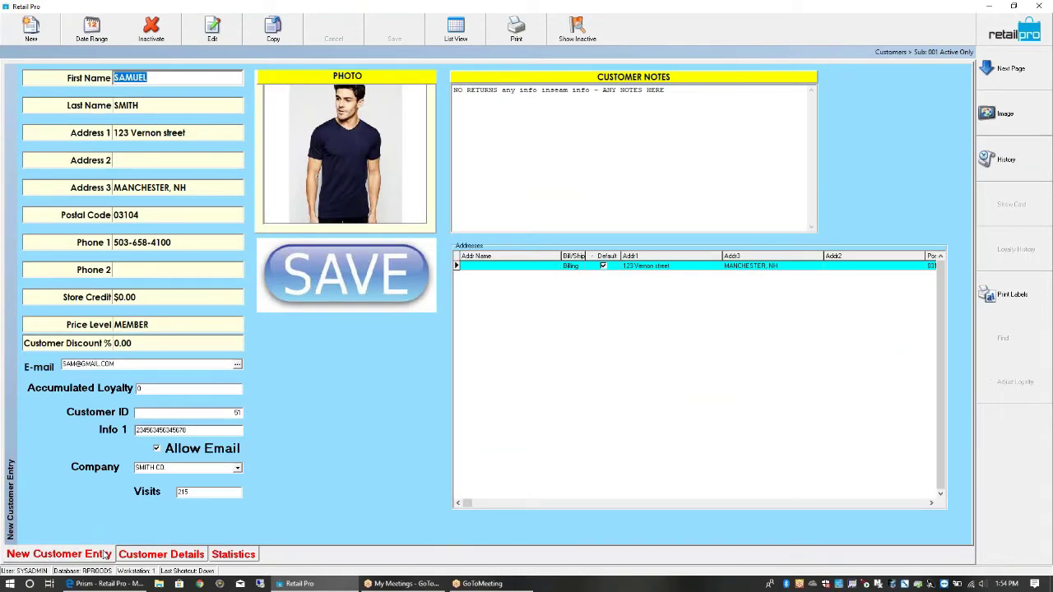
- Open the New Customer Entry page in Page Designer
right_click(287, 341)
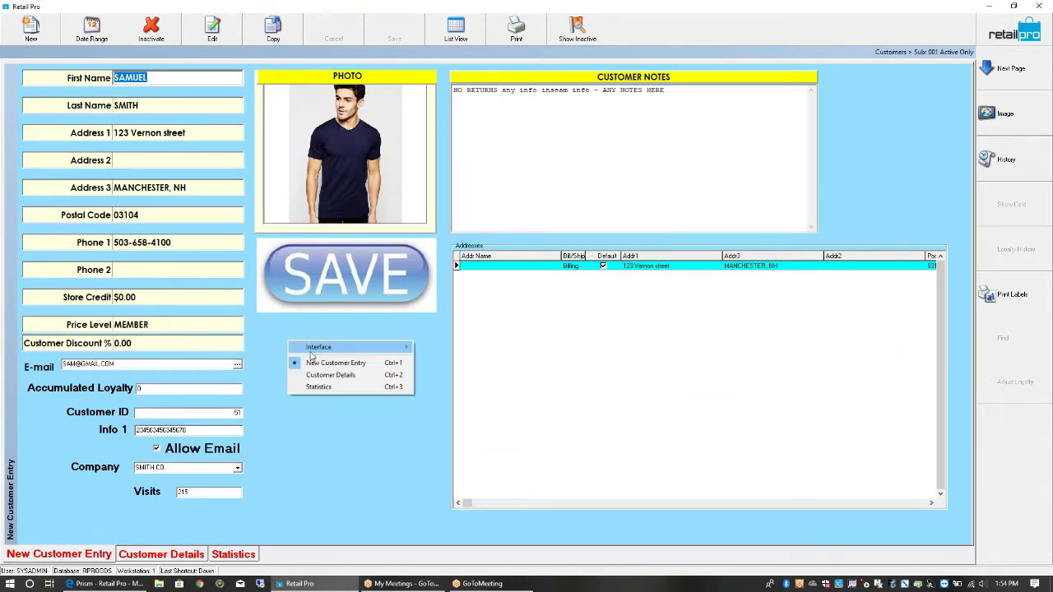
mouse_move(315, 347)
left_click(451, 371)
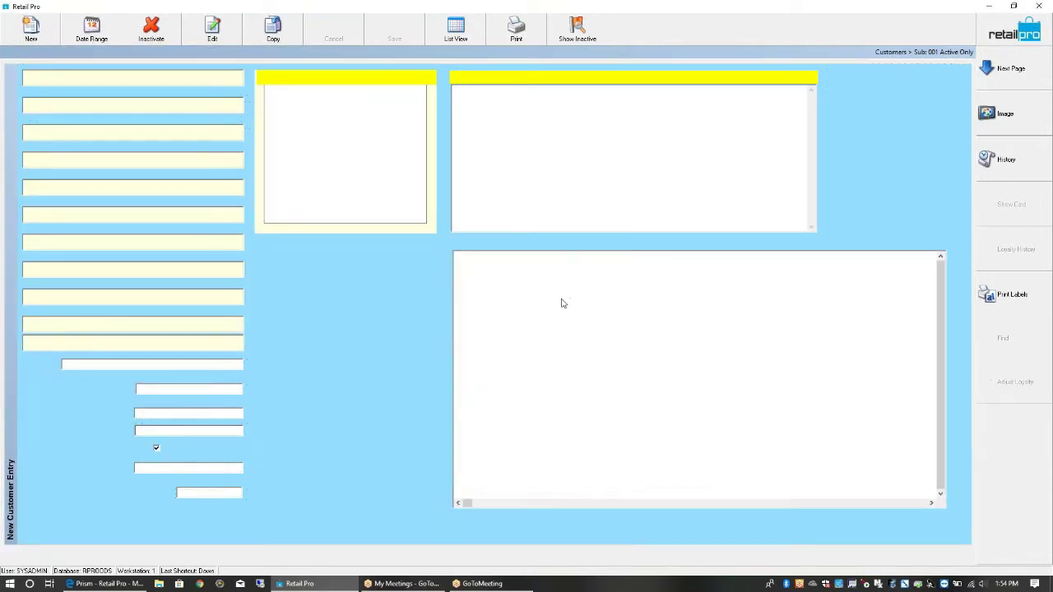
right_click(562, 301)
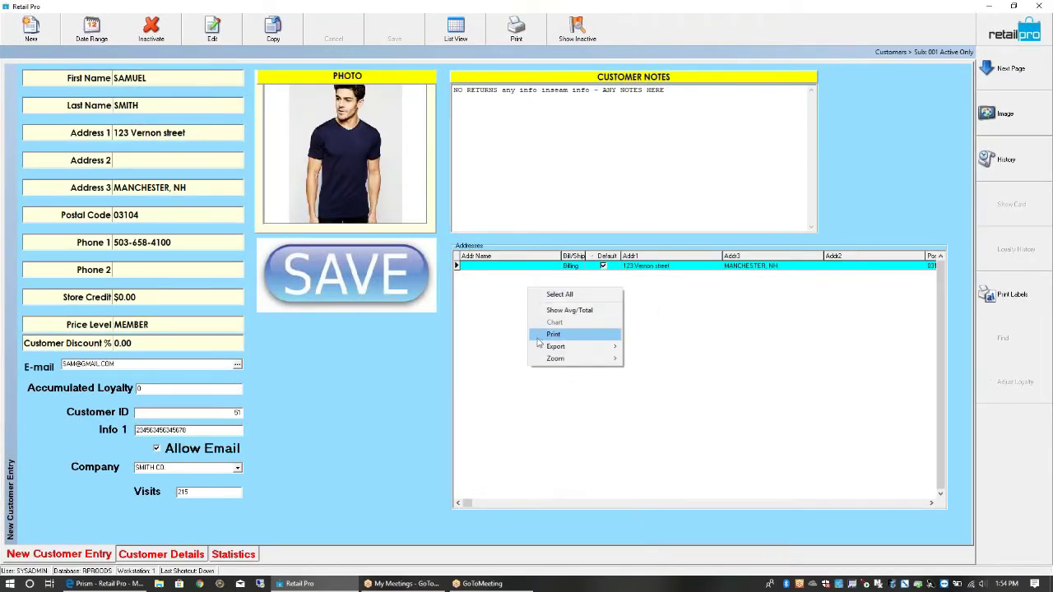
right_click(340, 435)
mouse_move(370, 439)
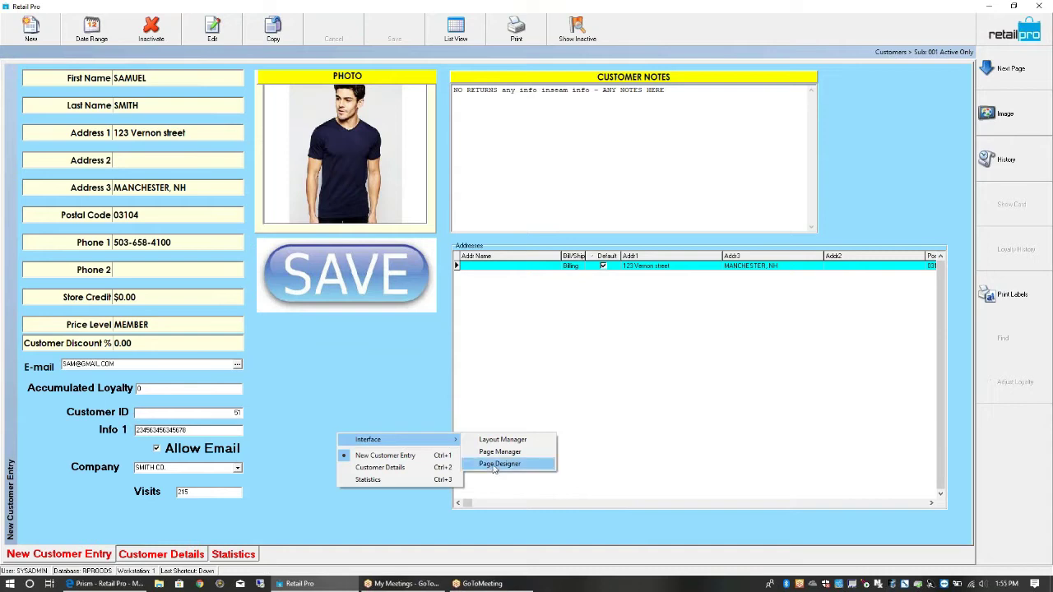
left_click(482, 463)
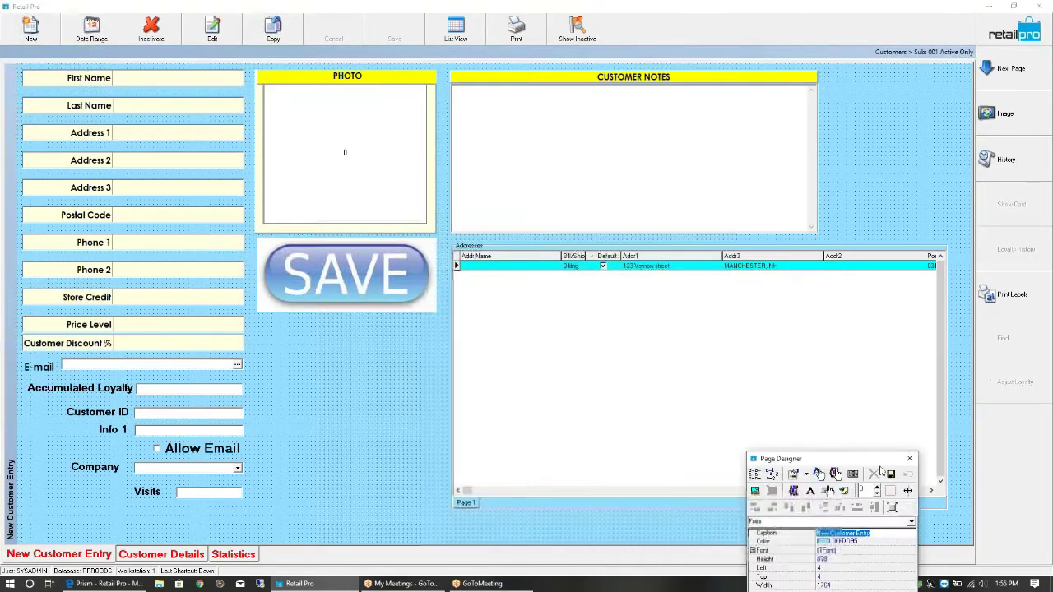
- Move the SAVE picture lower on the page and delete the plain Save button it covered
left_click(356, 304)
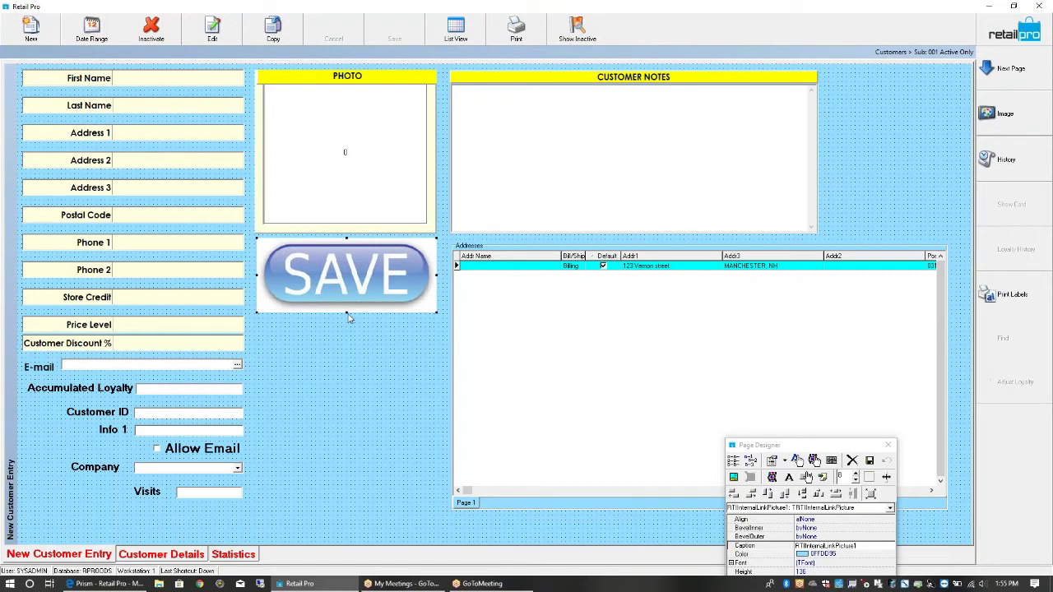
left_click_drag(343, 393, 342, 394)
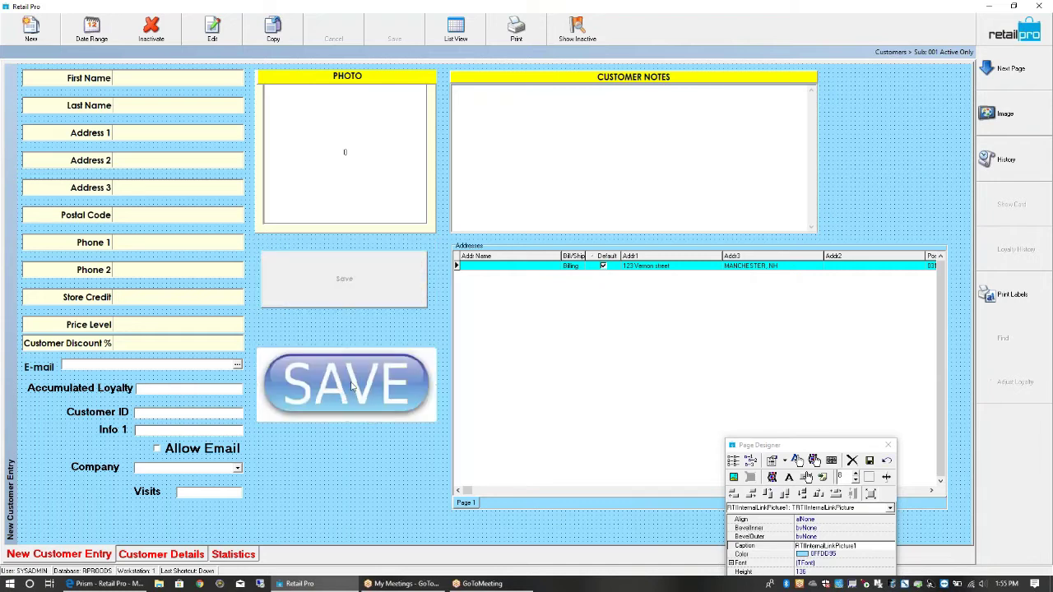
left_click(327, 300)
key("Delete")
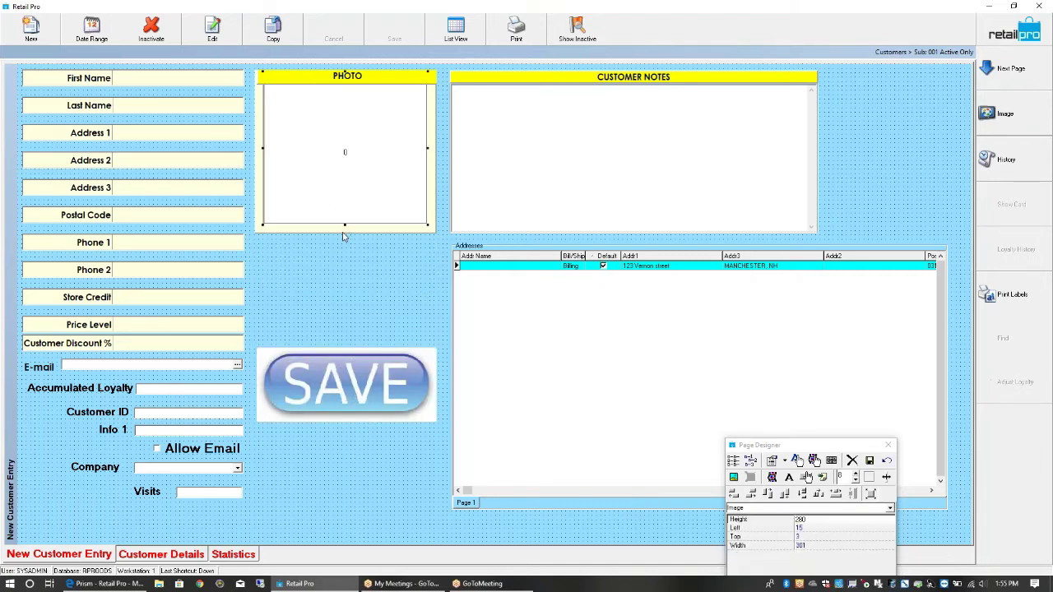
- Extend the PHOTO panel down to just above the SAVE picture and enlarge its image field to a height of about 448
left_click(345, 238)
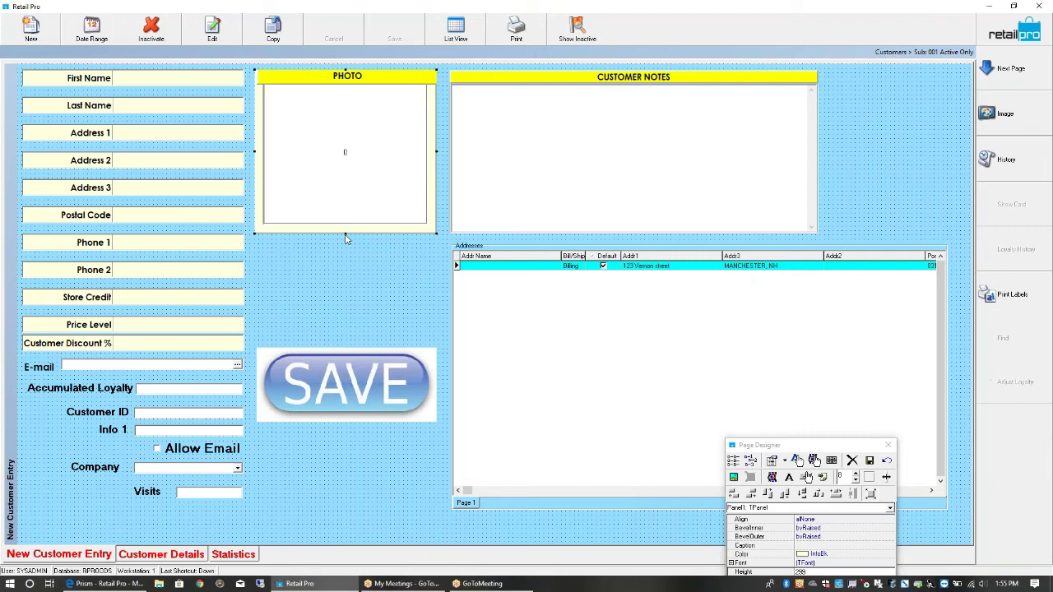
left_click_drag(345, 238, 351, 325)
left_click(343, 224)
left_click_drag(344, 225, 345, 318)
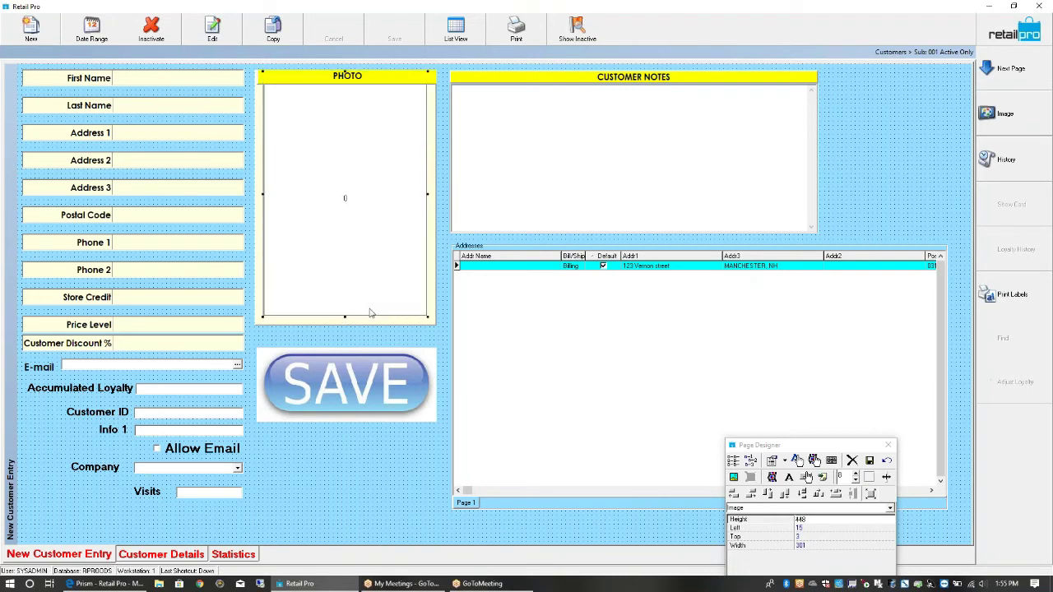
- Delete the Addresses grid from the New Customer Entry page
left_click(542, 296)
right_click(537, 279)
left_click(576, 324)
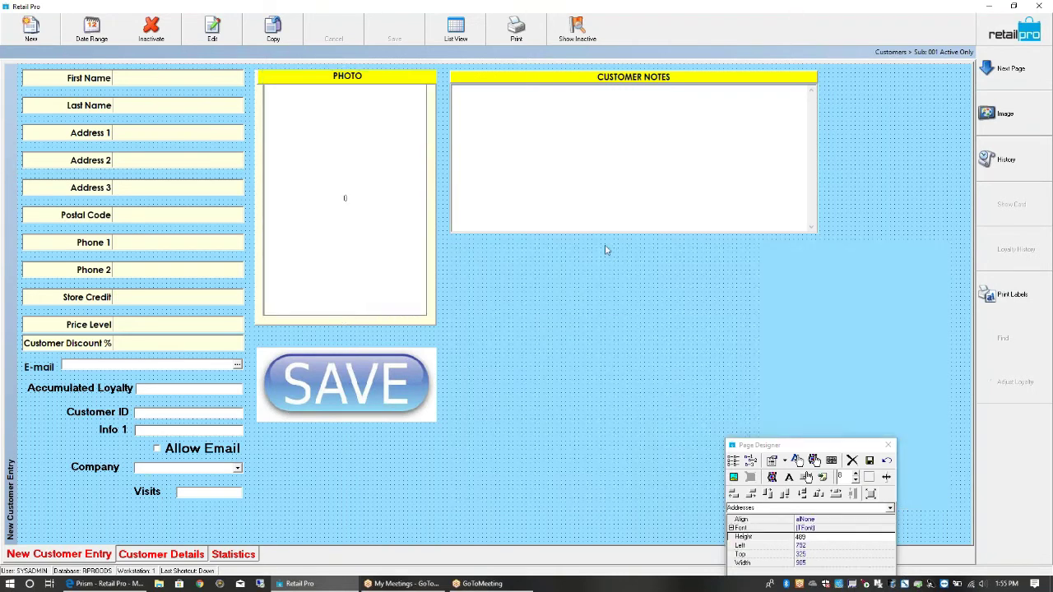
- Extend the Customer Notes field downward to a height of about 616 and save the page design
left_click(627, 231)
left_click_drag(634, 236, 649, 413)
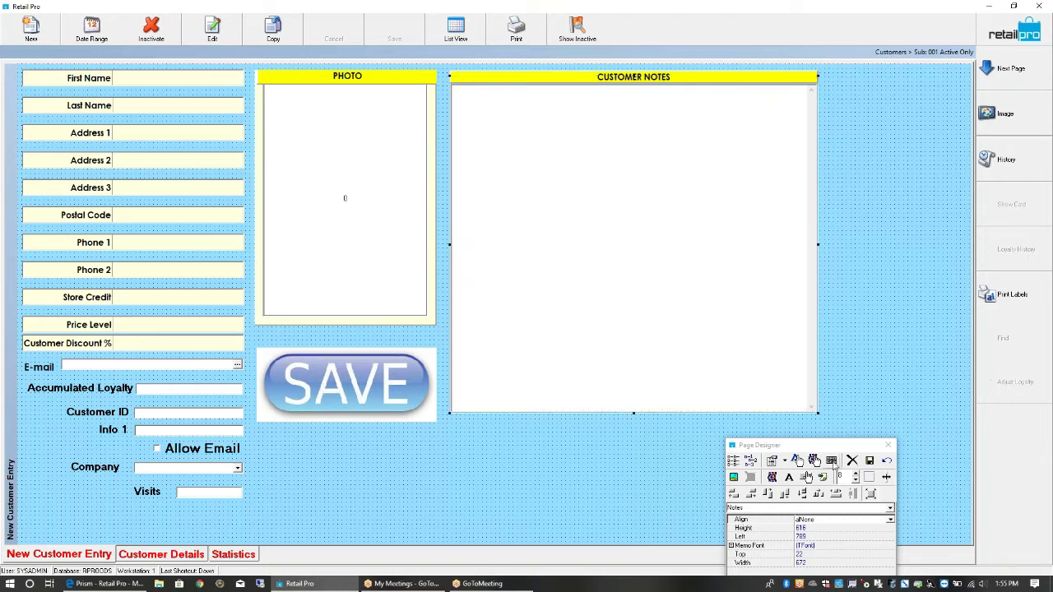
left_click(870, 461)
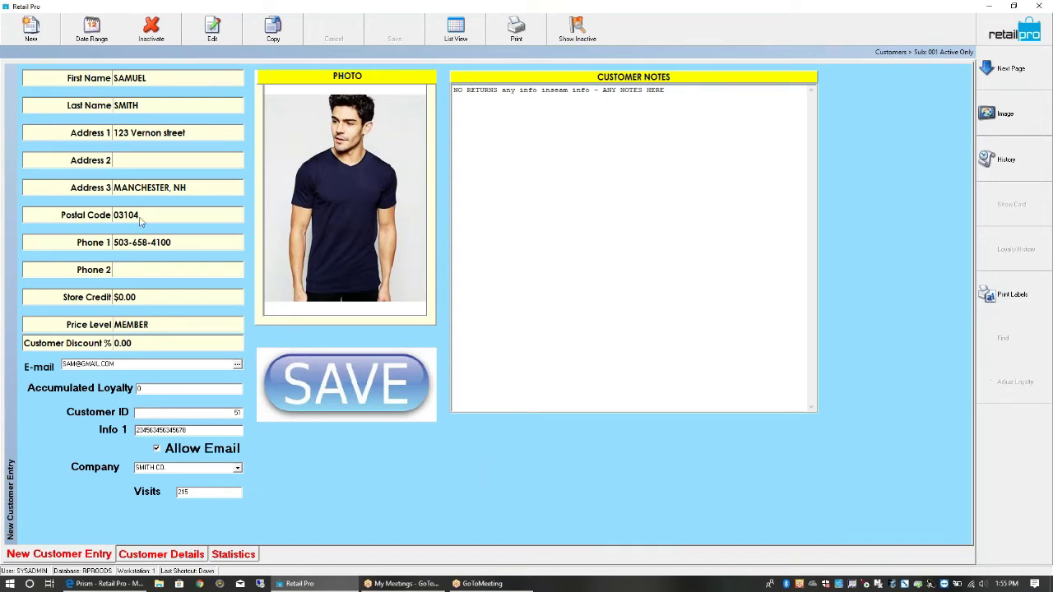
- Replace the customer's Postal Code with a new ZIP code so the city and state in Address 3 update
left_click(155, 189)
left_click(217, 219)
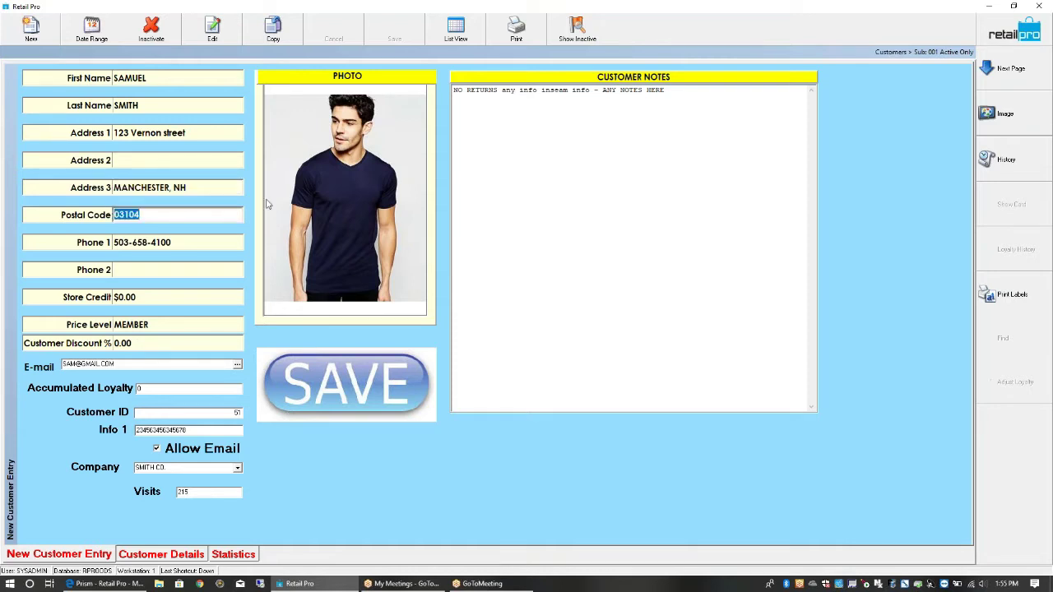
key("BackSpace")
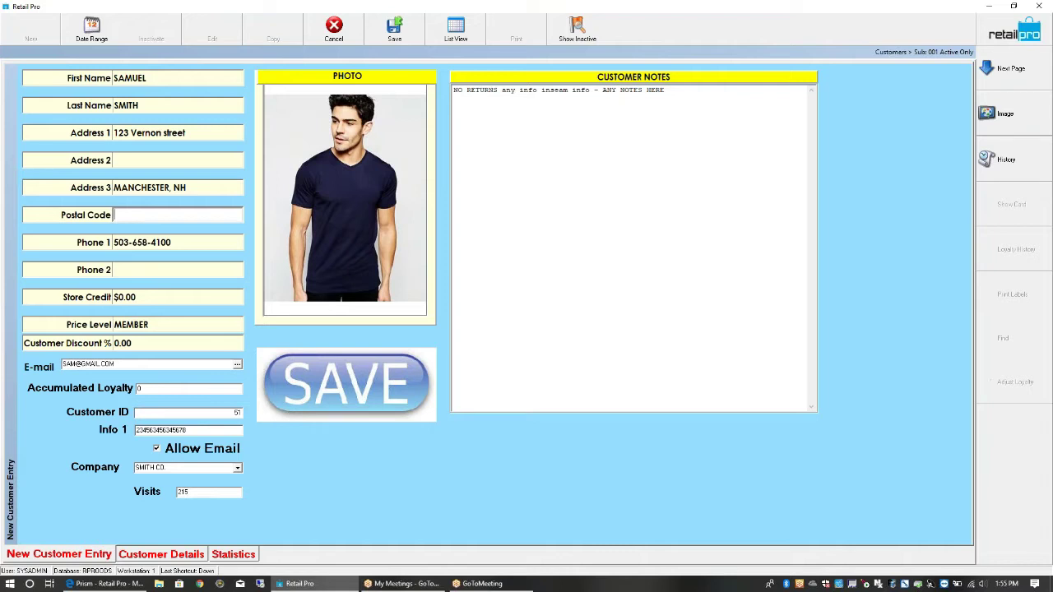
type("89119")
key("Tab")
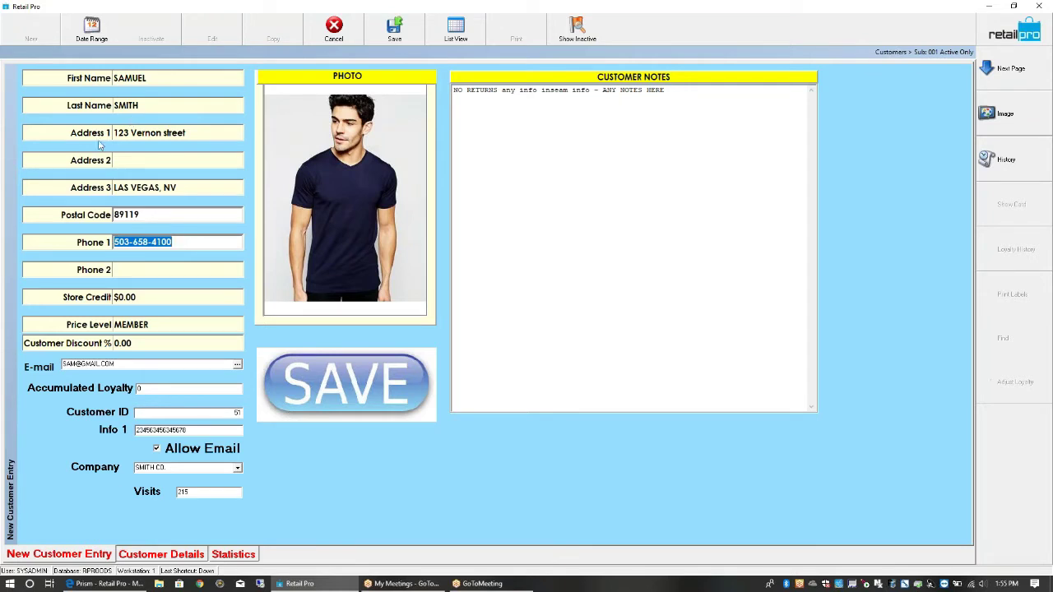
- Review the customer's name, address, postal code and phone fields on the entry page
left_click(180, 188)
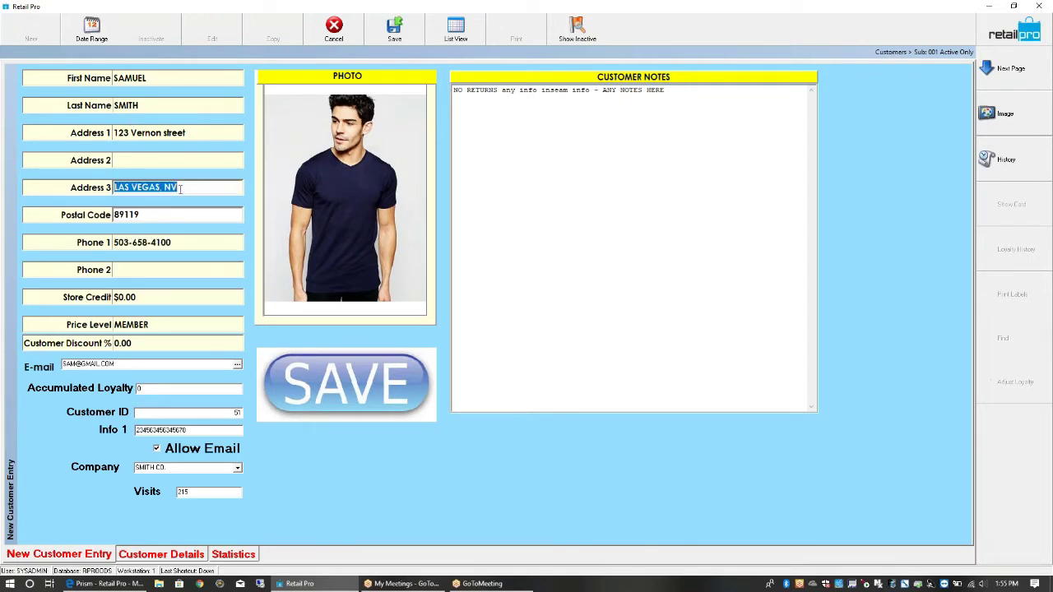
left_click(148, 79)
left_click(151, 104)
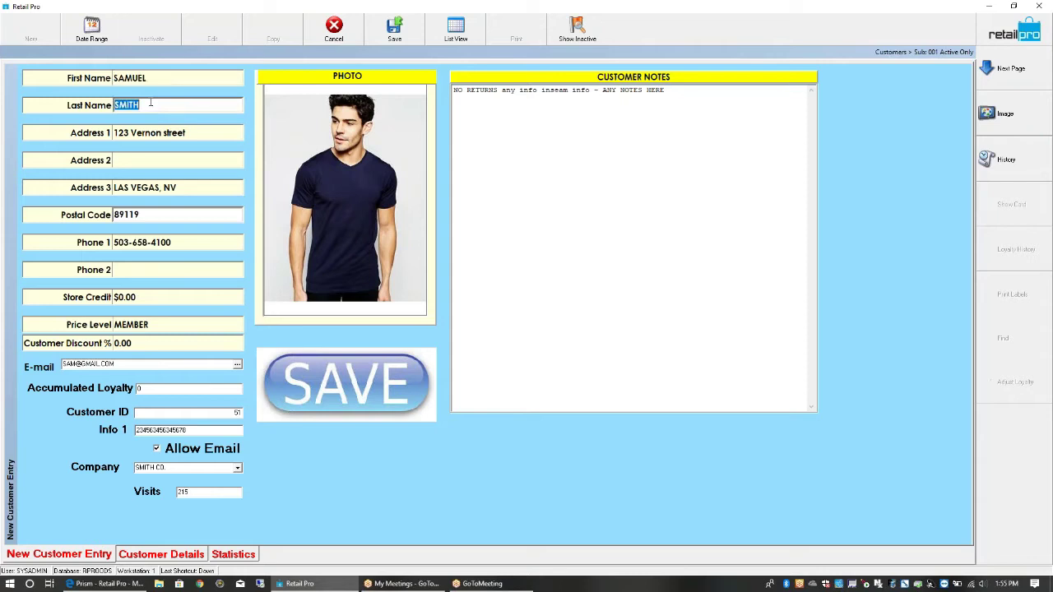
left_click(170, 136)
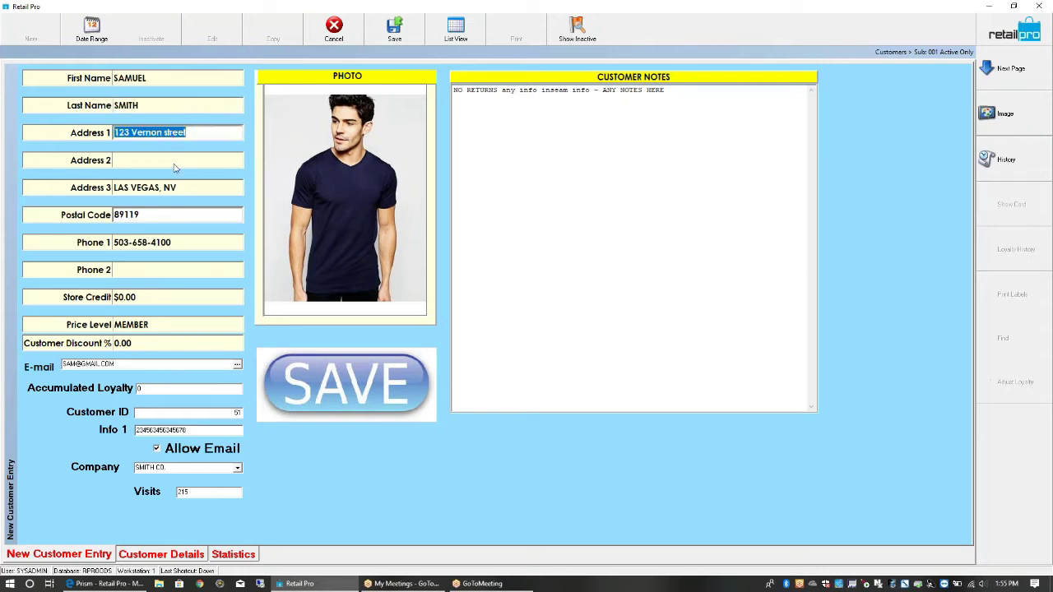
left_click(183, 194)
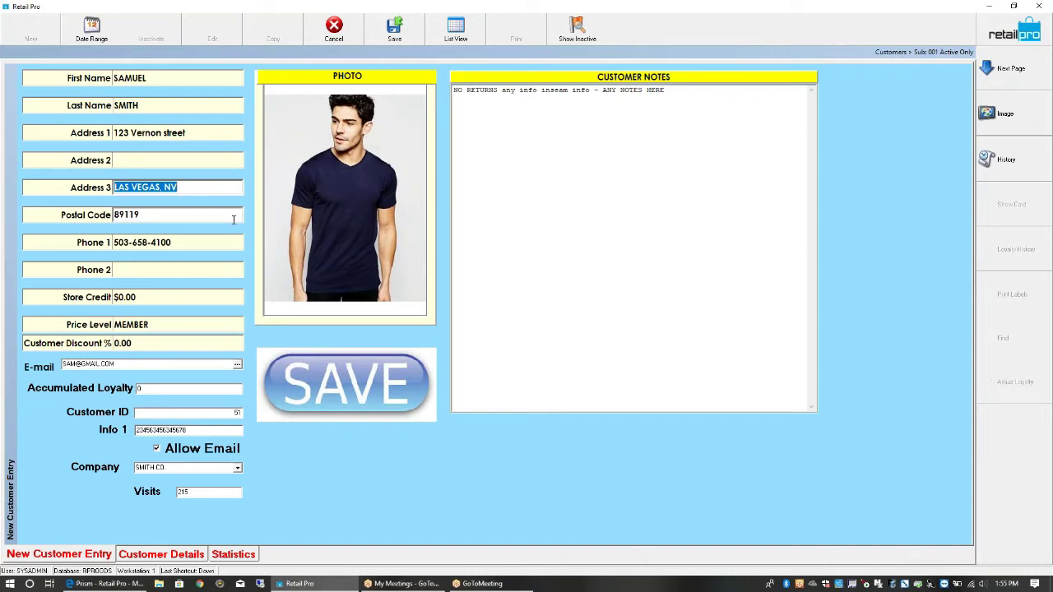
left_click(170, 216)
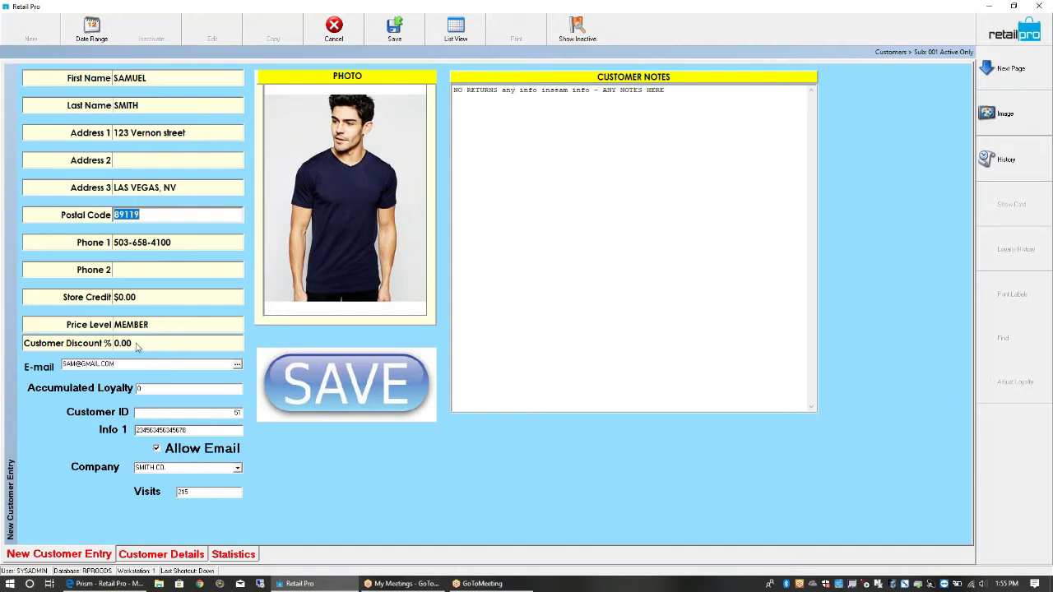
left_click(169, 247)
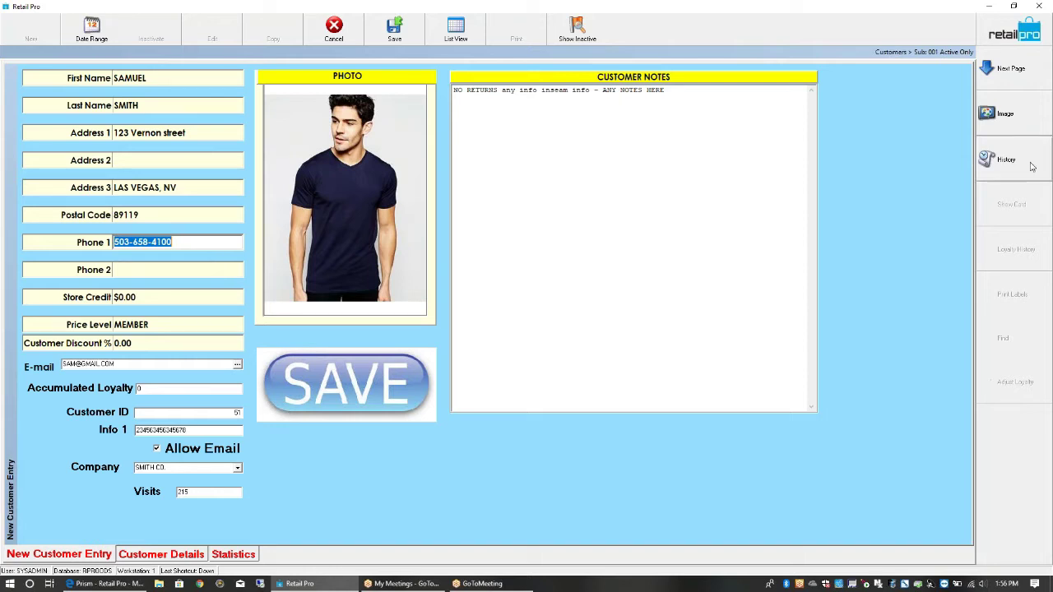
- Open the customer's sales history and look through individual receipts and the additional receipt columns
left_click(1004, 160)
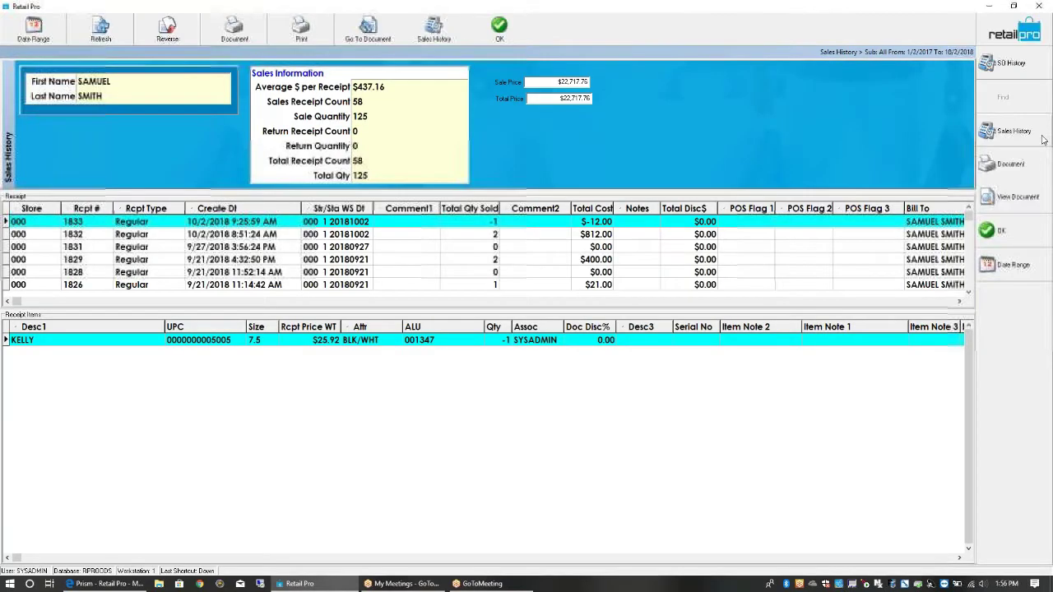
left_click(106, 261)
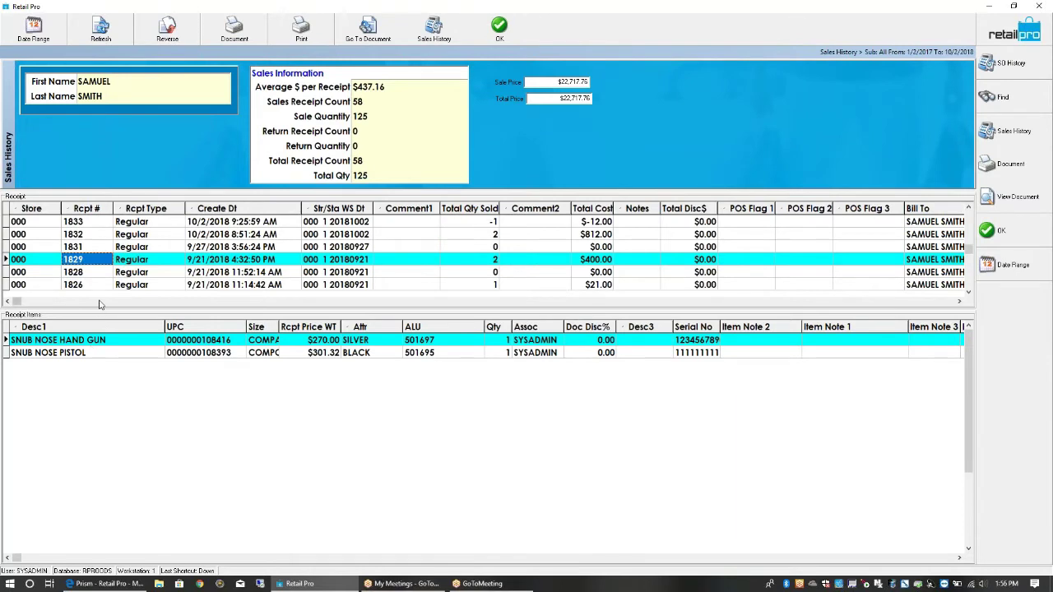
left_click(102, 302)
left_click(36, 275)
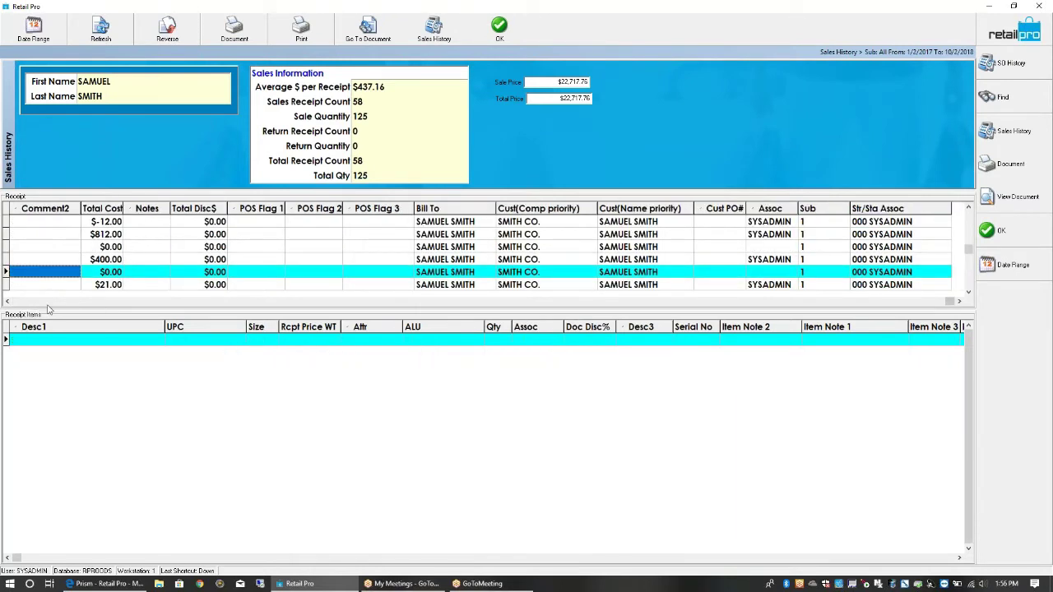
left_click(56, 224)
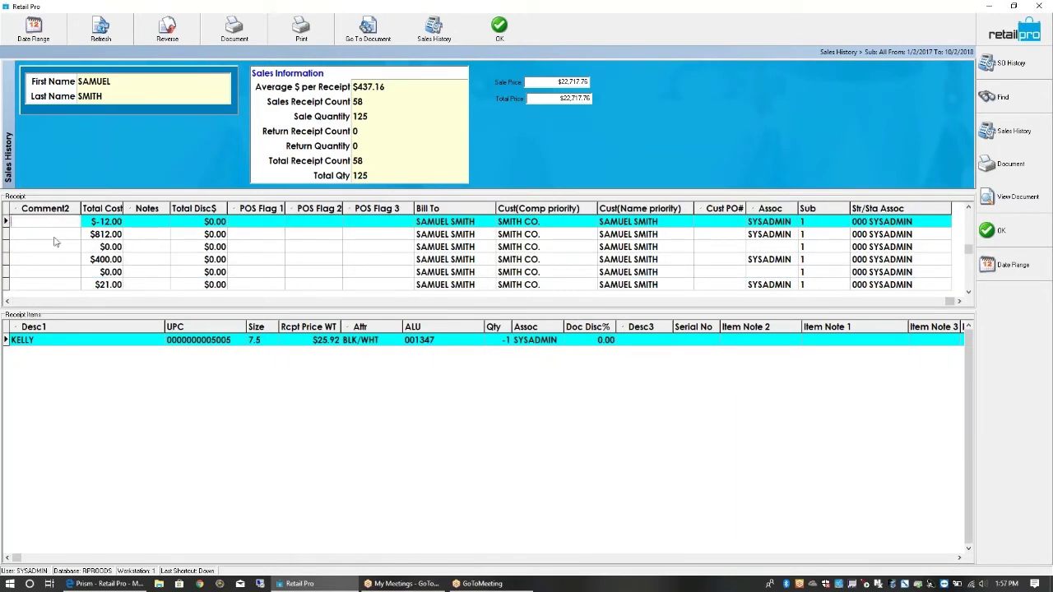
- Inspect the item details on receipt 1832, widen the Serial No column, and return to the customer record
left_click(55, 238)
left_click(80, 354)
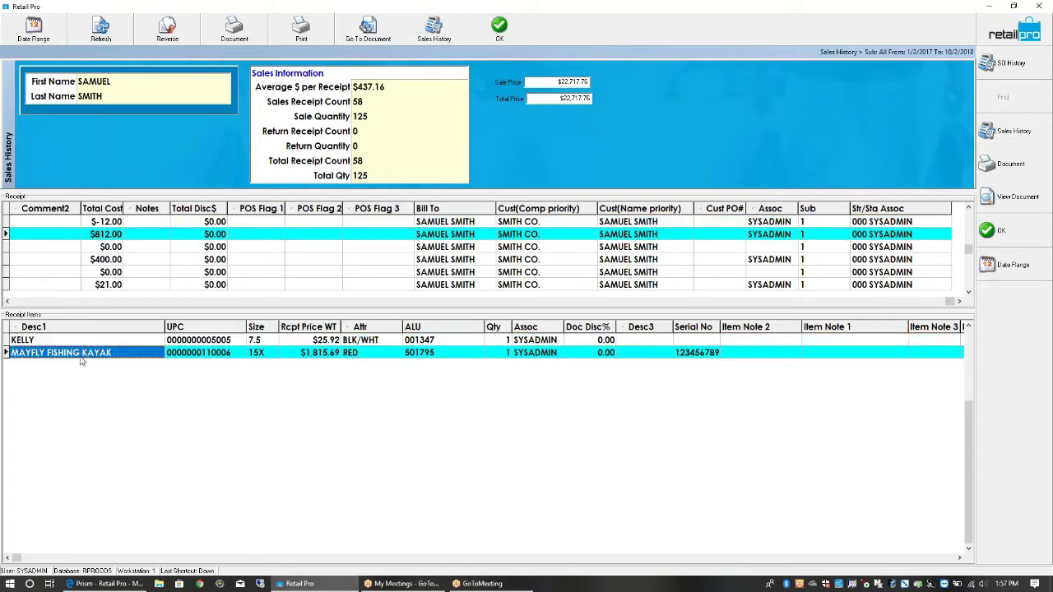
left_click(61, 341)
left_click(266, 345)
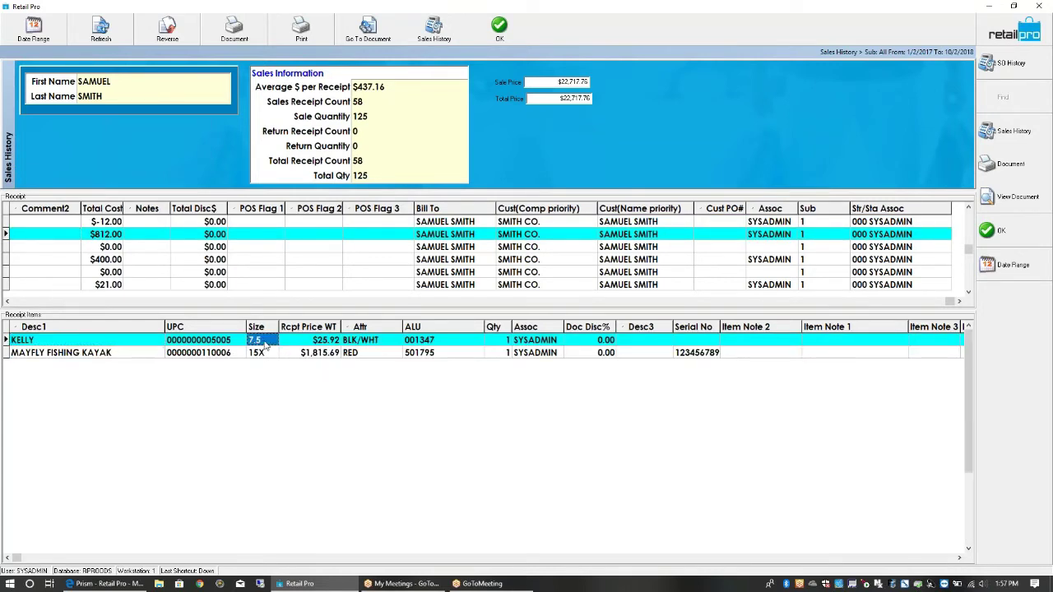
left_click(359, 342)
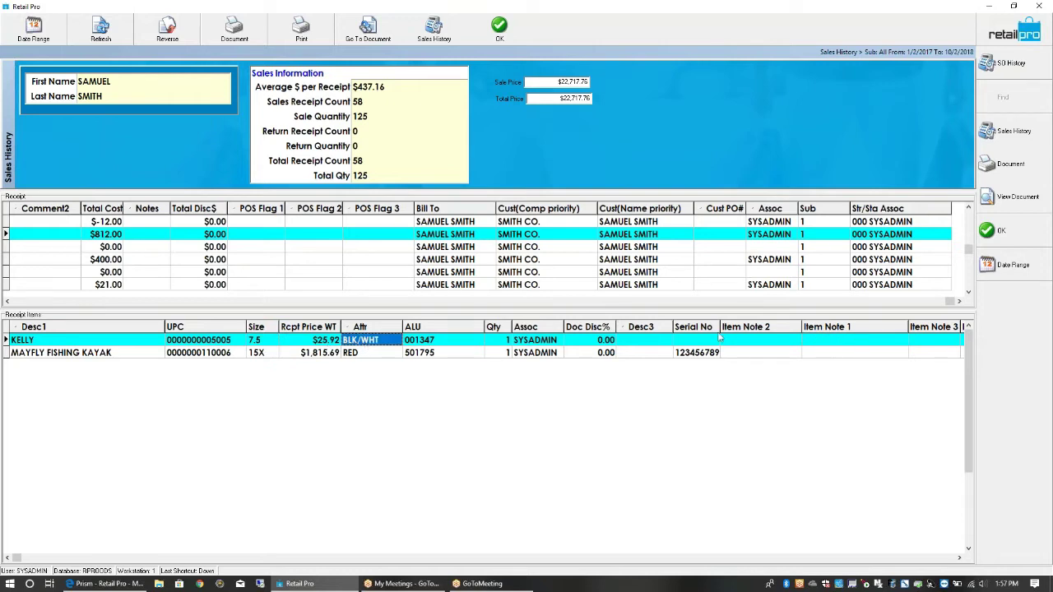
left_click(691, 356)
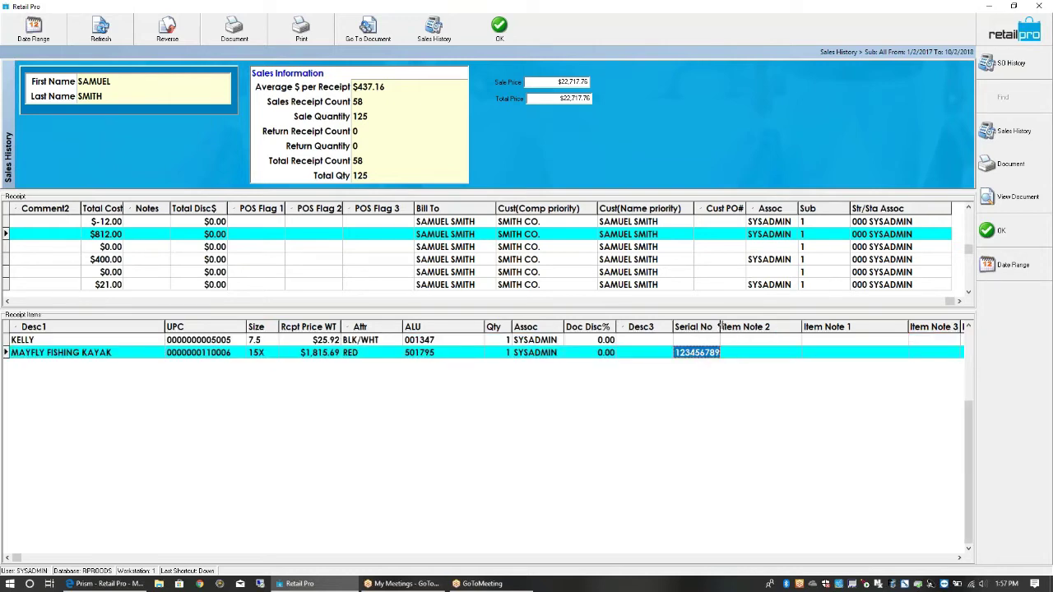
left_click_drag(721, 326, 743, 326)
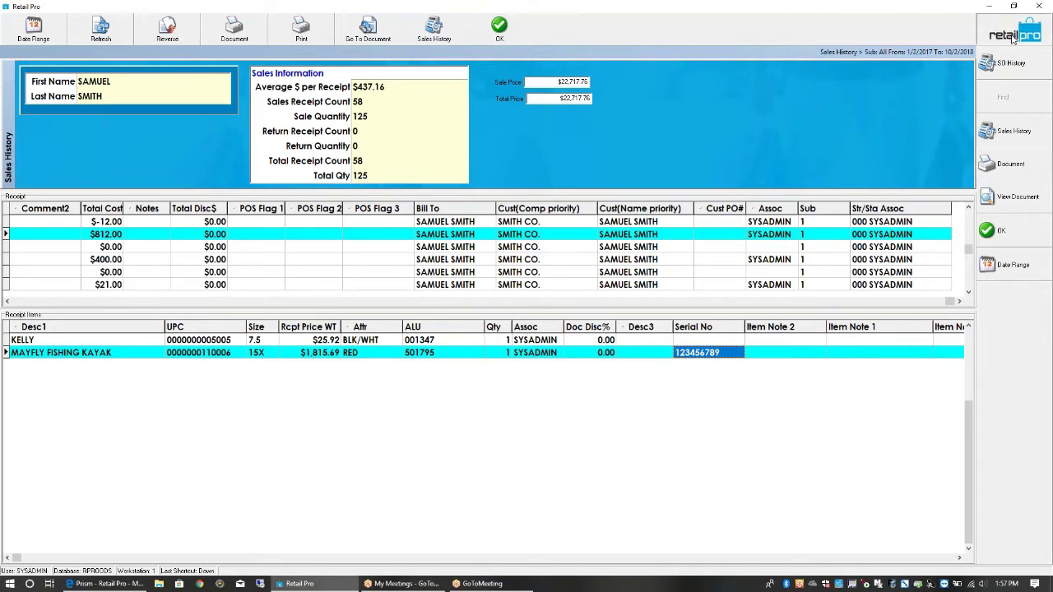
left_click(1013, 38)
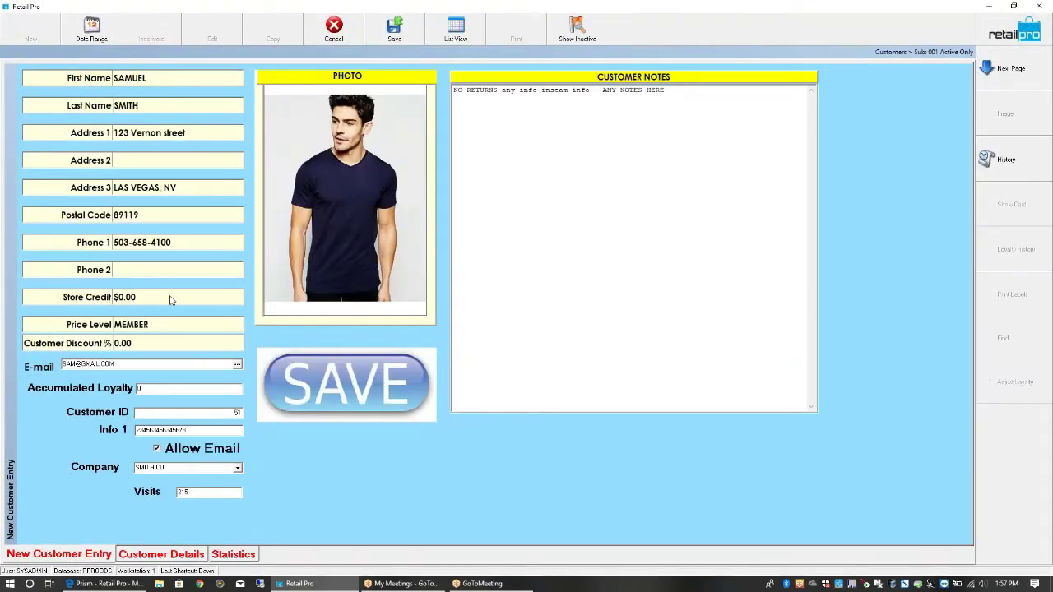
- Set the customer's Price Level to COST+
left_click(155, 325)
left_click(237, 325)
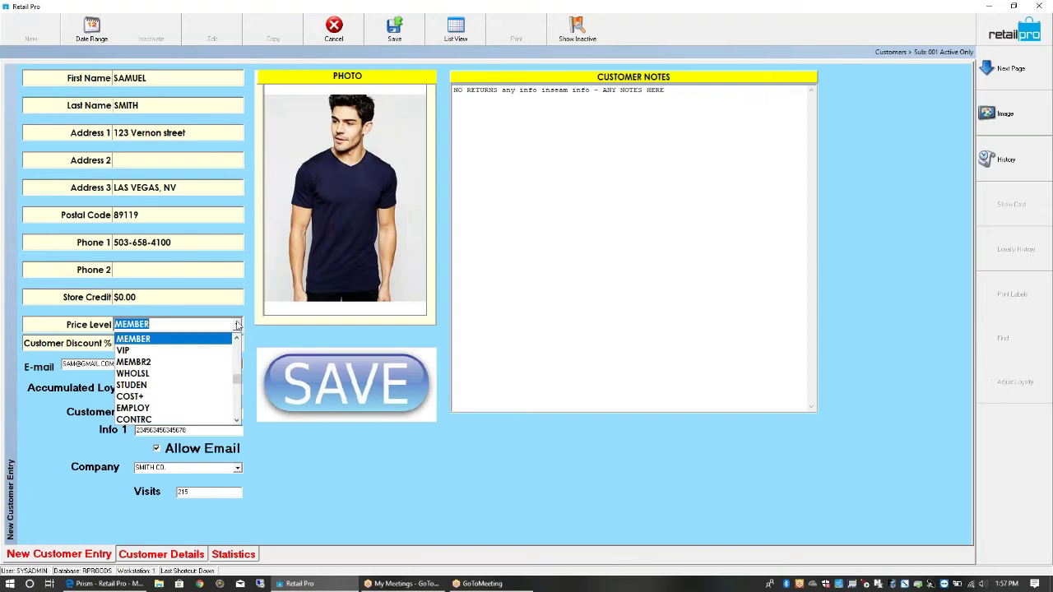
left_click(142, 397)
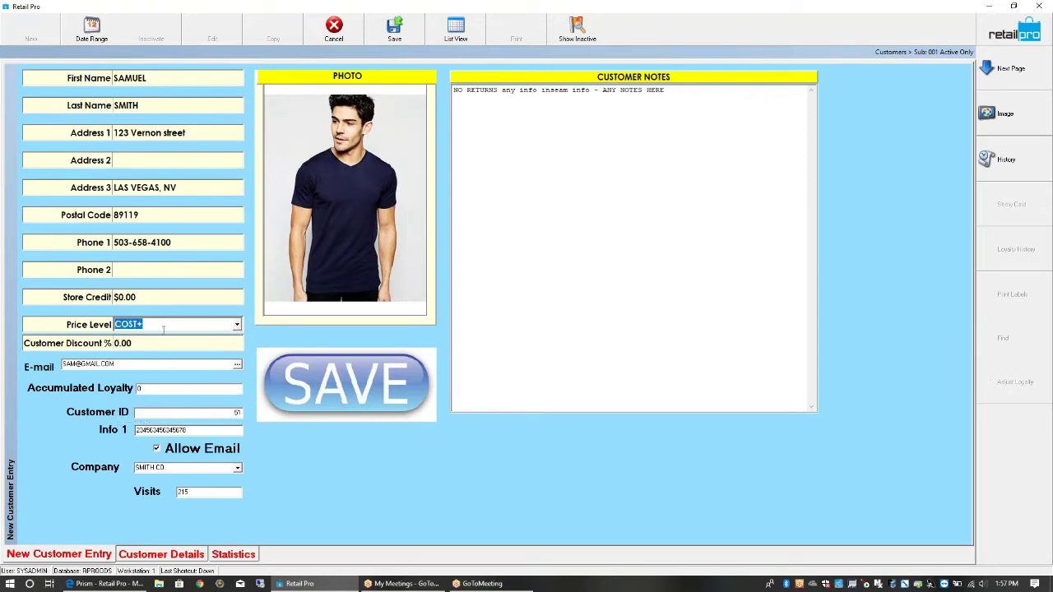
left_click(237, 325)
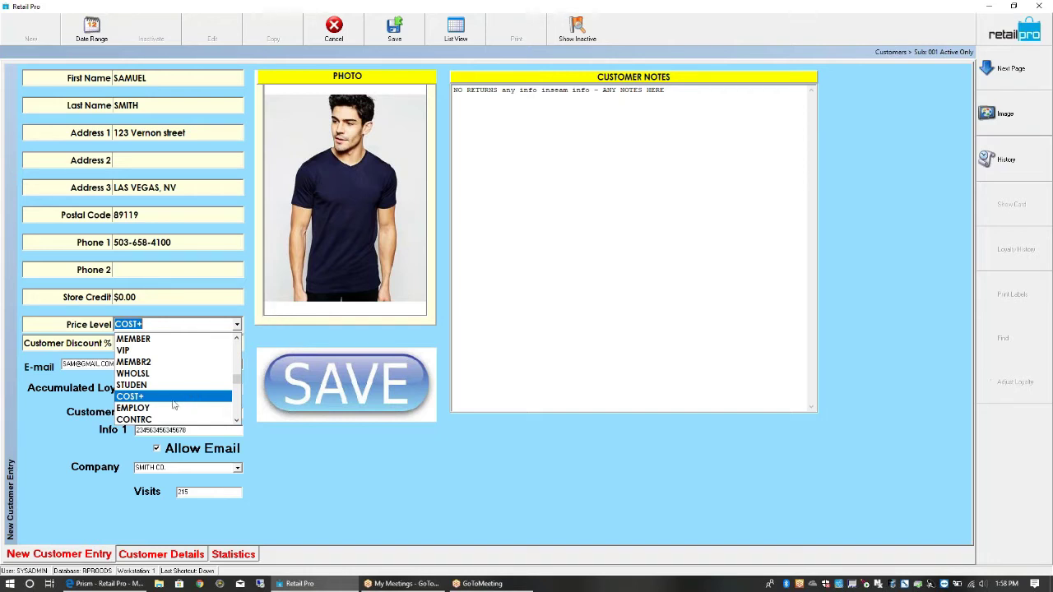
left_click(148, 397)
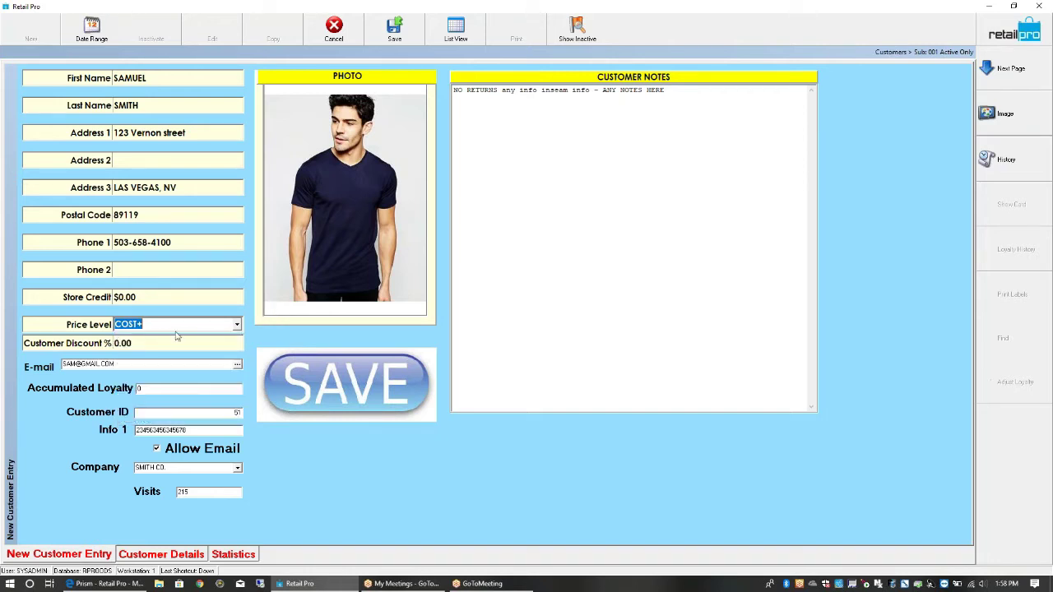
- Set the customer's Price Level to EMPLOY and look through the available price levels
left_click(237, 325)
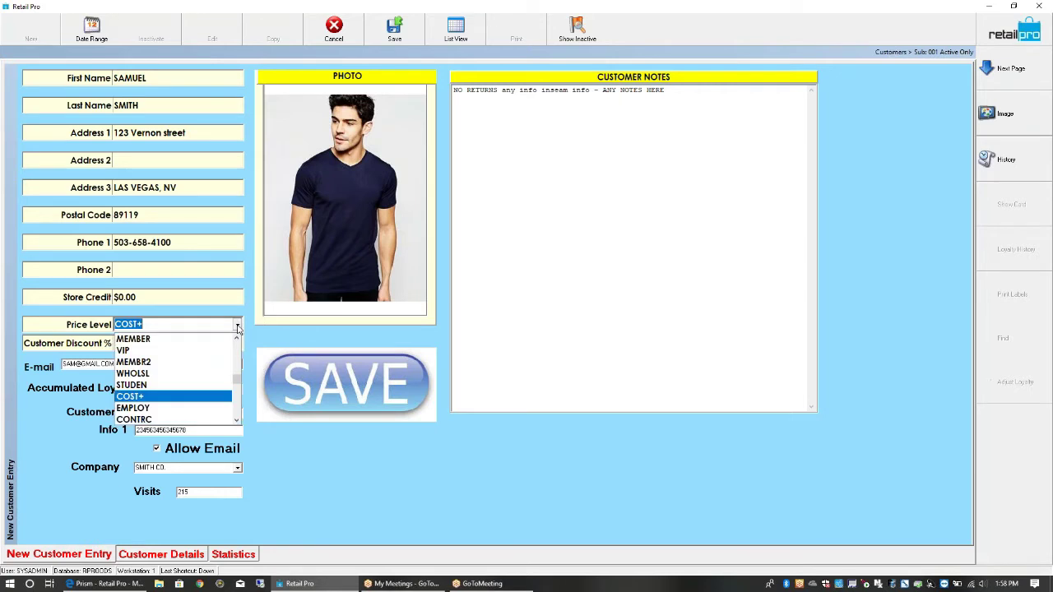
left_click(140, 409)
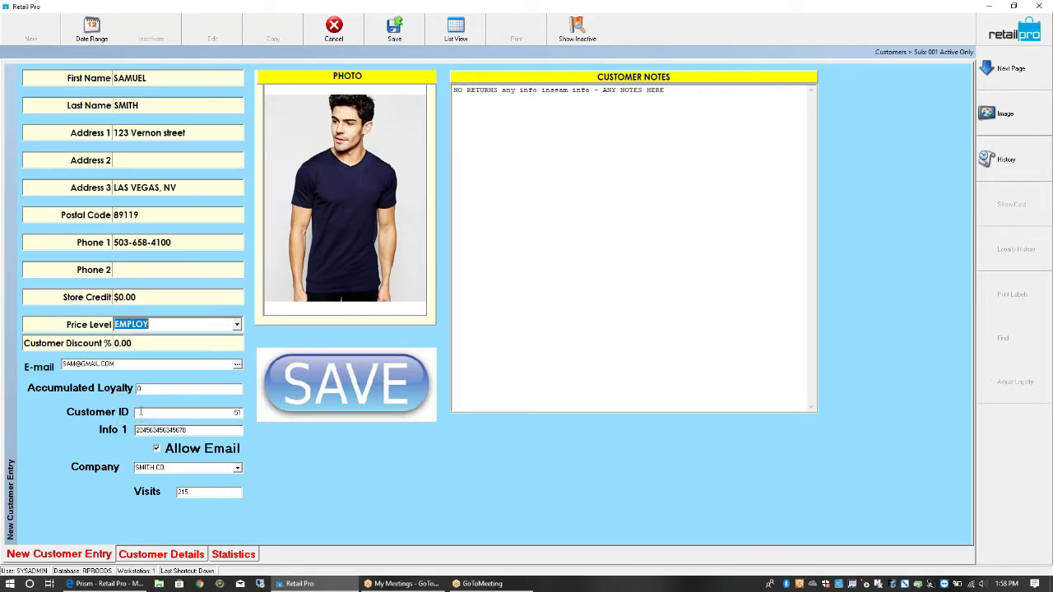
left_click(238, 326)
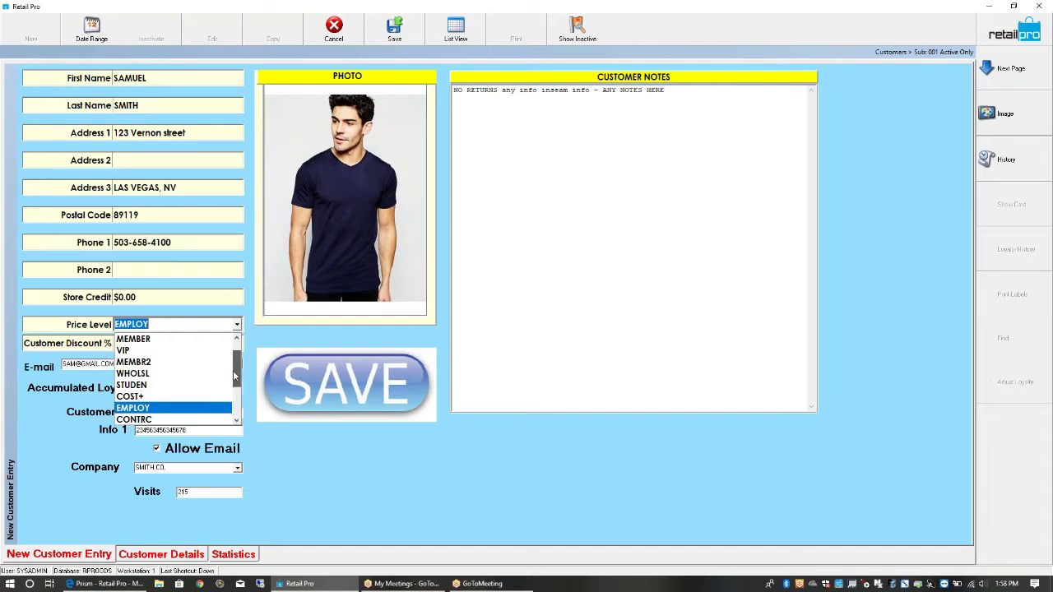
left_click(237, 339)
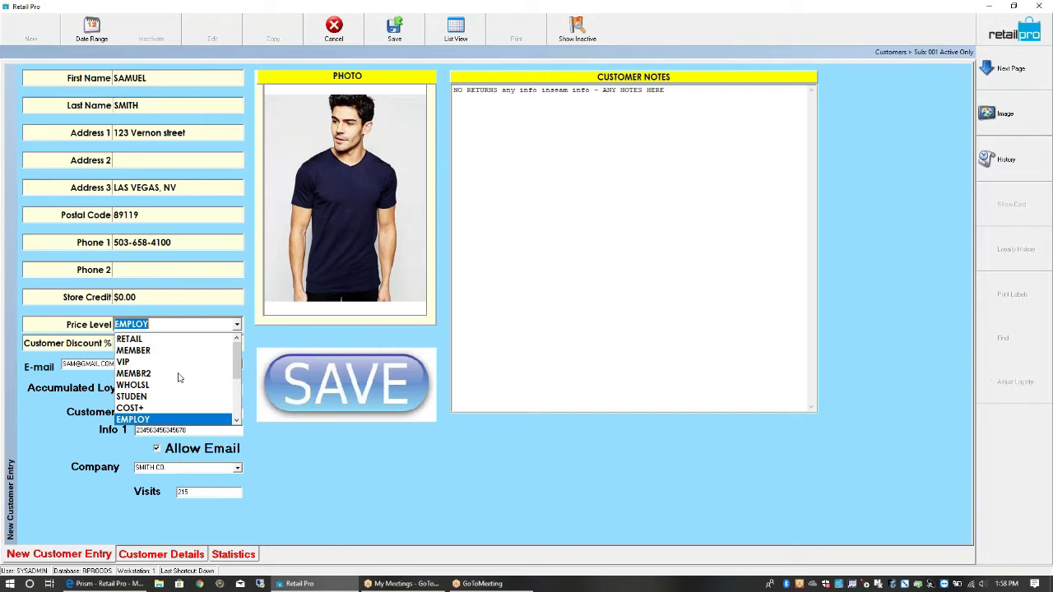
left_click(196, 419)
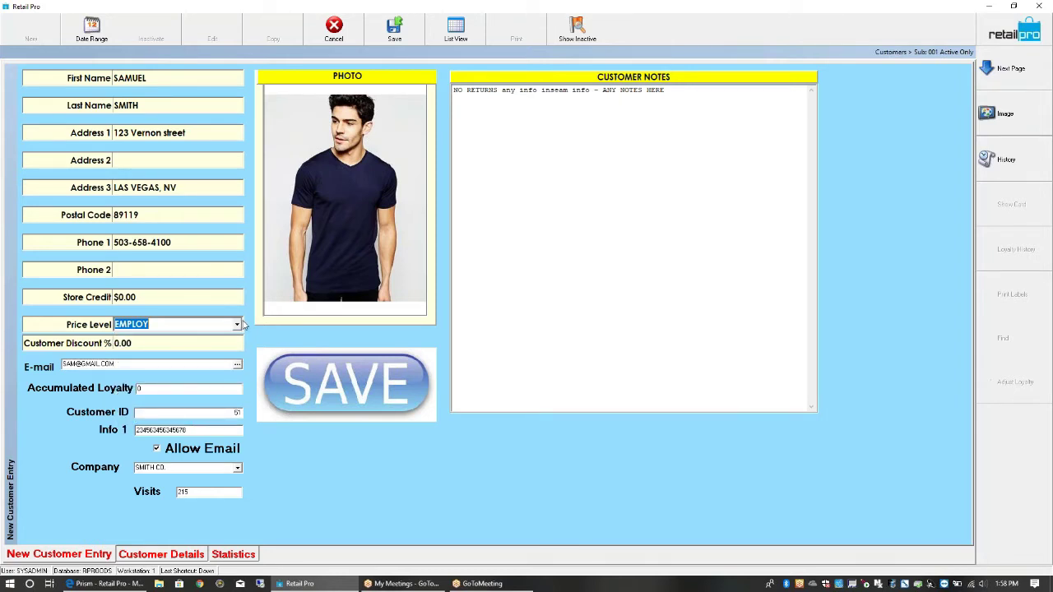
left_click(153, 106)
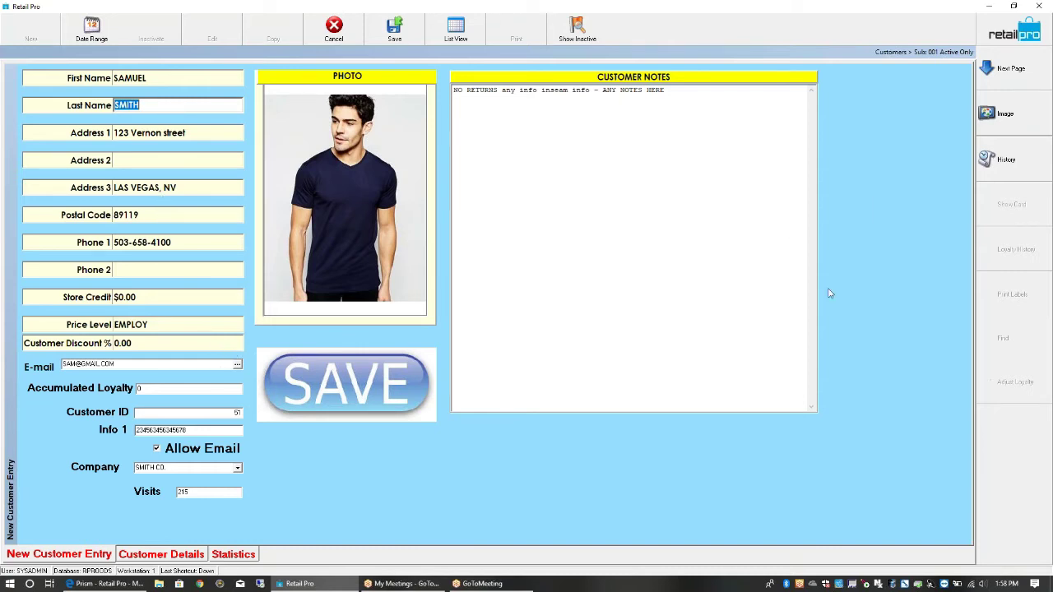
- Enter a Customer Discount of 10 percent and remove it again
left_click(153, 329)
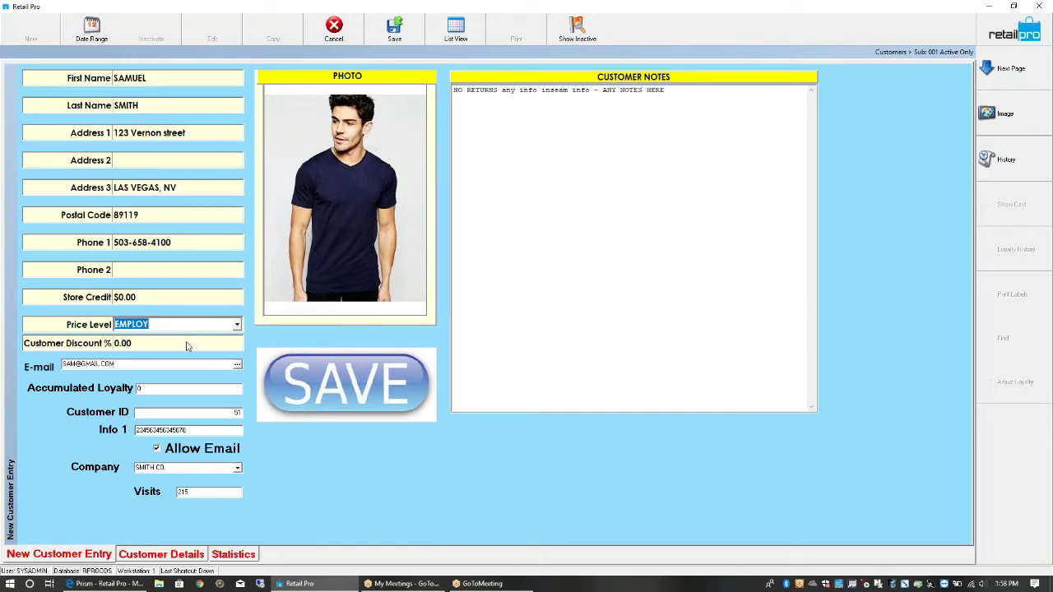
key("Tab")
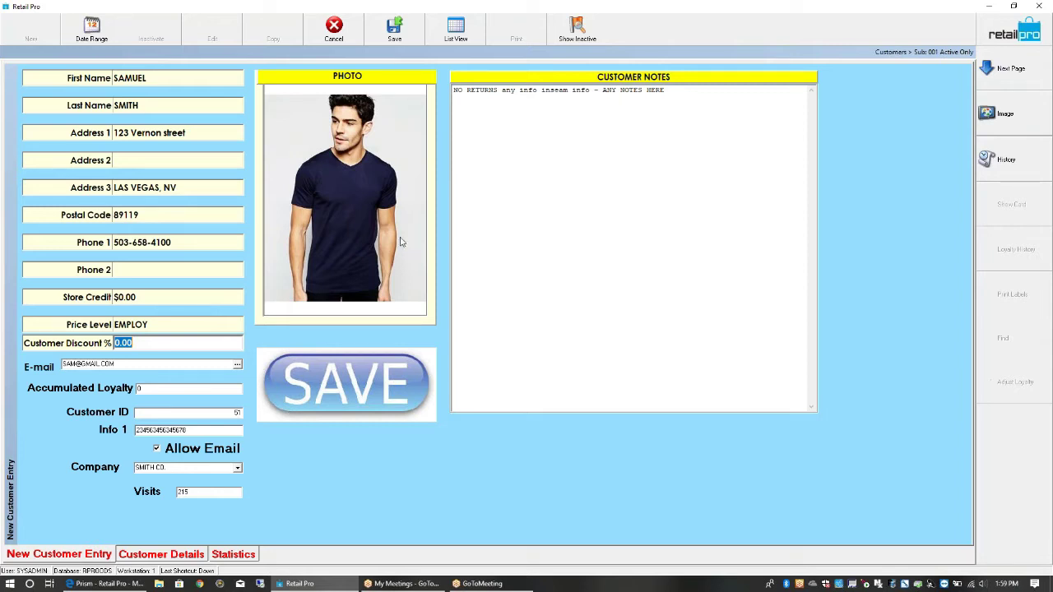
type("10")
key("BackSpace")
key("BackSpace")
- Clear the customer's Price Level and return to the home screen
left_click(154, 334)
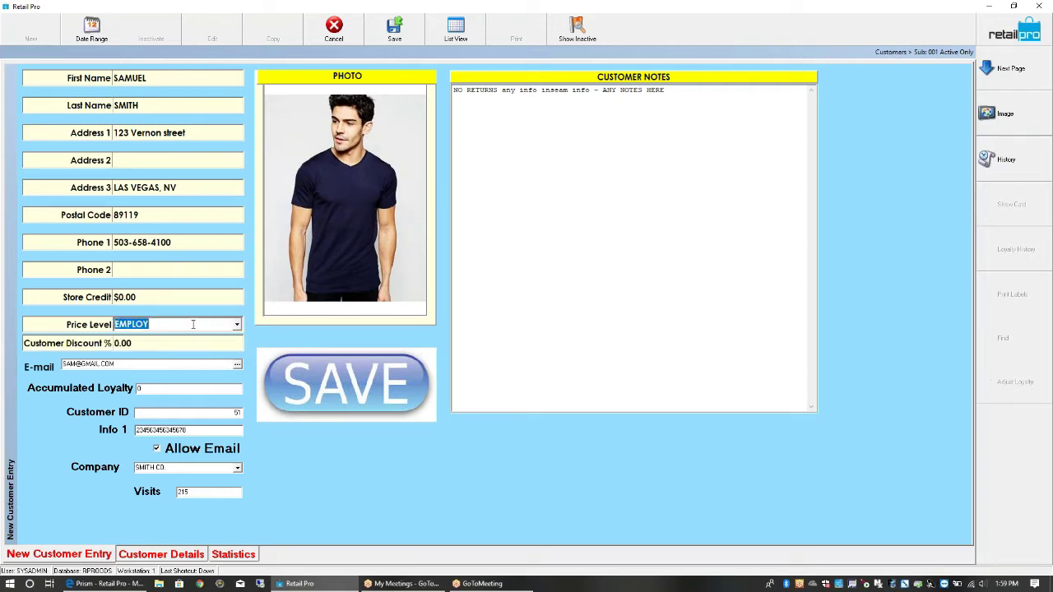
key("BackSpace")
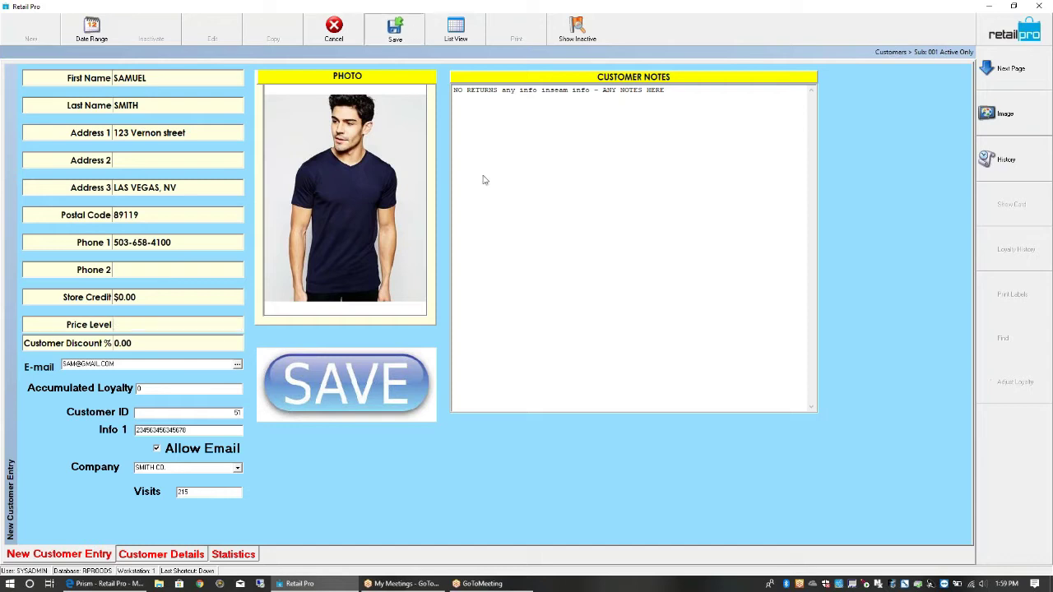
left_click(1008, 38)
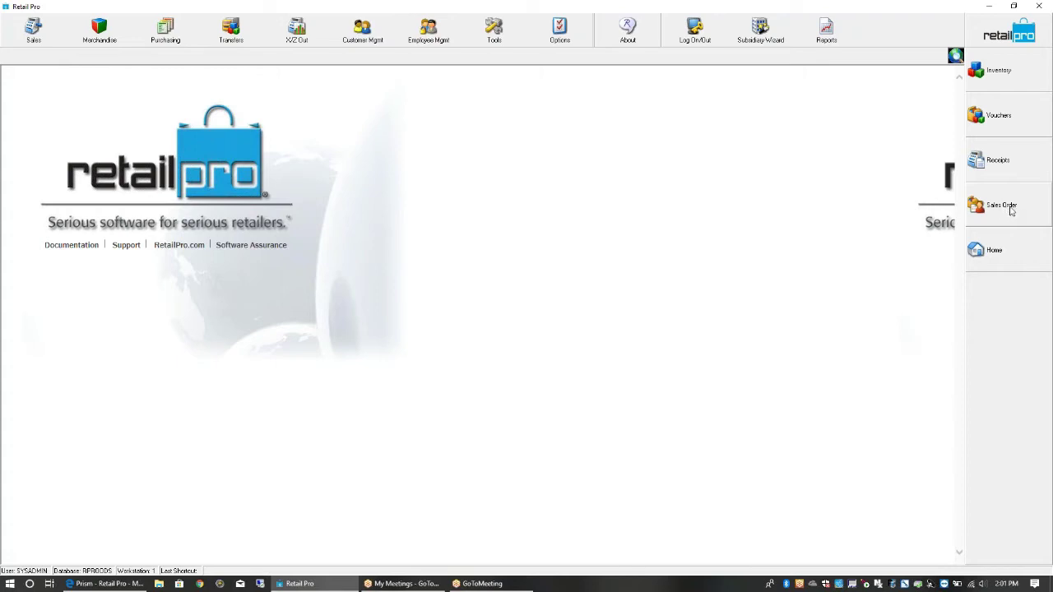
- Switch to the desktop and open ElleRose.pdf from the WHITE HDWARE folder
left_click(990, 7)
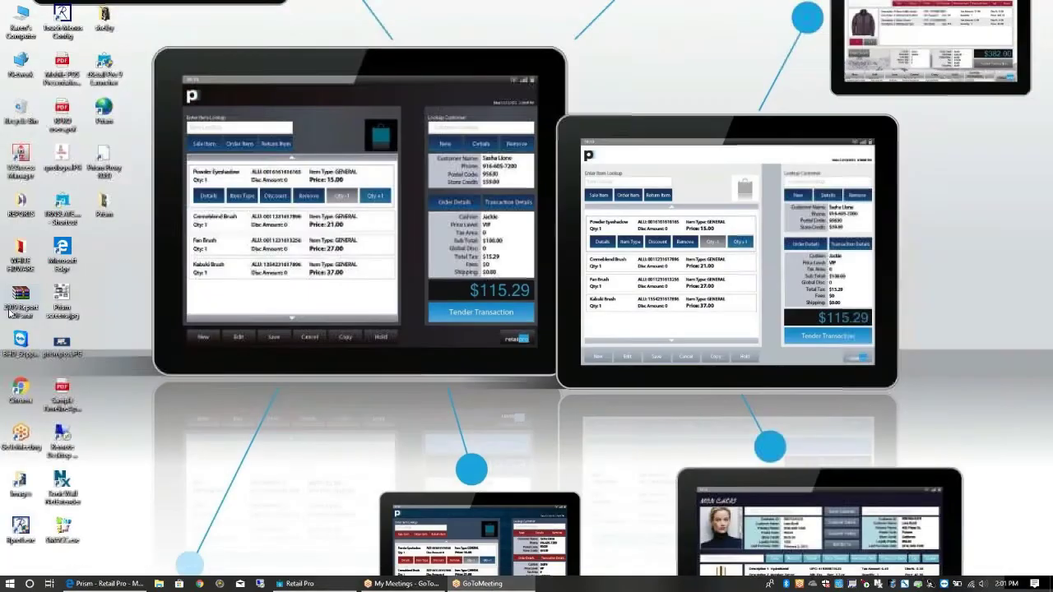
double_click(19, 247)
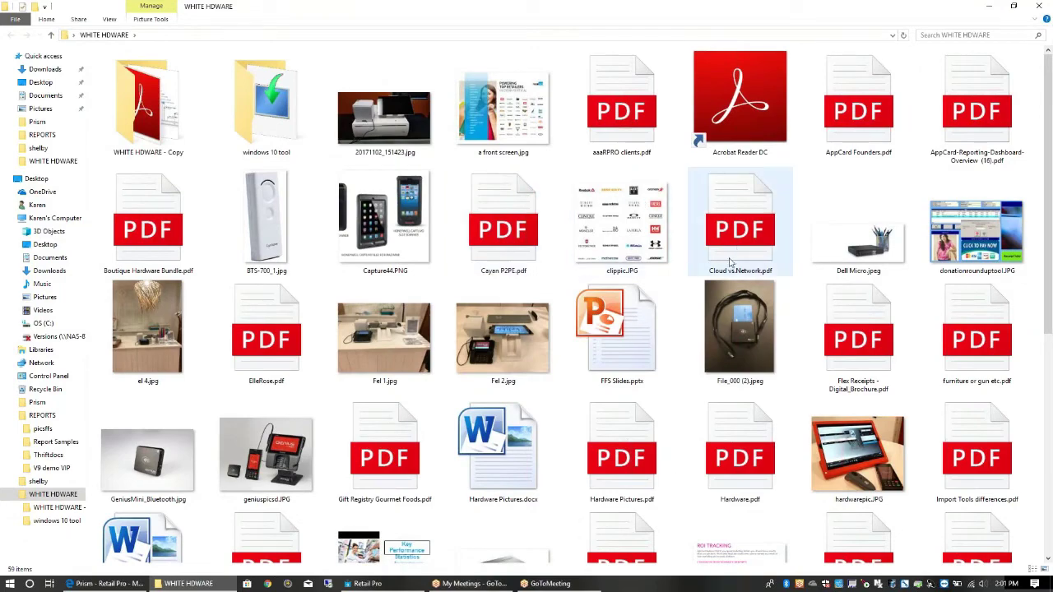
double_click(312, 371)
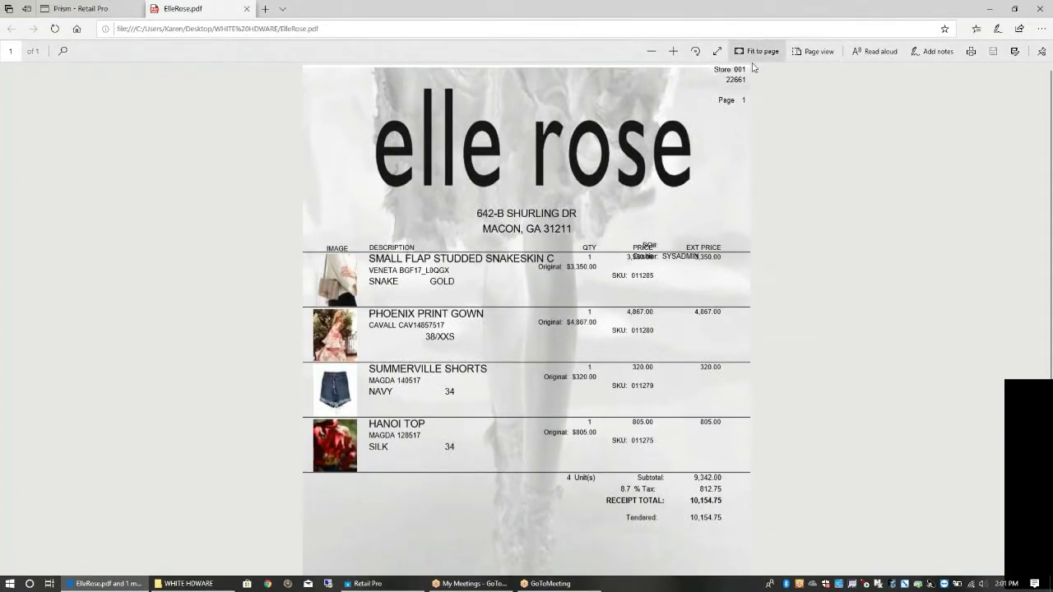
- Enlarge the sample receipt, examine its item images, descriptions, prices and totals, and close the document
left_click(673, 51)
left_click(673, 51)
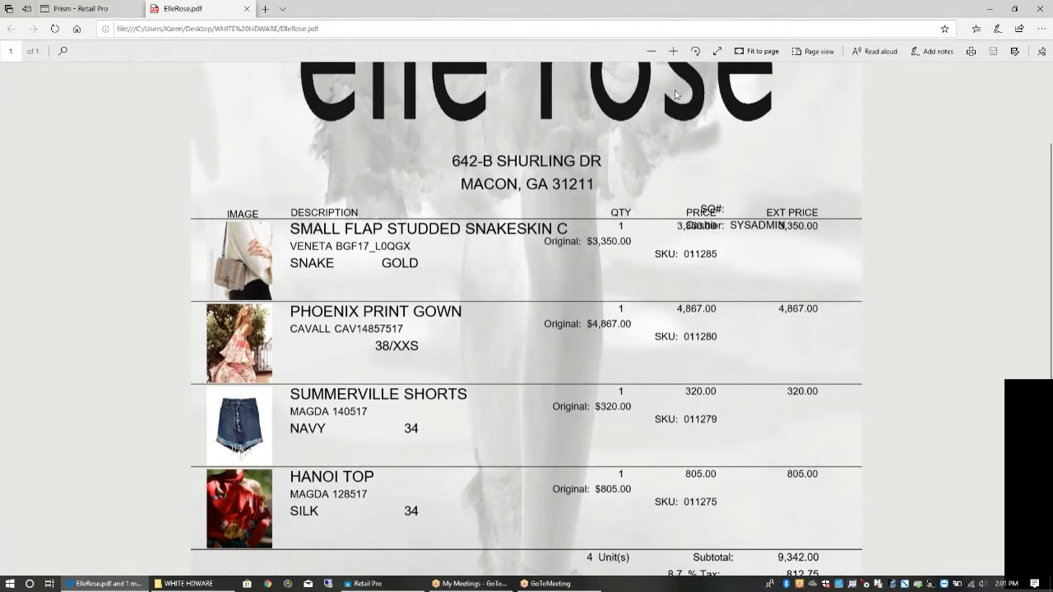
left_click_drag(1050, 158, 1051, 307)
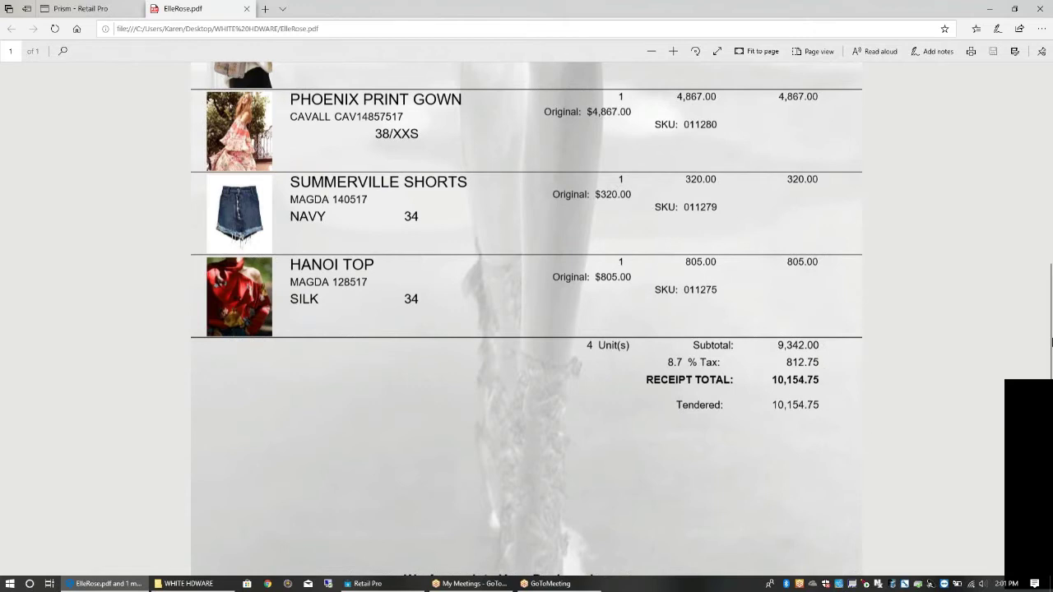
scroll(1050, 370, "down", 1)
left_click_drag(1050, 375, 1051, 325)
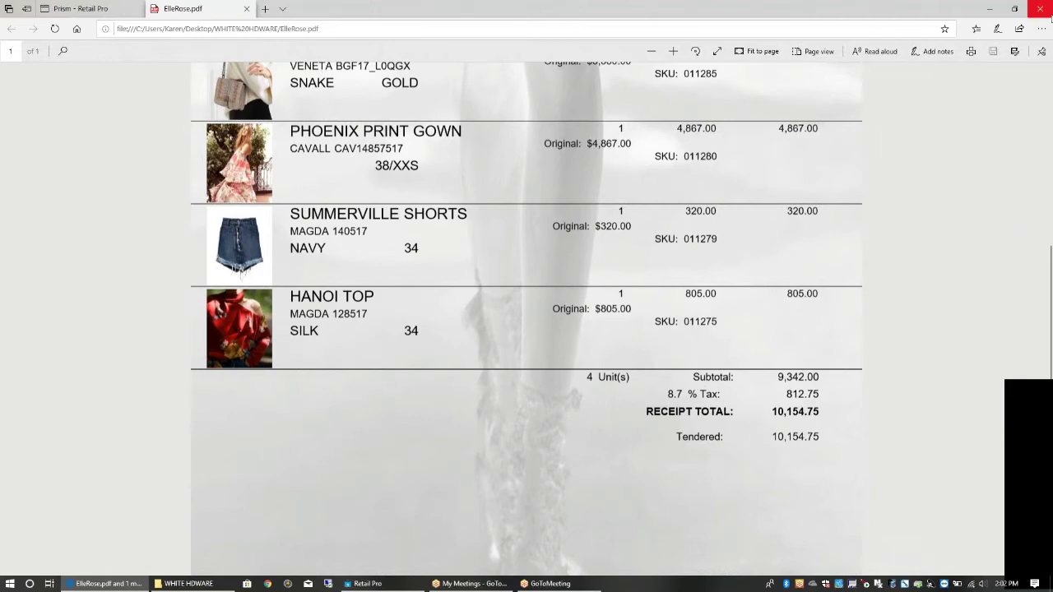
left_click(1039, 8)
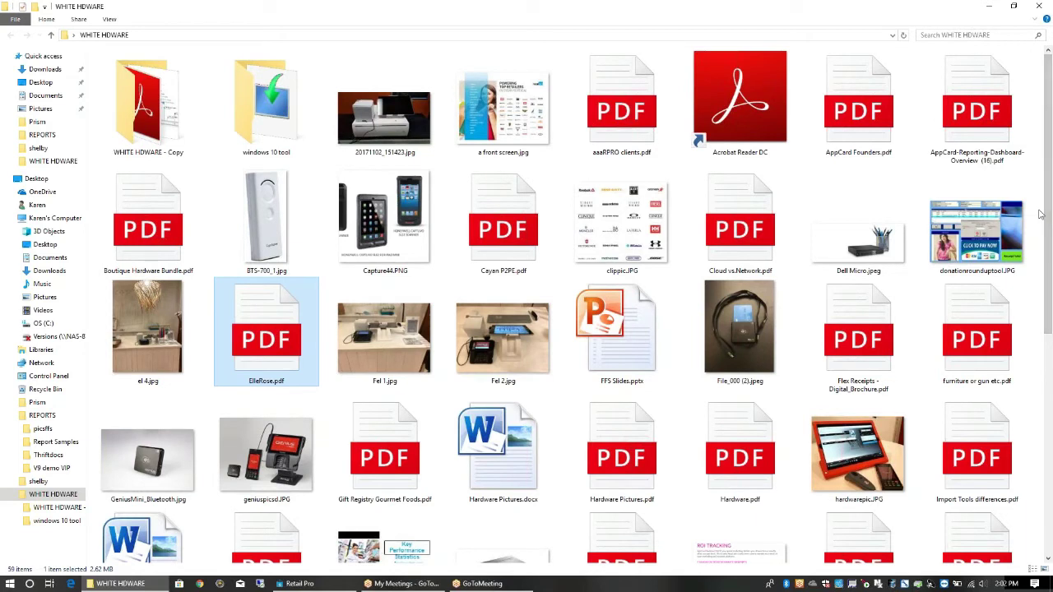
- Look through the documents and pictures in the WHITE HDWARE folder and close the folder
left_click_drag(1049, 218, 1052, 262)
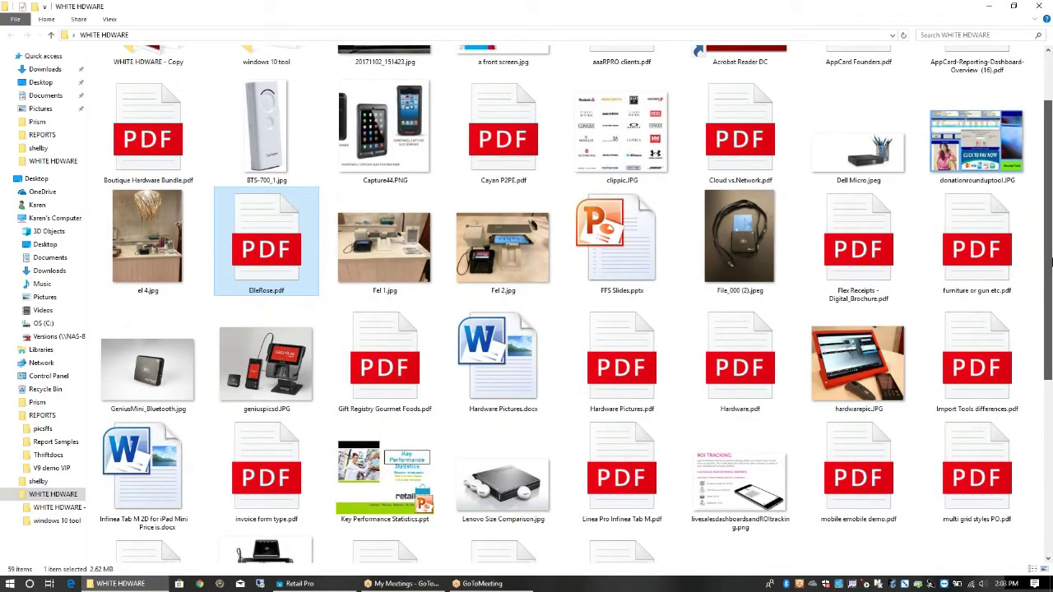
left_click_drag(1051, 262, 1052, 327)
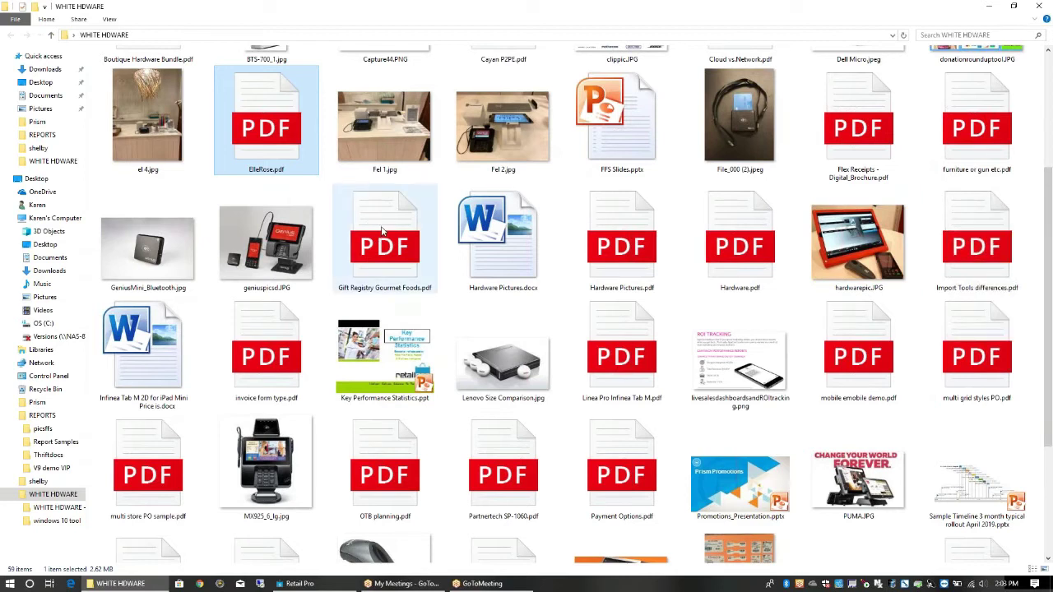
left_click_drag(1045, 250, 1051, 189)
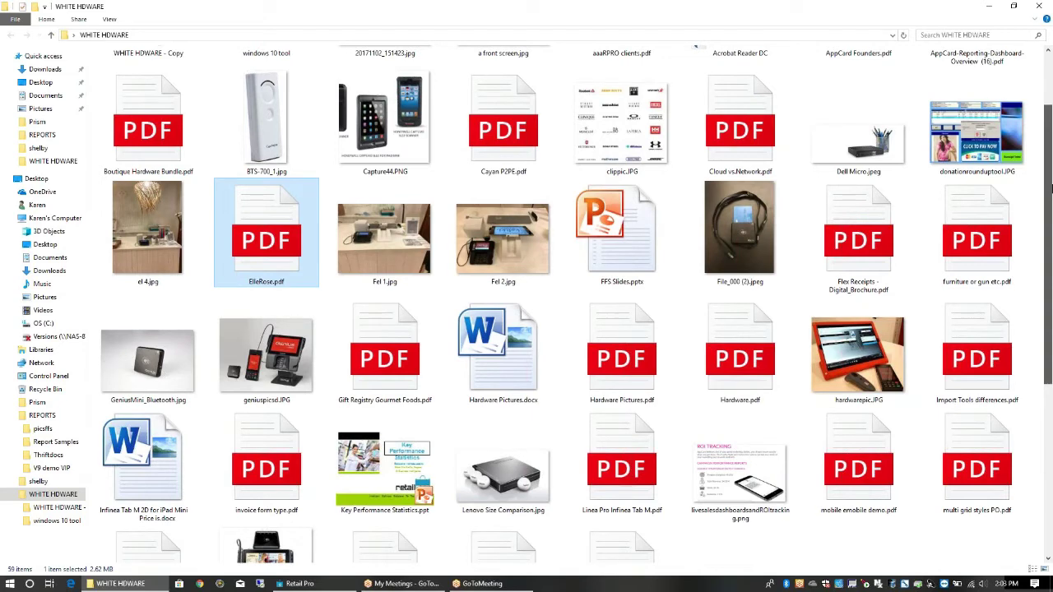
left_click_drag(1051, 189, 1045, 10)
left_click(1041, 6)
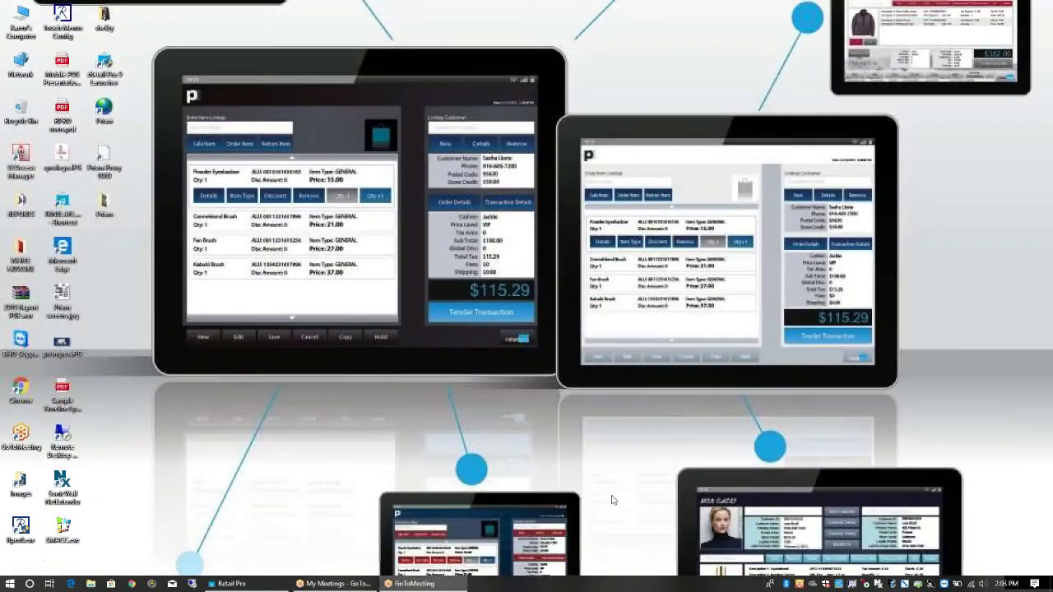
- Switch back to Retail Pro and show the Sales Orders in form view
left_click(231, 583)
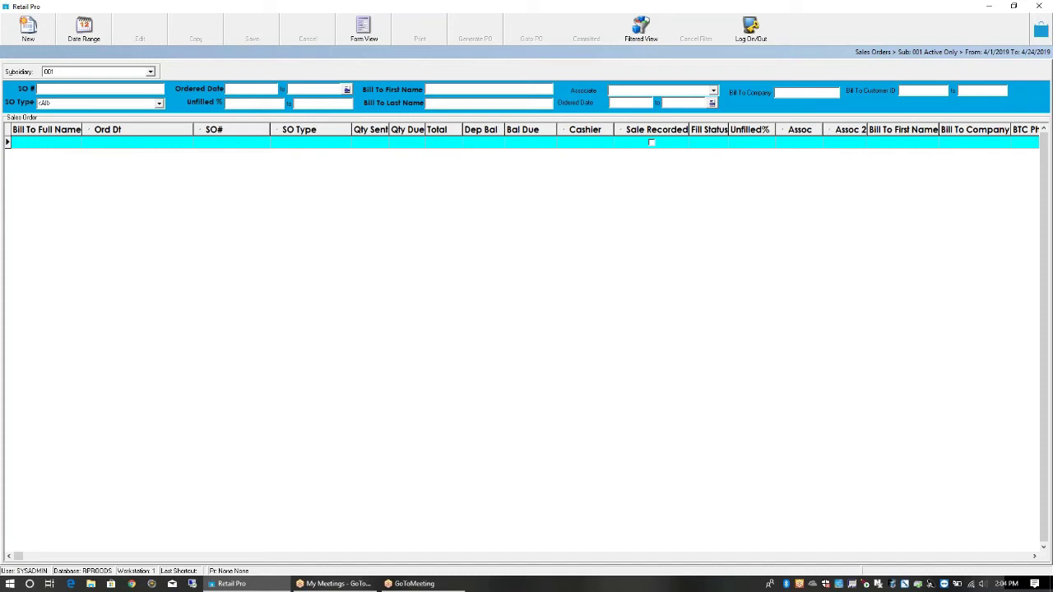
left_click(364, 29)
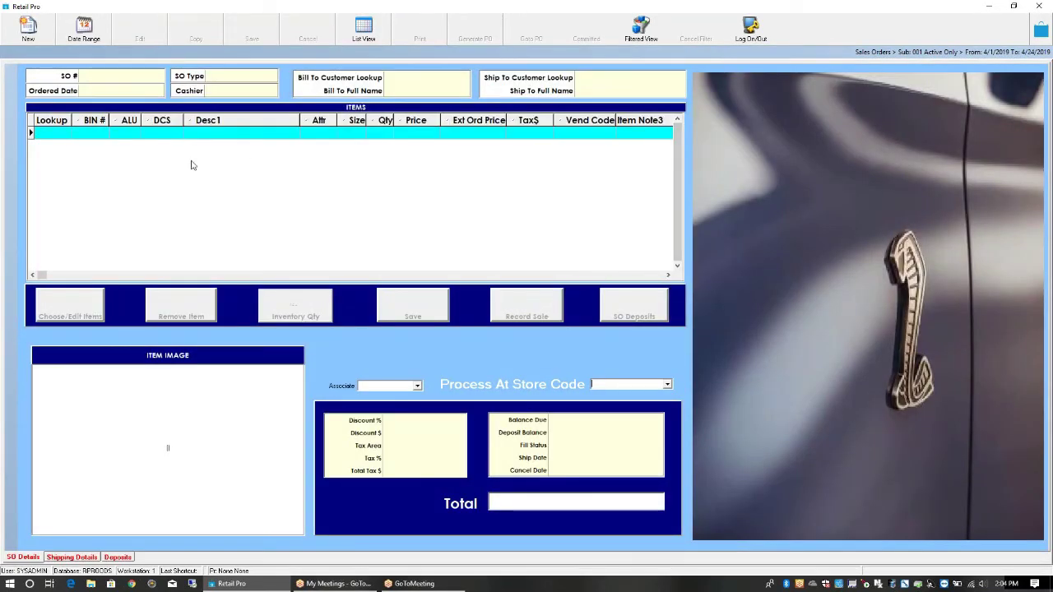
left_click(72, 137)
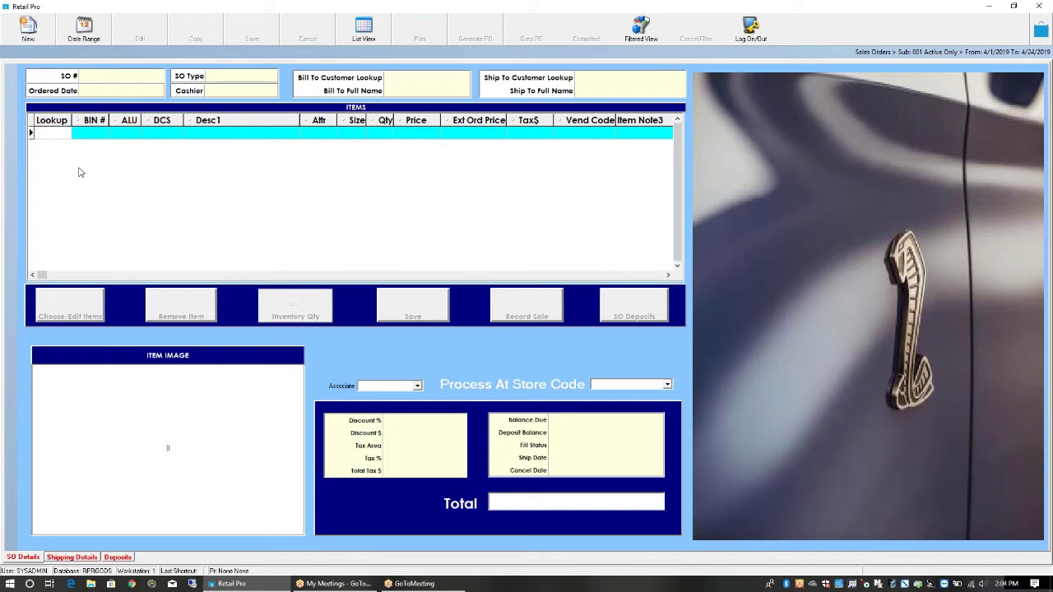
- Review the order types offered for a new sales order and leave without creating one
left_click(28, 27)
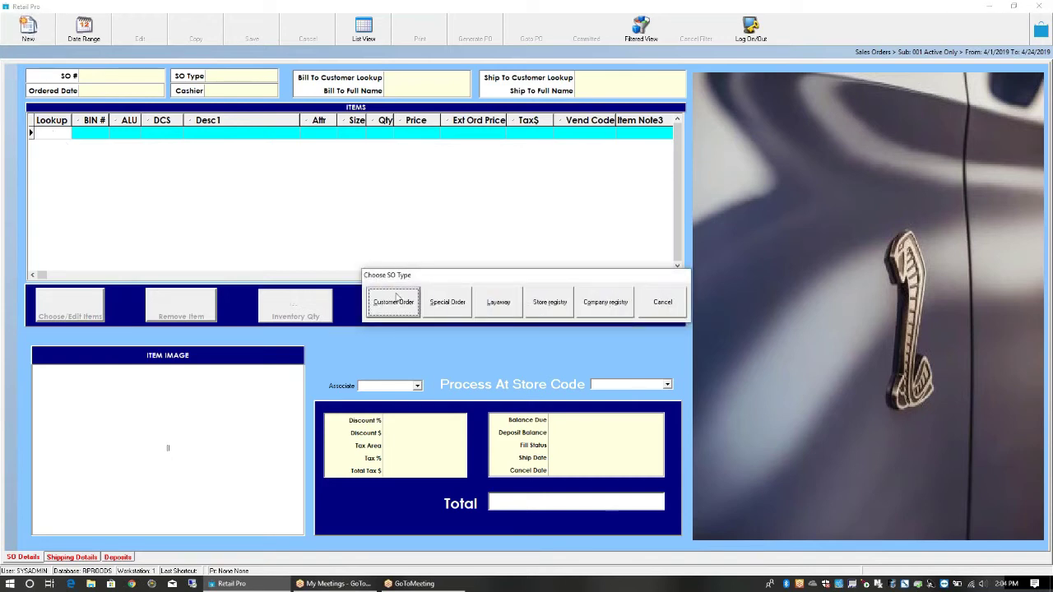
left_click(461, 311)
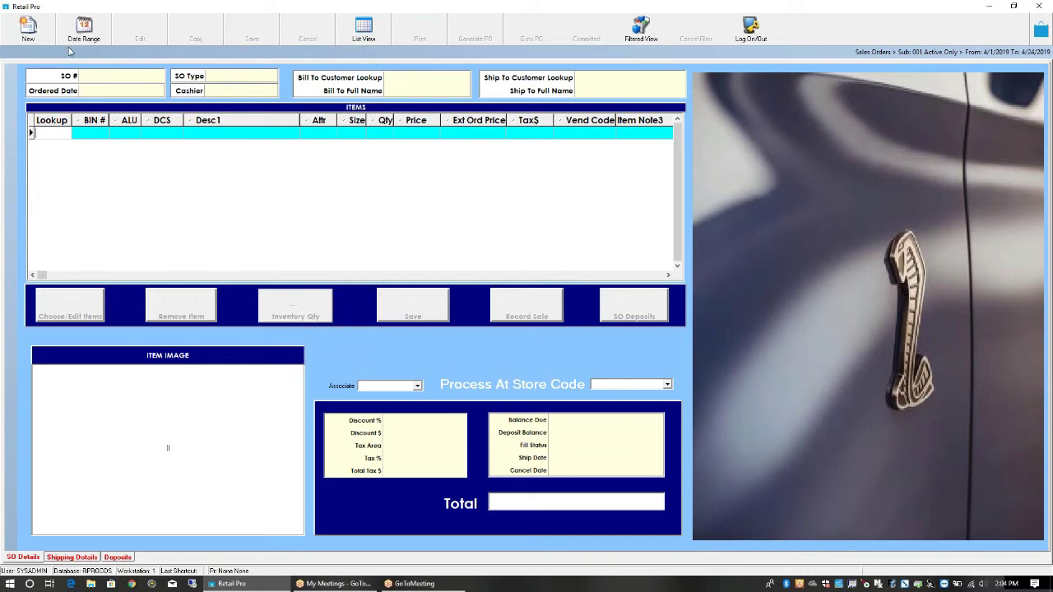
left_click(307, 29)
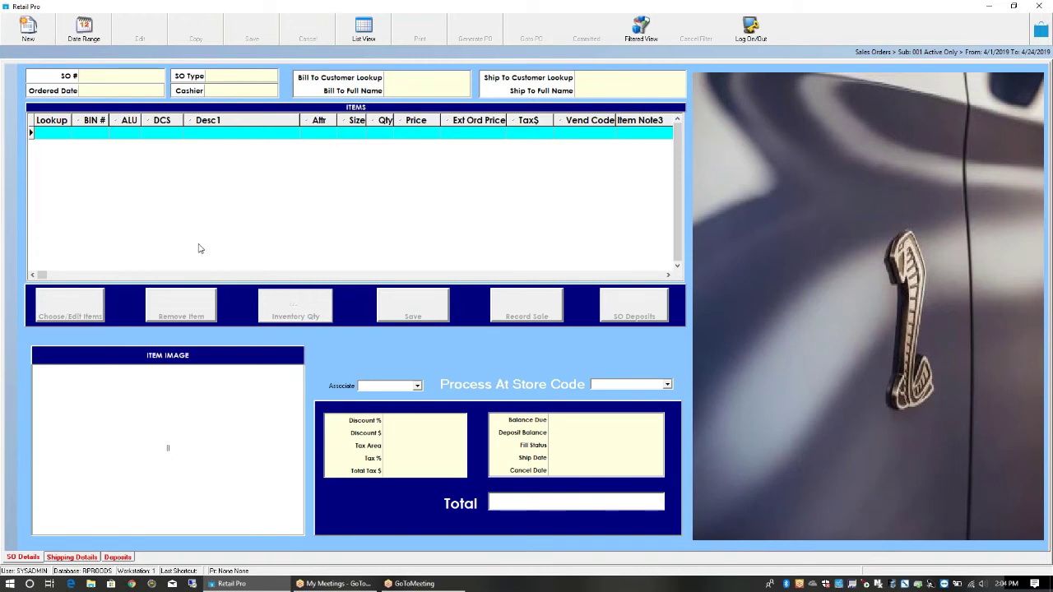
- Move the BIN # column to the end of the sales order items grid and deactivate it in the page layout
left_click_drag(79, 122, 612, 134)
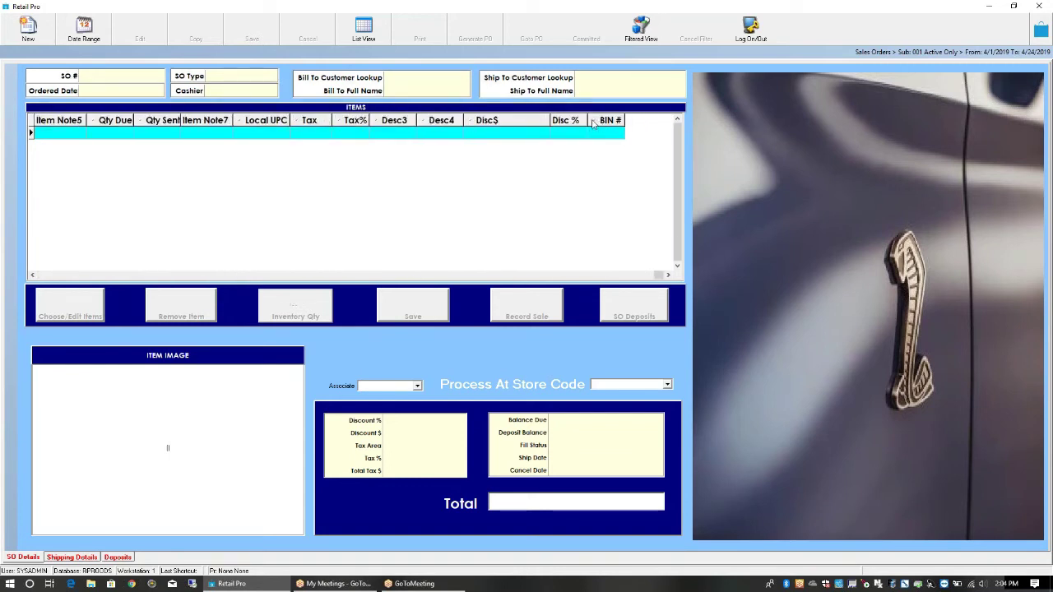
right_click(595, 124)
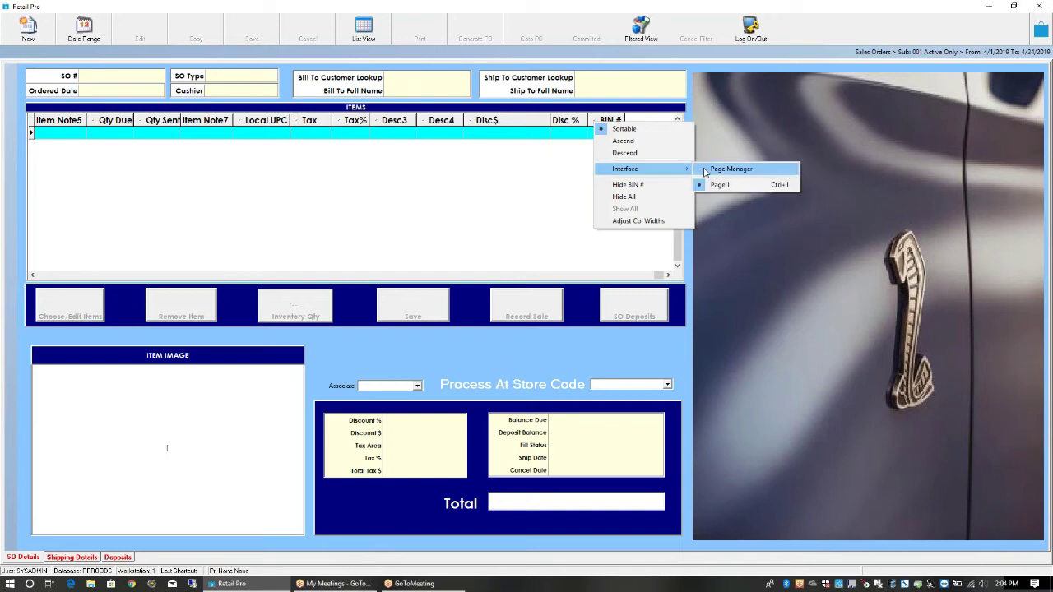
left_click(708, 169)
double_click(256, 246)
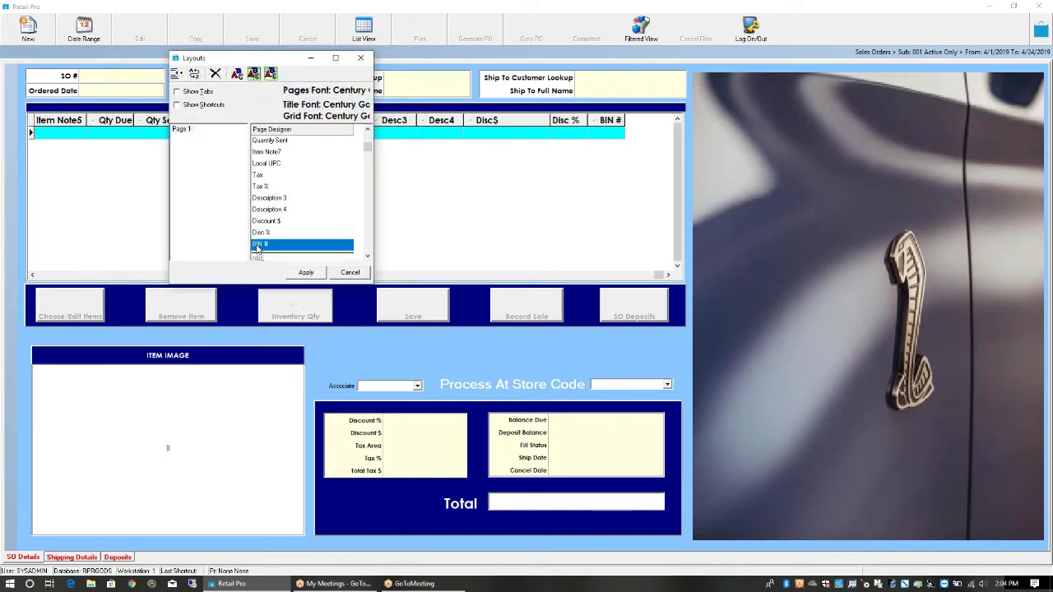
left_click(367, 256)
left_click(367, 256)
left_click(367, 256)
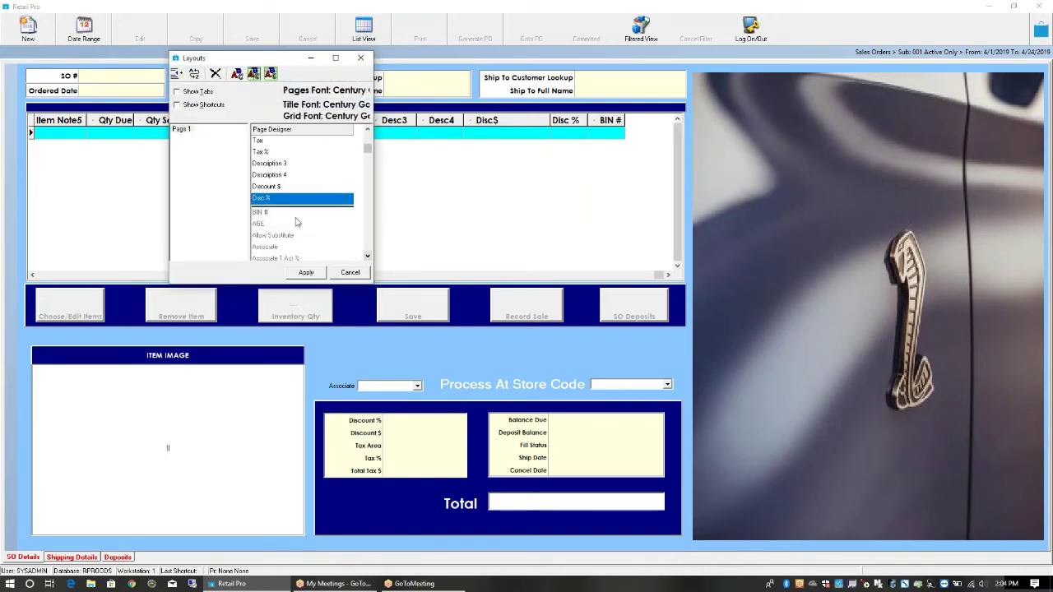
- Add the AGE field to the items grid layout and take it out again
double_click(274, 227)
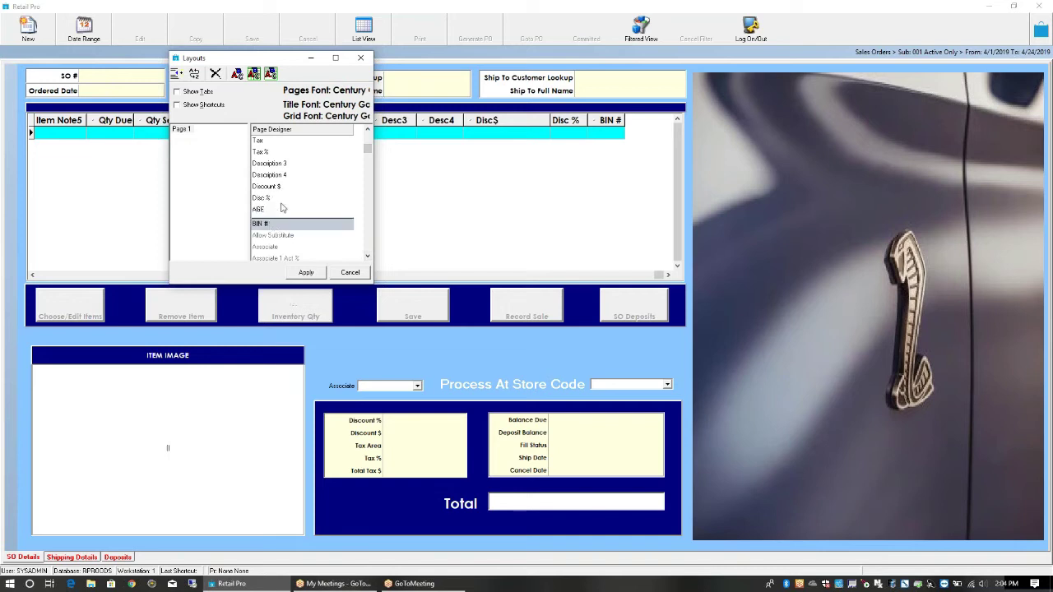
left_click(367, 256)
left_click(367, 256)
left_click(367, 256)
double_click(264, 178)
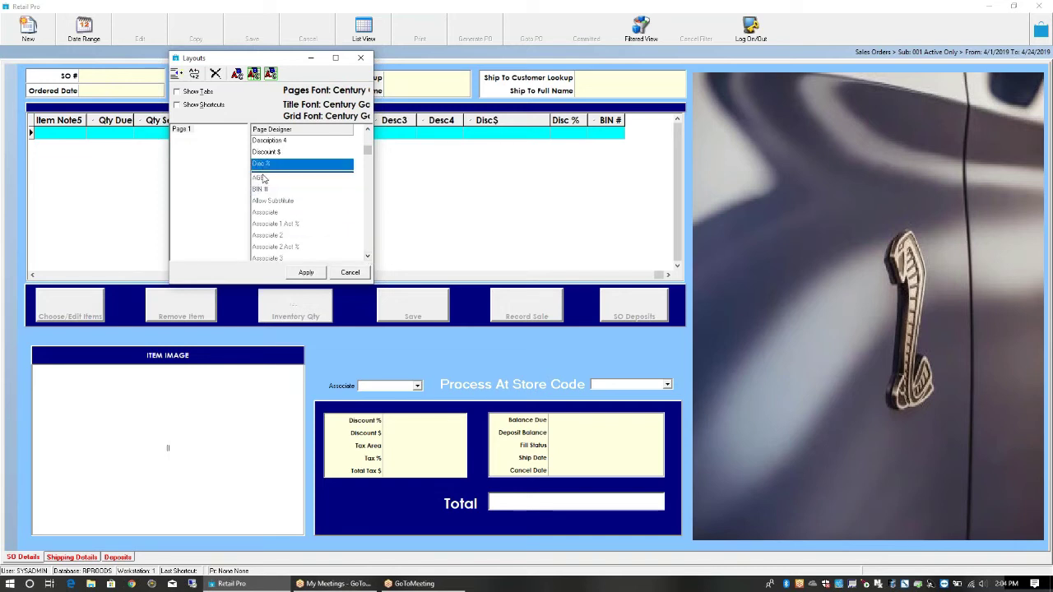
- Apply the edited layout and place the Disc % column ahead of Disc$ in the items grid
left_click(306, 272)
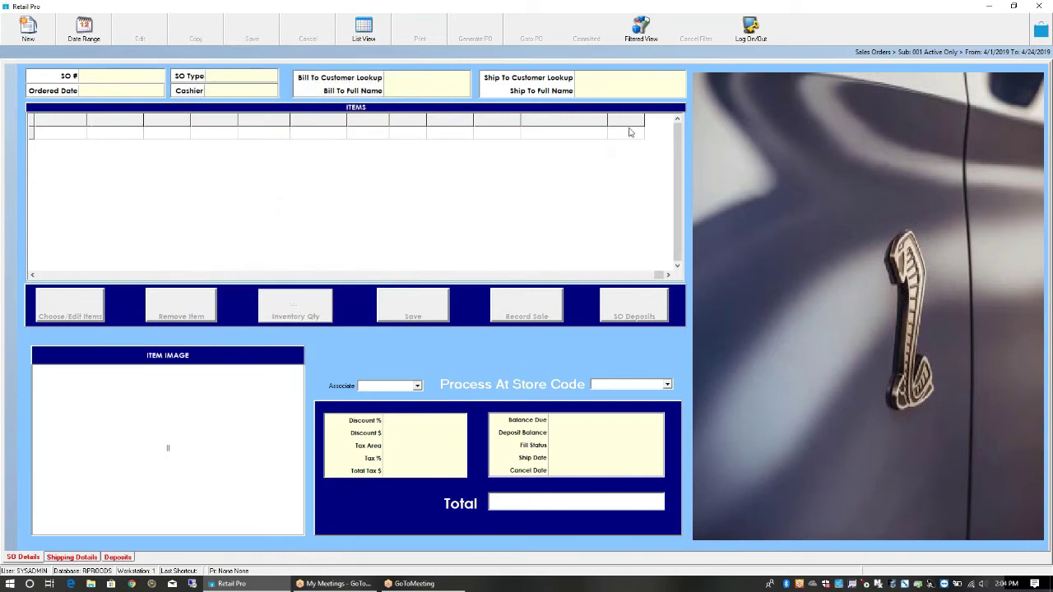
left_click_drag(632, 120, 533, 127)
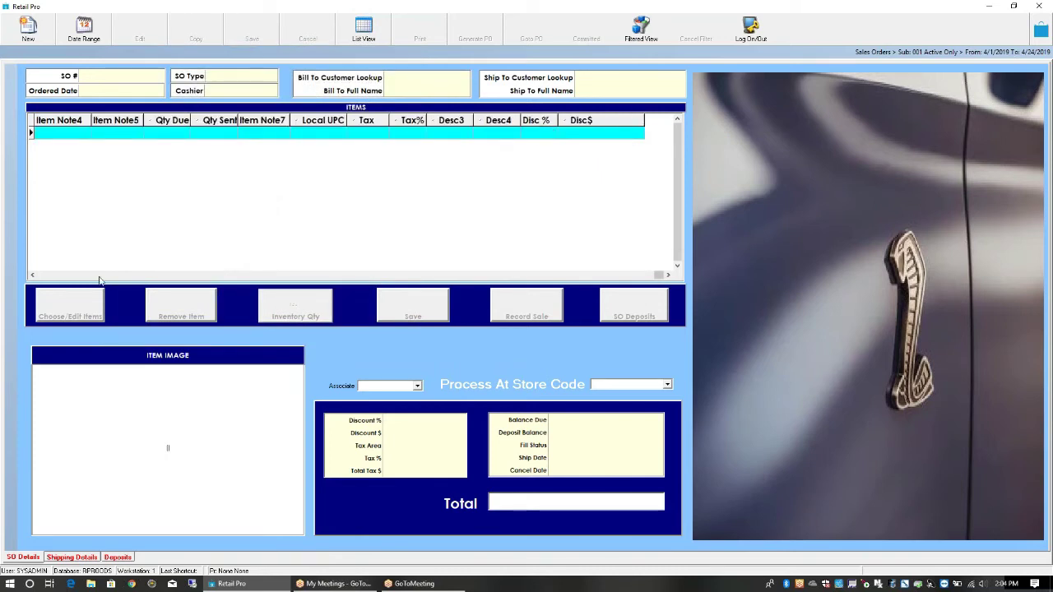
left_click(33, 276)
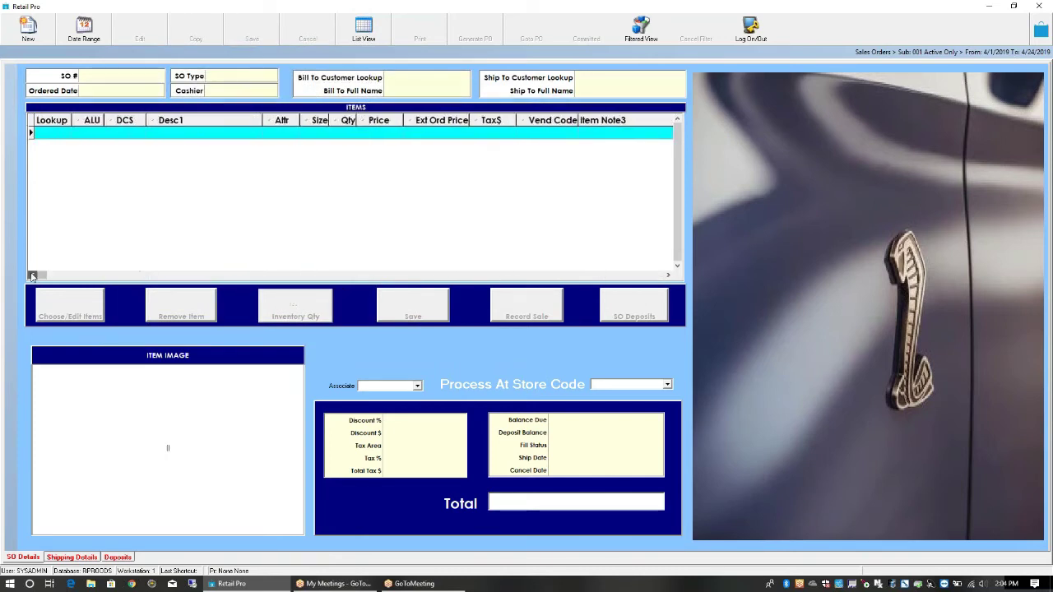
- Start a new sales order and go through the offered order types, from customer order to company registry
left_click(53, 136)
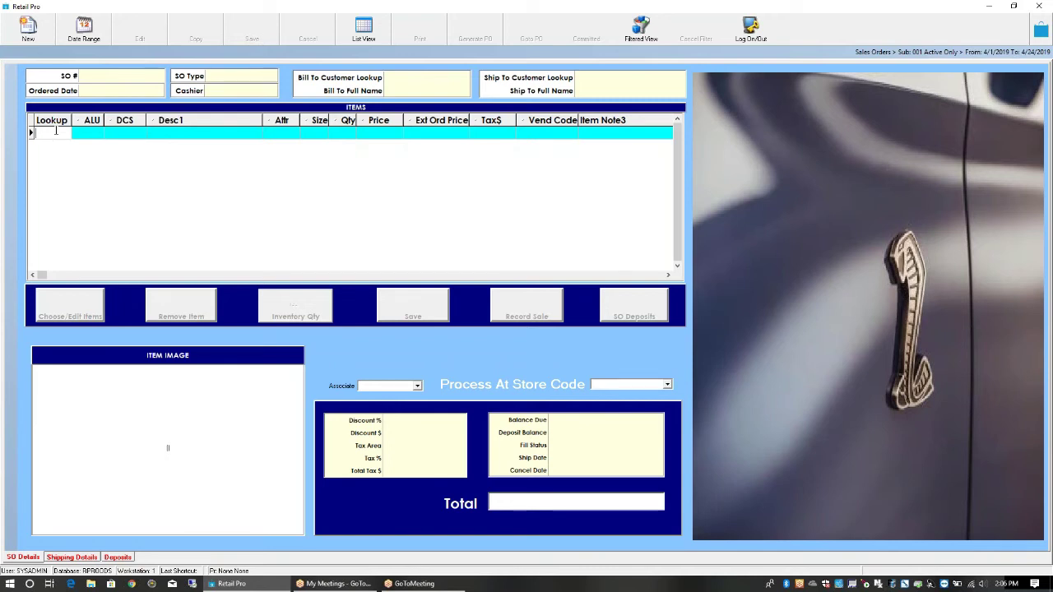
left_click(28, 30)
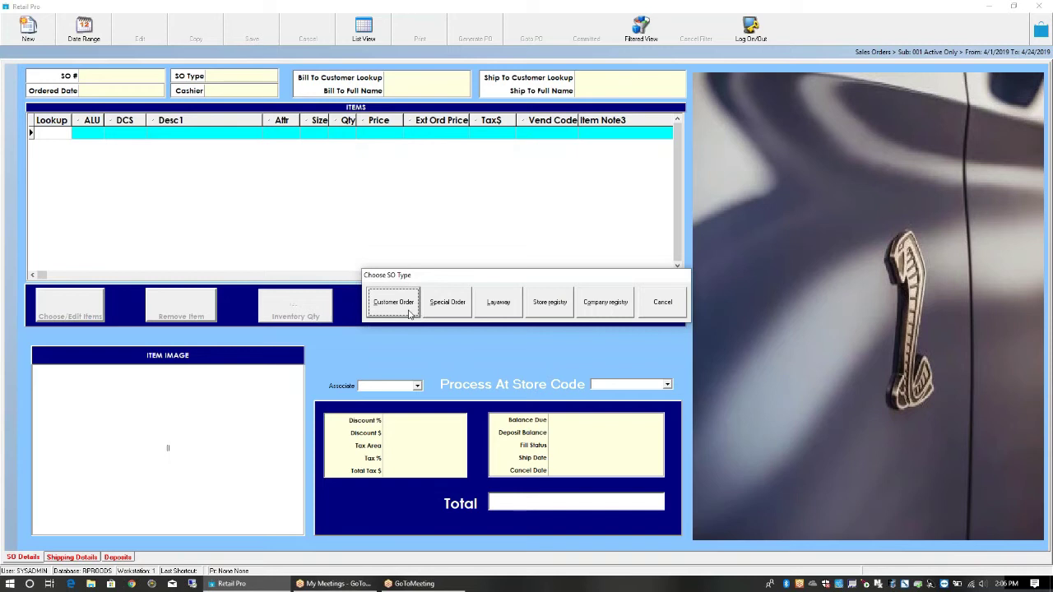
key("Tab")
key("Tab")
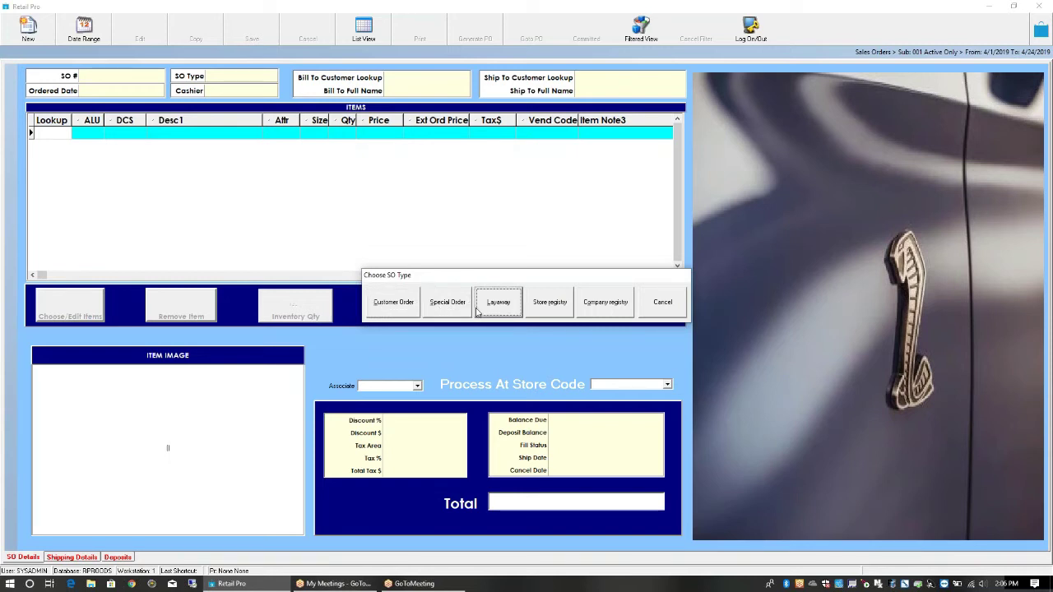
key("Tab")
key("Tab")
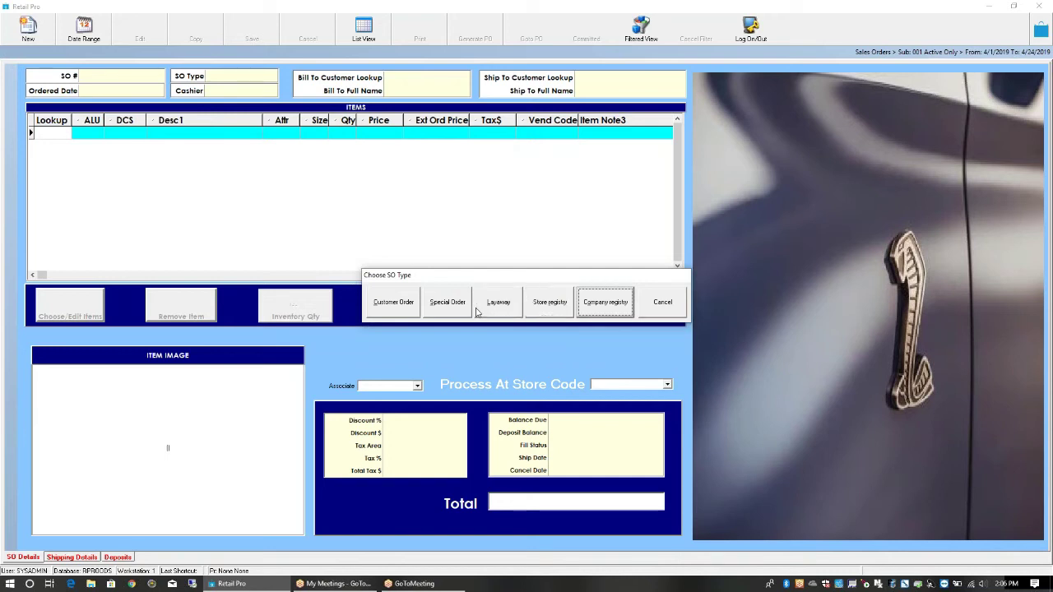
key("shift+Tab")
key("Tab")
key("shift+Tab")
key("Tab")
key("shift+Tab")
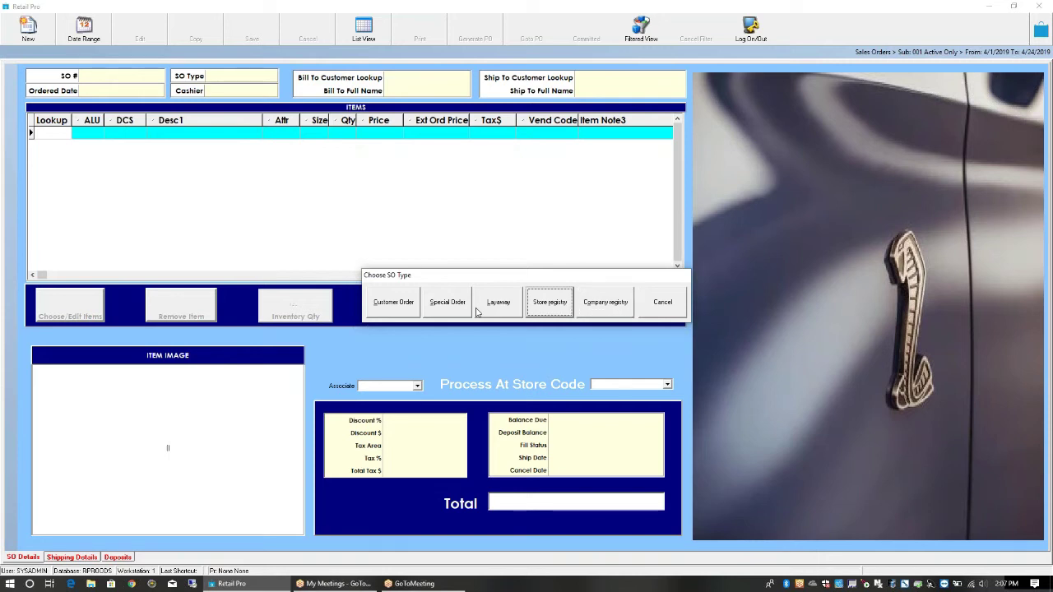
key("Tab")
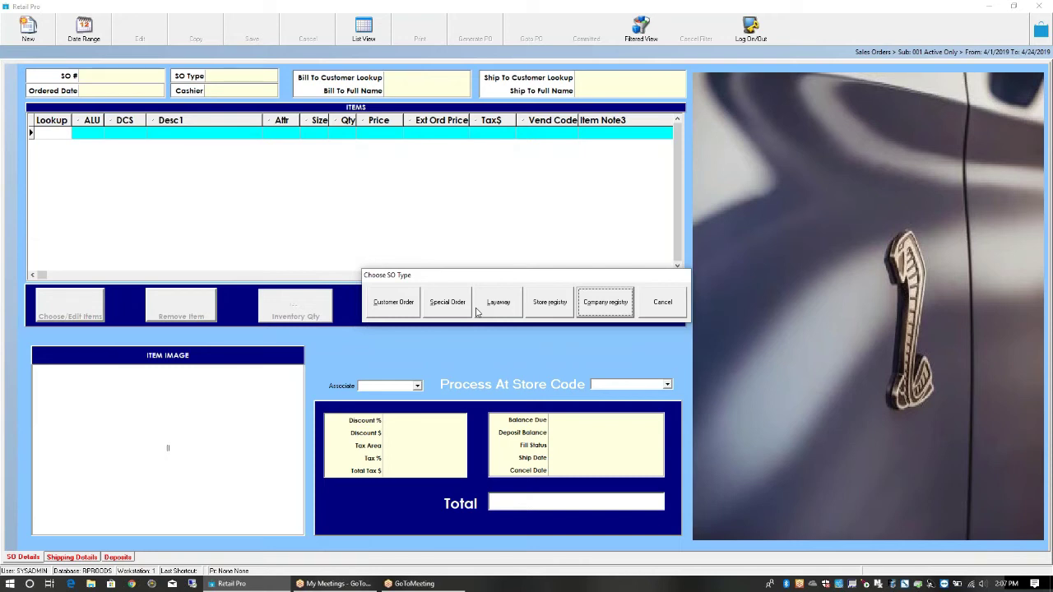
key("shift+Tab")
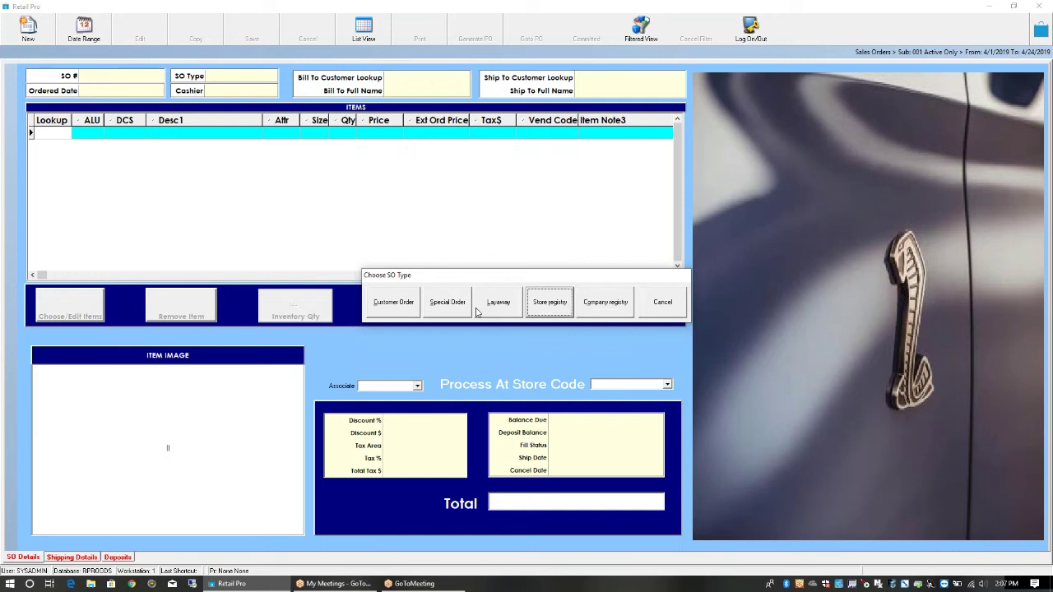
key("shift+Tab")
key("shift+Tab")
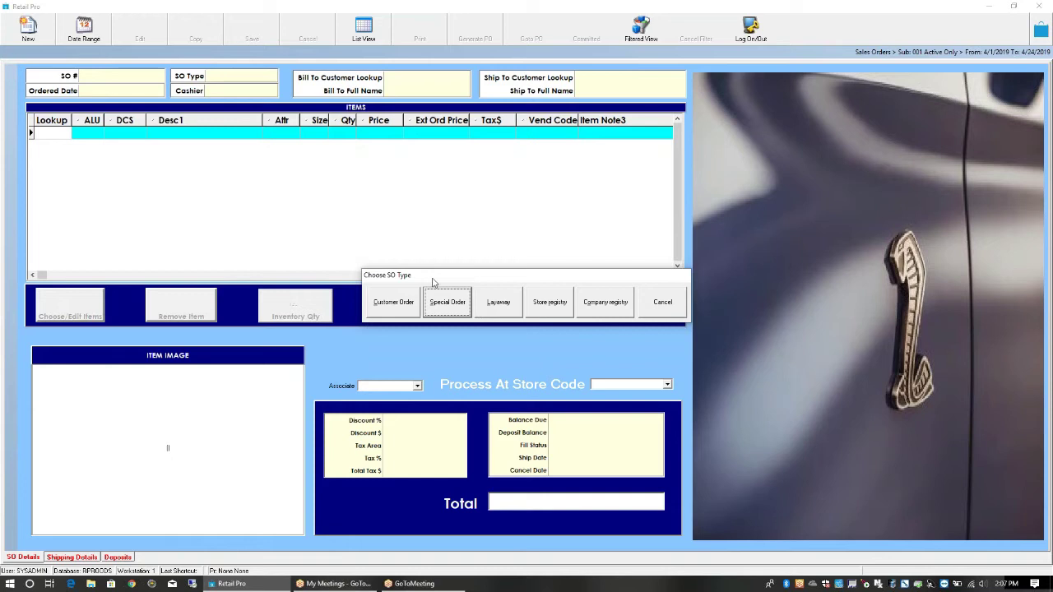
- Create a Special Order and add the SML COBRA CAP FITTED in HOME, ALU 005220, by looking up *COBRA*
left_click(448, 299)
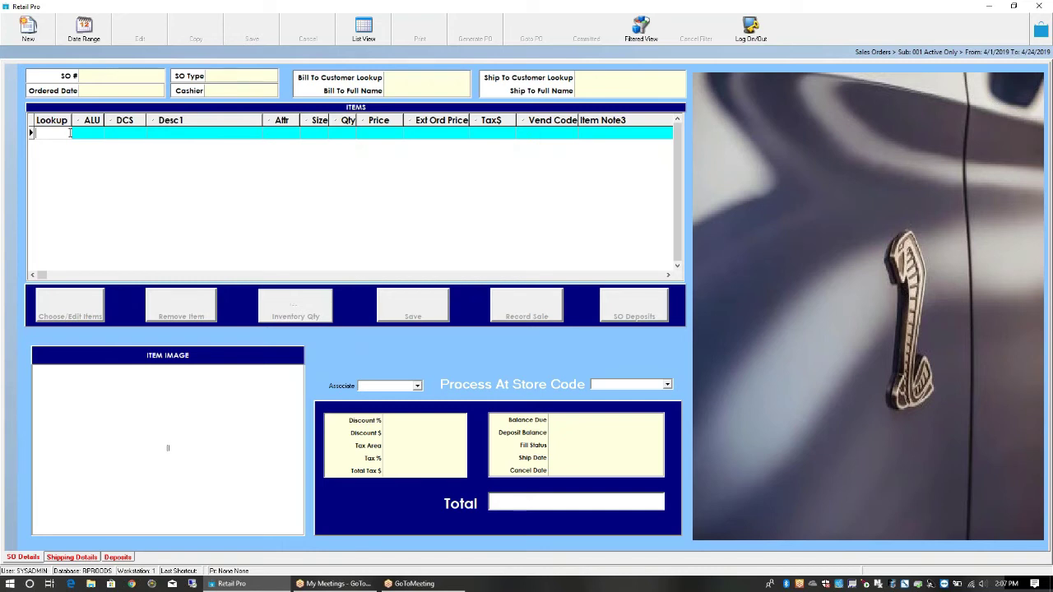
type("*COBRA*")
key("Return")
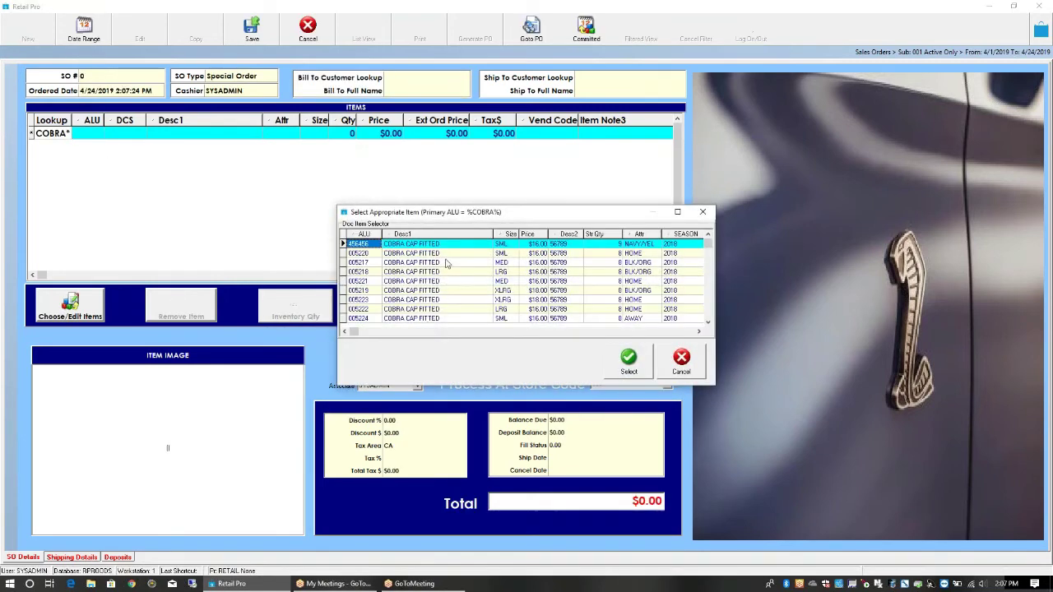
key("Down")
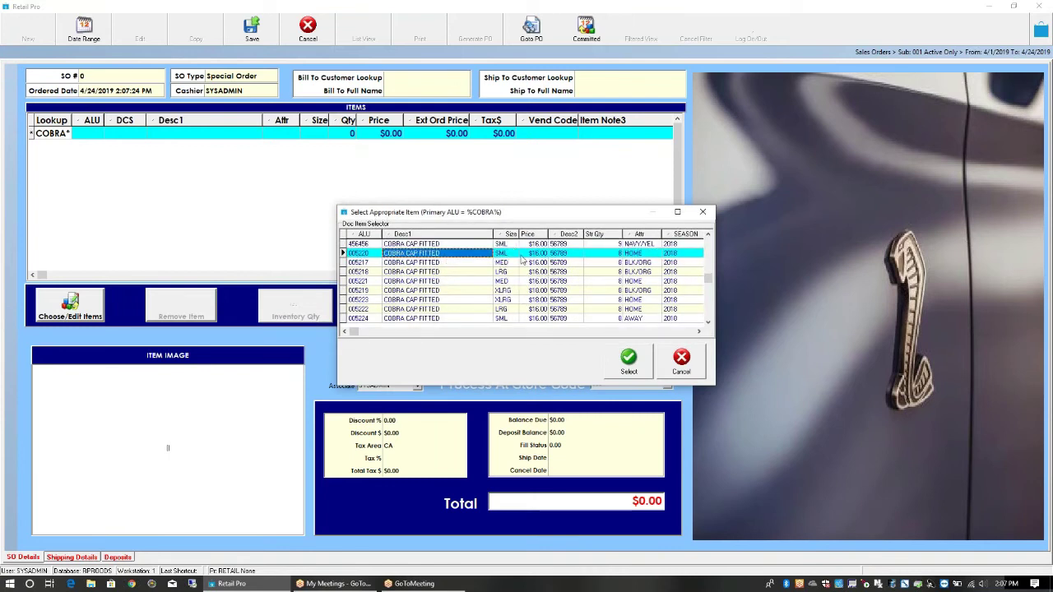
left_click(615, 357)
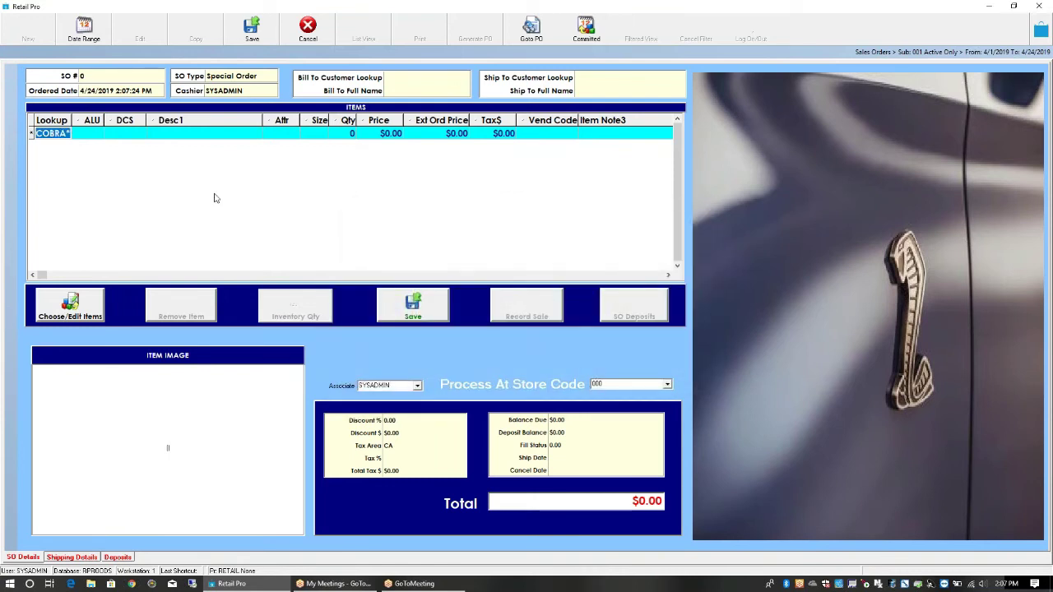
left_click(75, 135)
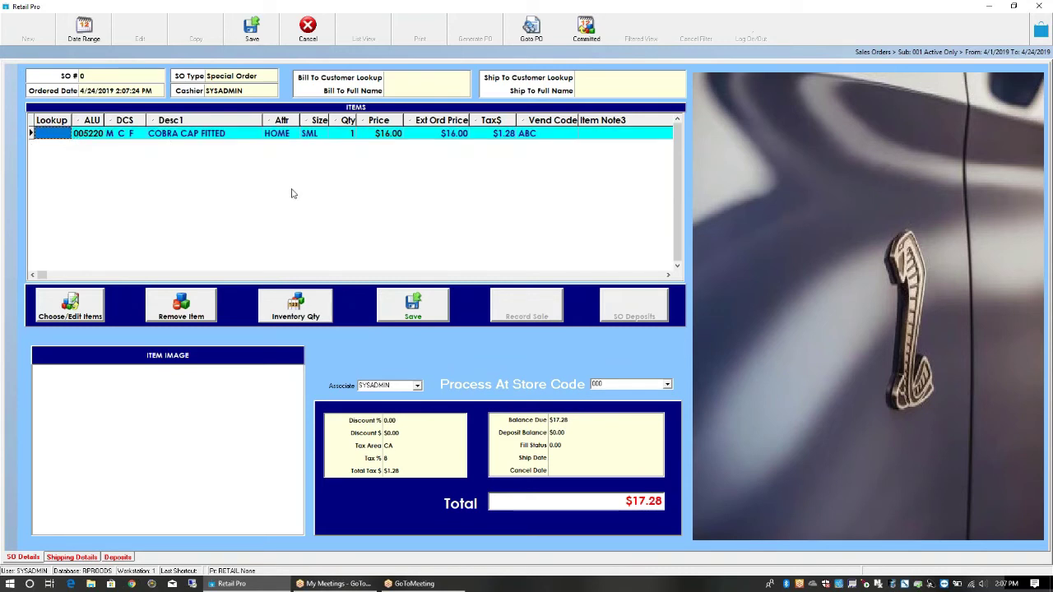
- Look up the bill-to customer by last name, assign the matching customer record, and save the special order
left_click(395, 85)
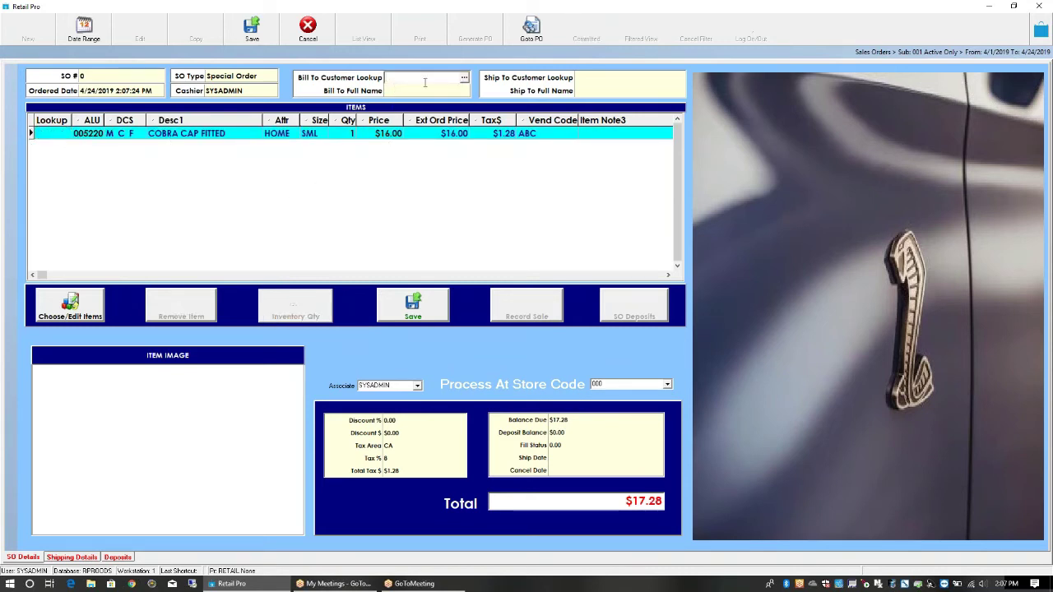
type("SMITH")
key("Return")
left_click(429, 327)
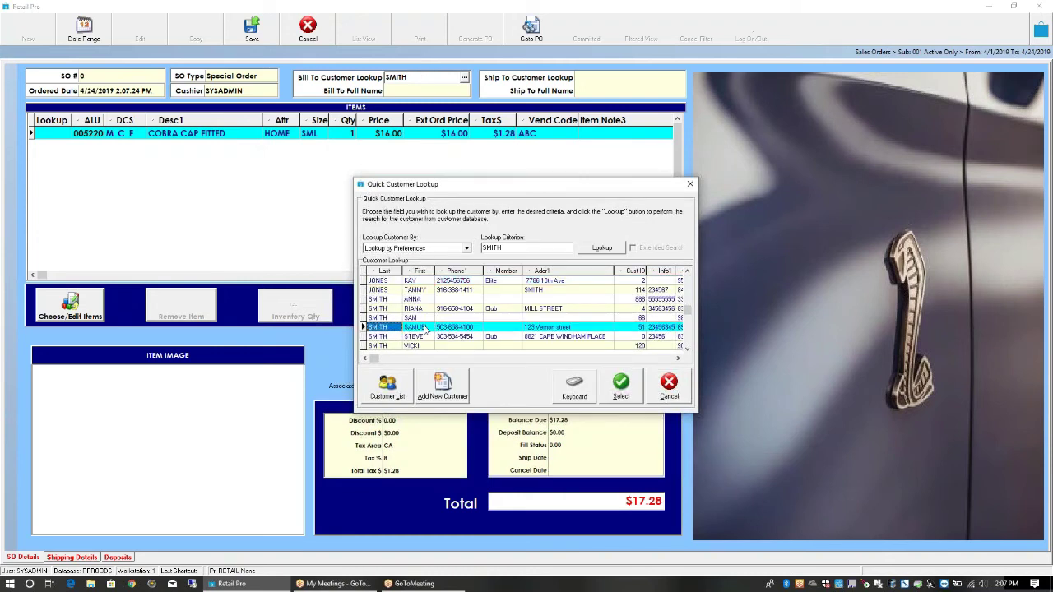
left_click(623, 390)
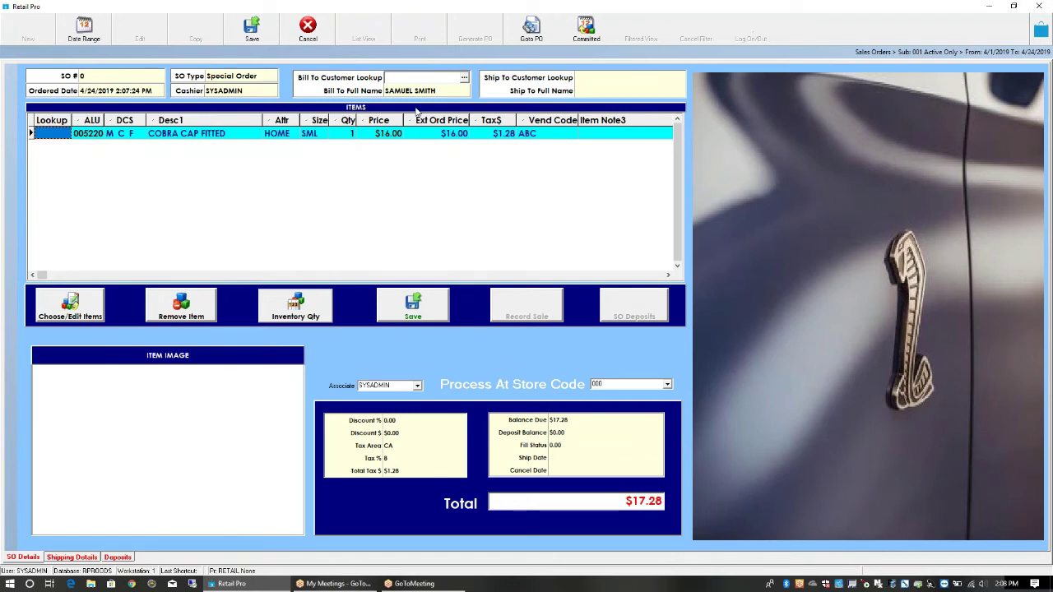
left_click(253, 32)
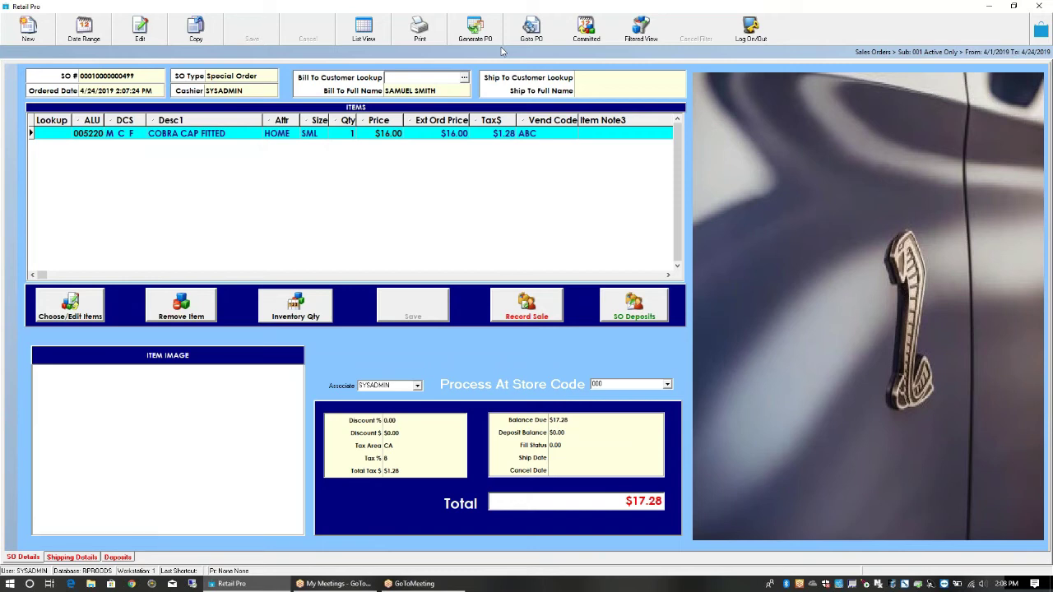
- Preview all items of the special order in the !!SV40SO document design, examine the printout and close it without saving
left_click(420, 29)
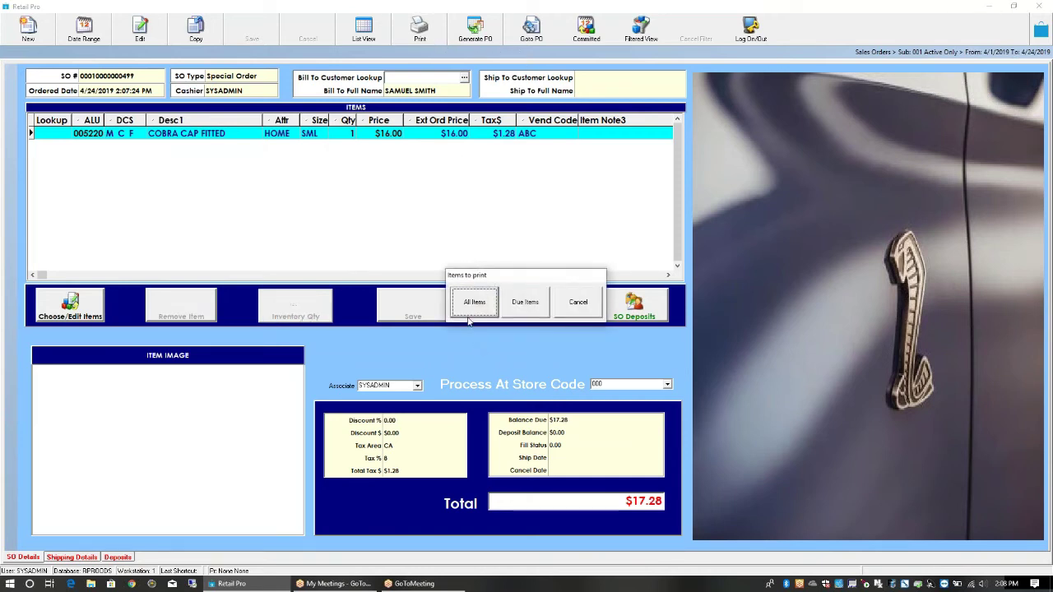
left_click(474, 304)
left_click(448, 221)
left_click(582, 382)
left_click(576, 405)
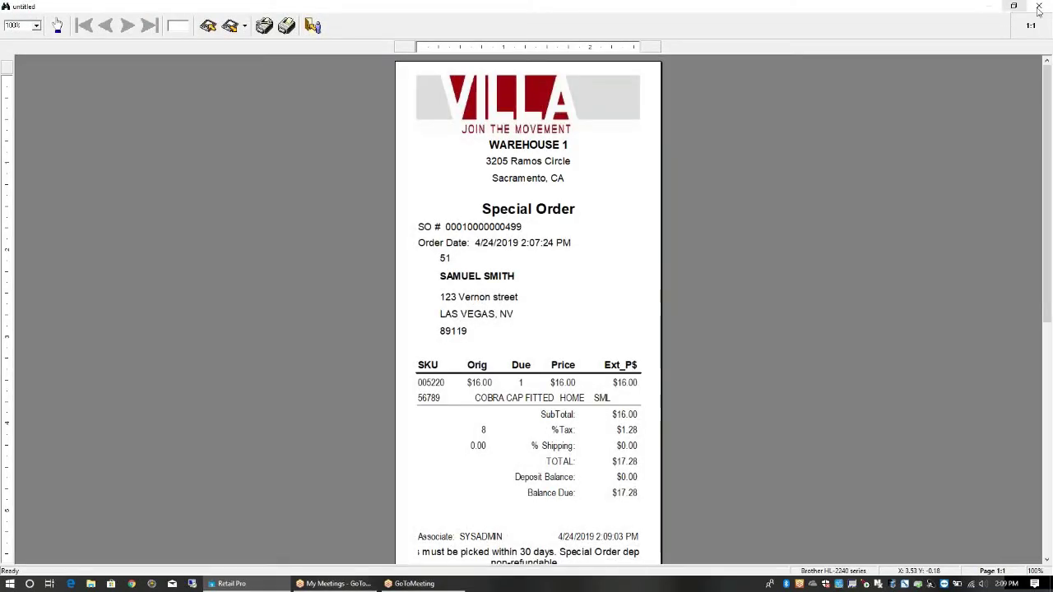
left_click_drag(1047, 127, 1034, 285)
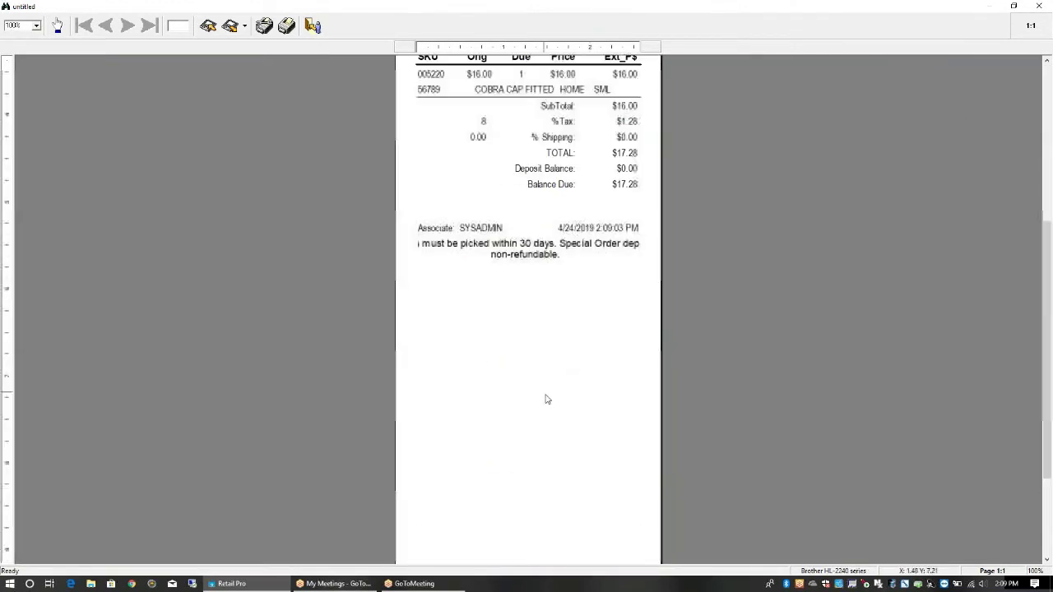
left_click(1047, 10)
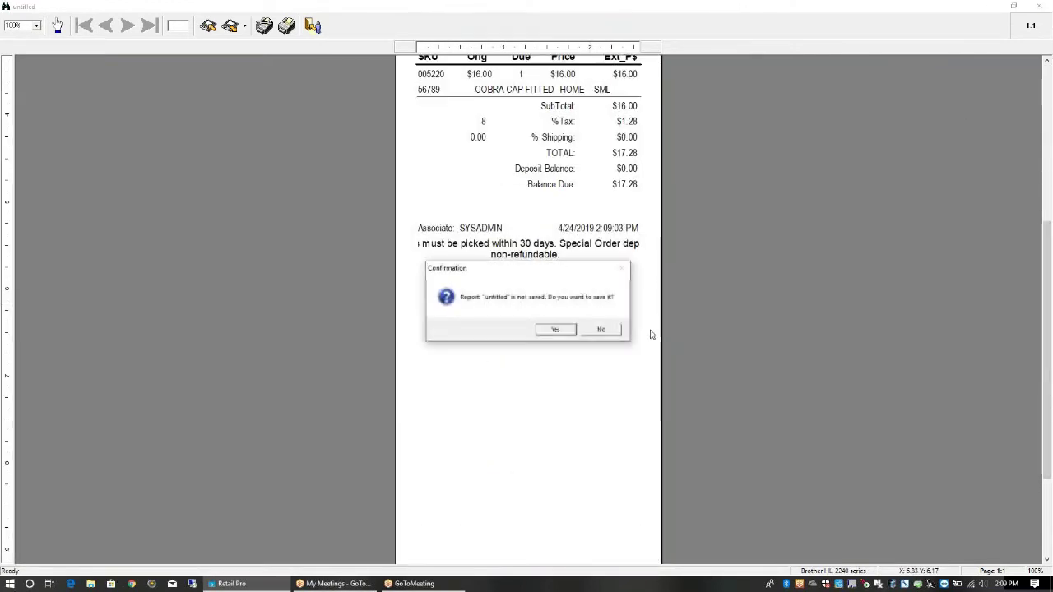
left_click(603, 330)
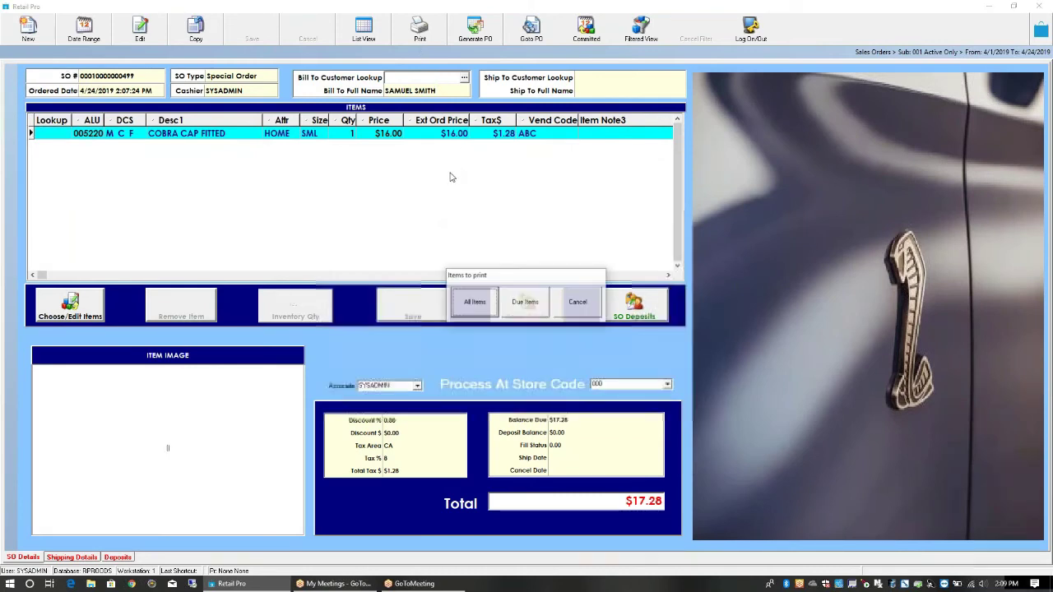
- Preview all items of the special order in the FULFILL document design and export the printout to PDF
left_click(471, 302)
left_click(445, 227)
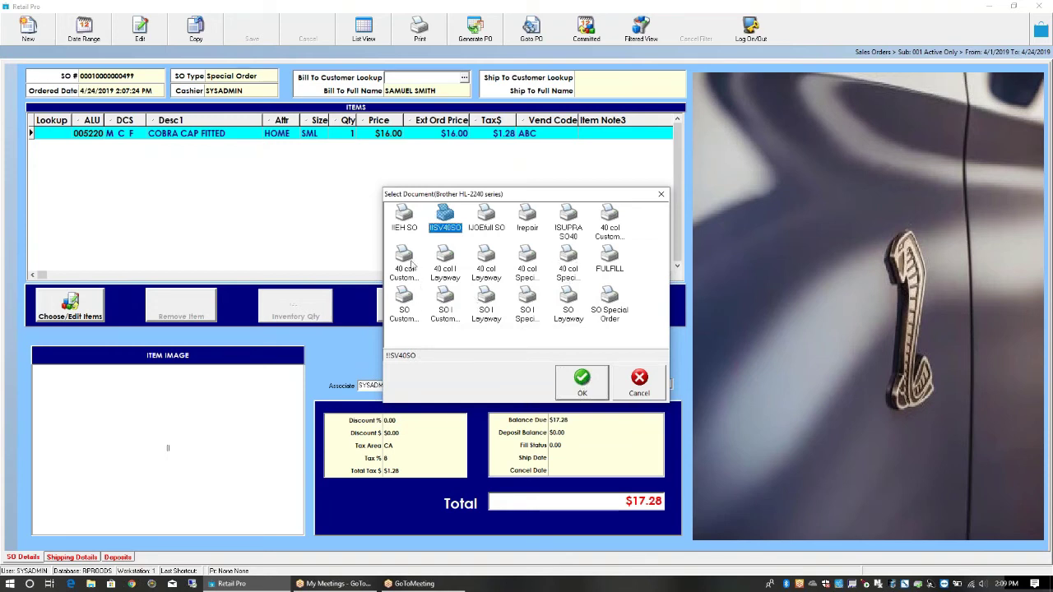
left_click(609, 260)
left_click(576, 394)
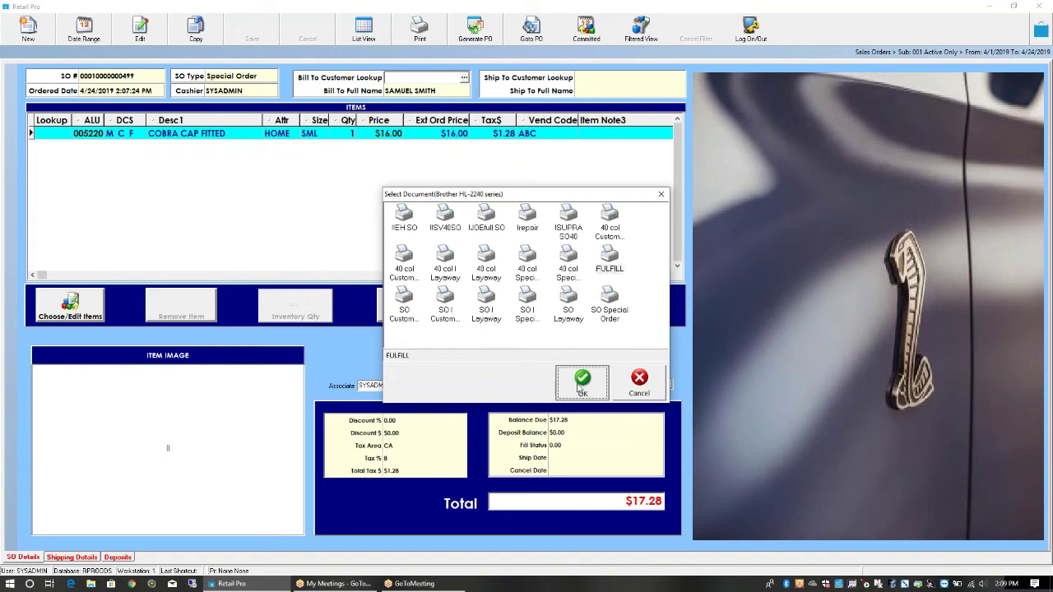
left_click(565, 403)
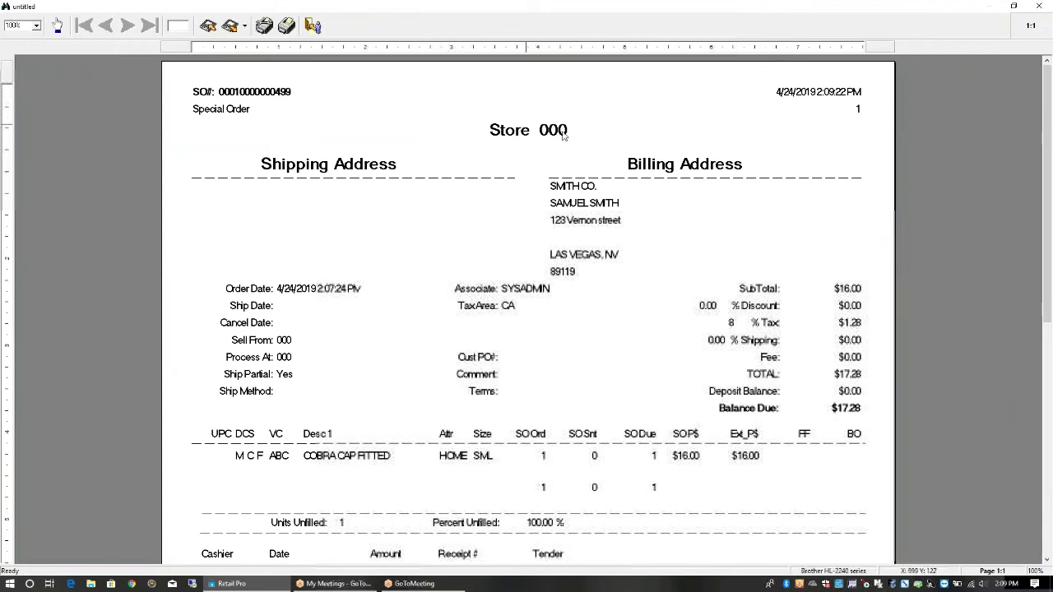
left_click(245, 27)
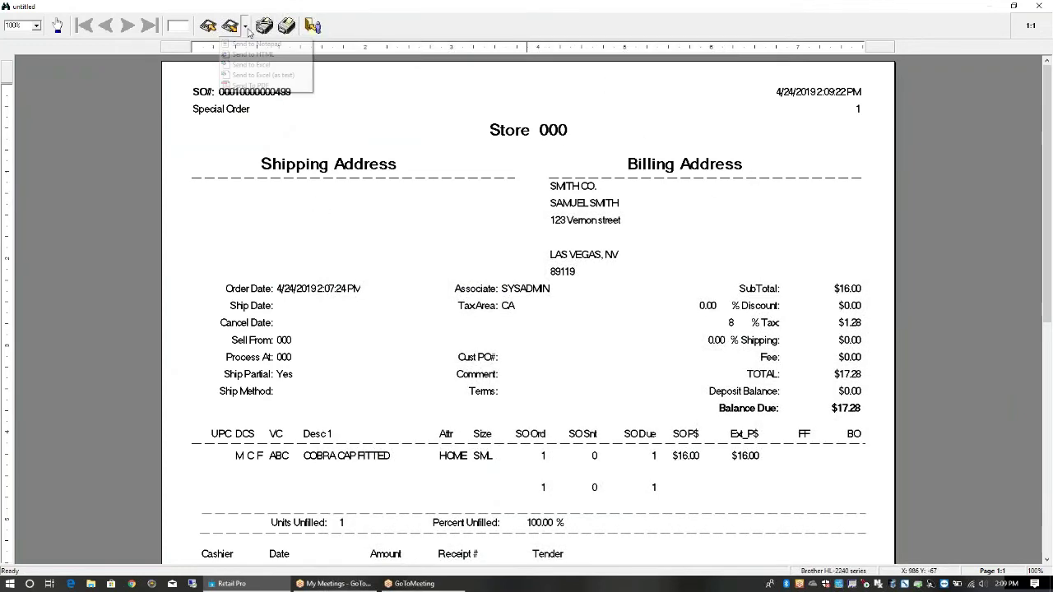
left_click(268, 86)
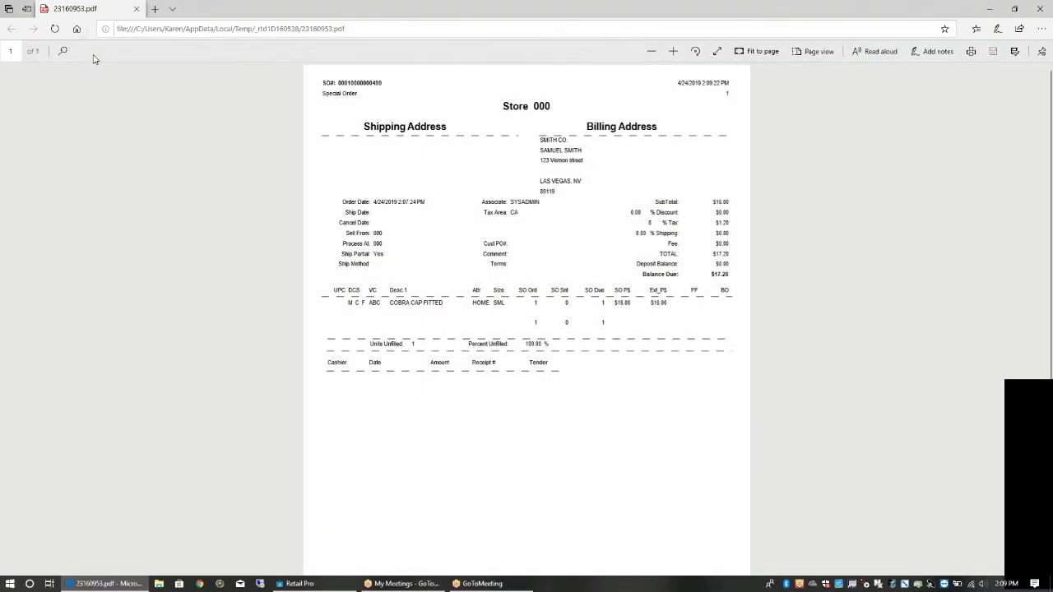
- Examine the exported order PDF enlarged, then close it and discard the unsaved print preview
left_click(675, 52)
left_click(675, 52)
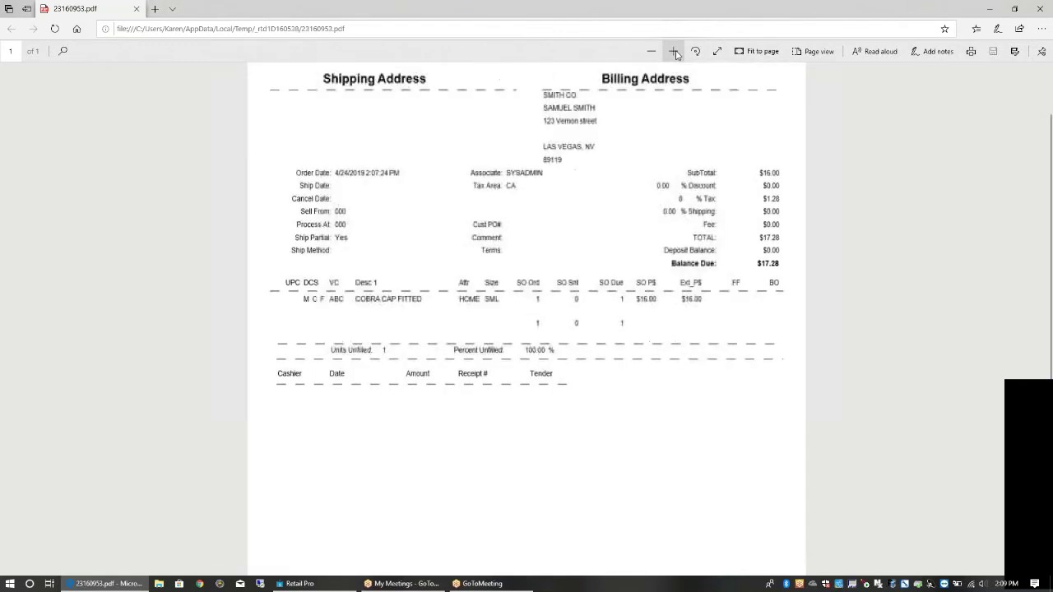
scroll(1050, 156, "up", 1)
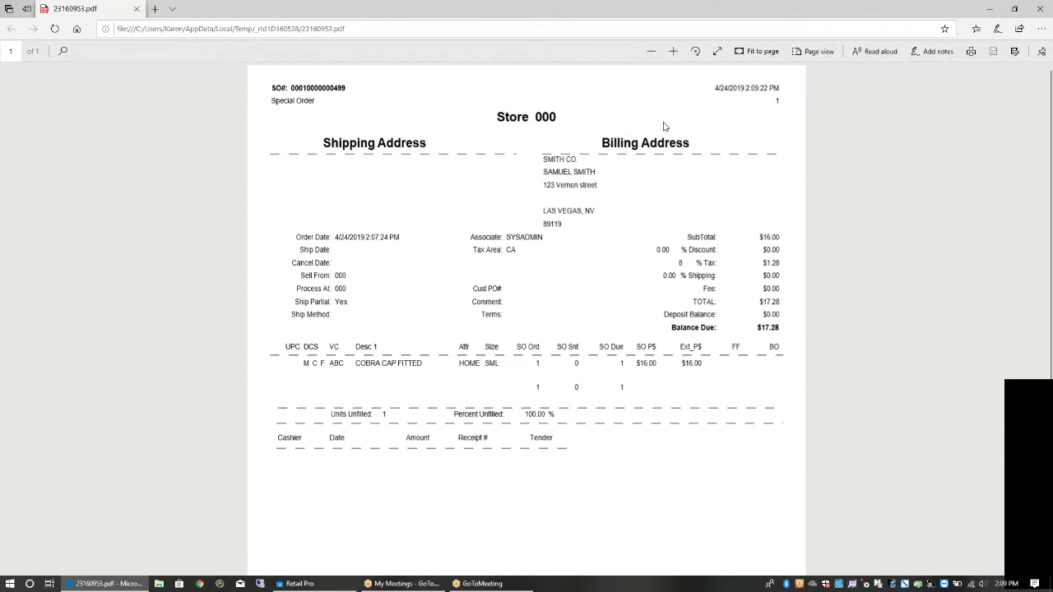
left_click(1046, 8)
left_click(1036, 10)
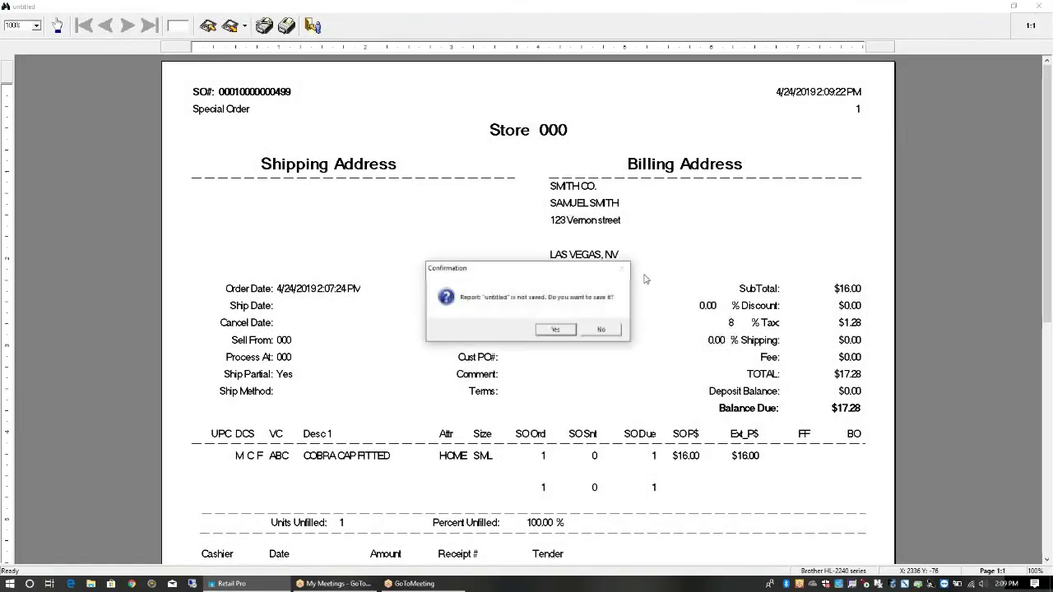
left_click(605, 329)
- Preview all items of the special order in the !JOEfull SO design, examine the printout and close it without saving
left_click(420, 30)
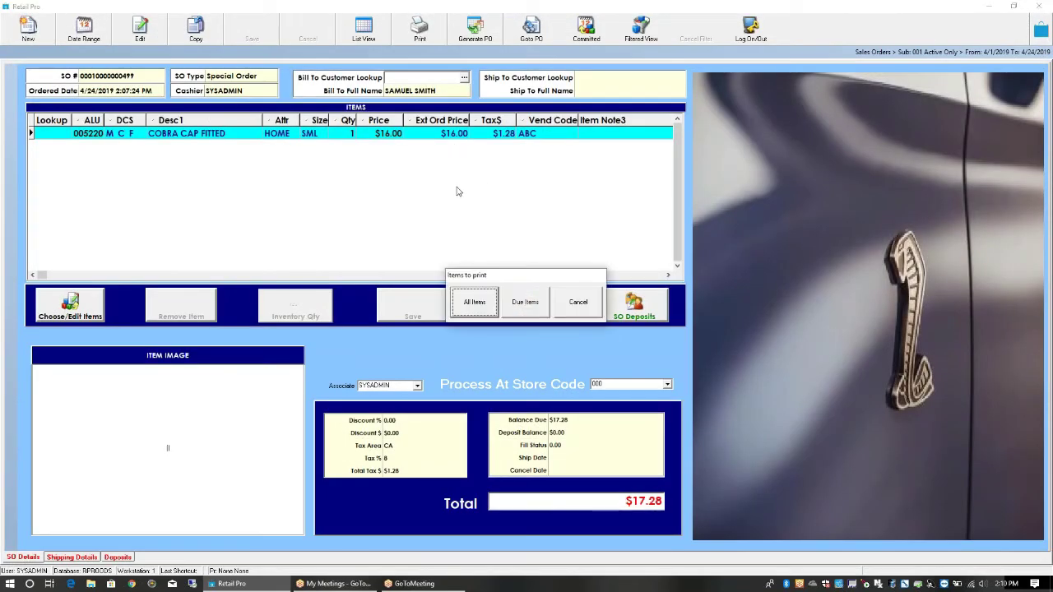
left_click(482, 302)
left_click(445, 219)
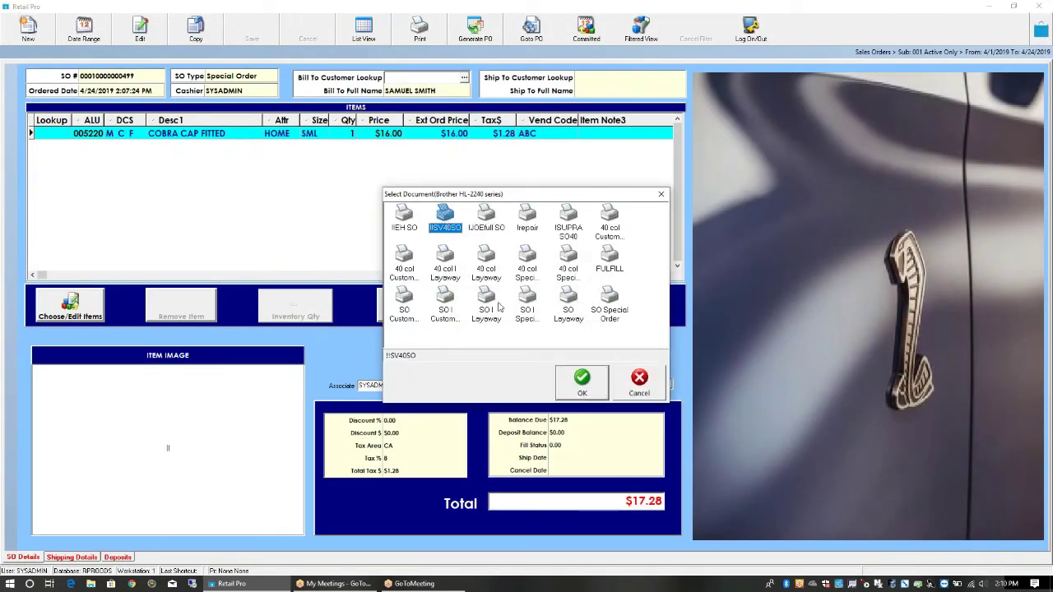
left_click(485, 217)
left_click(583, 393)
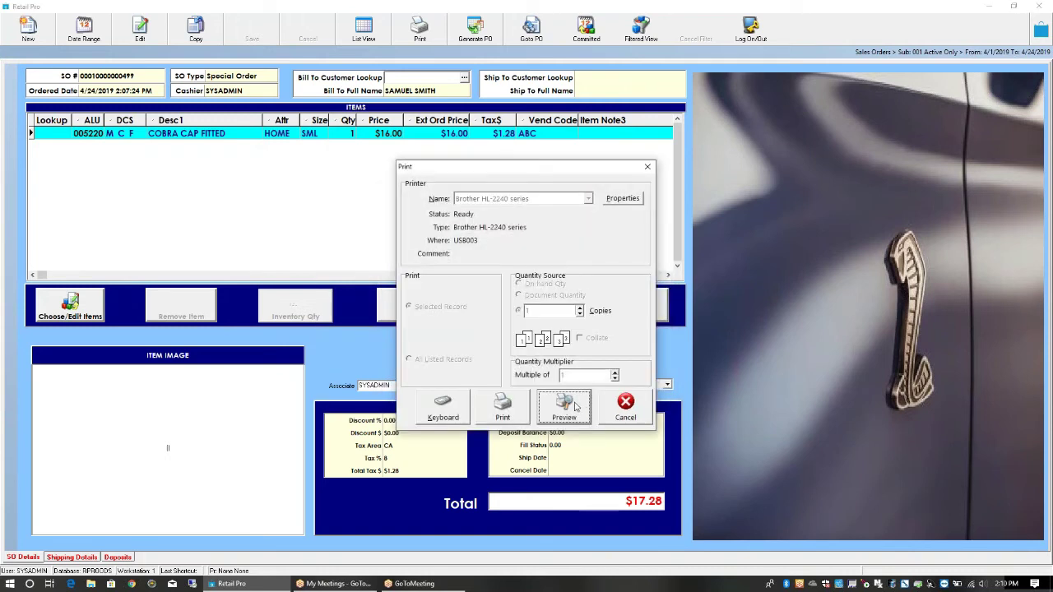
left_click(585, 403)
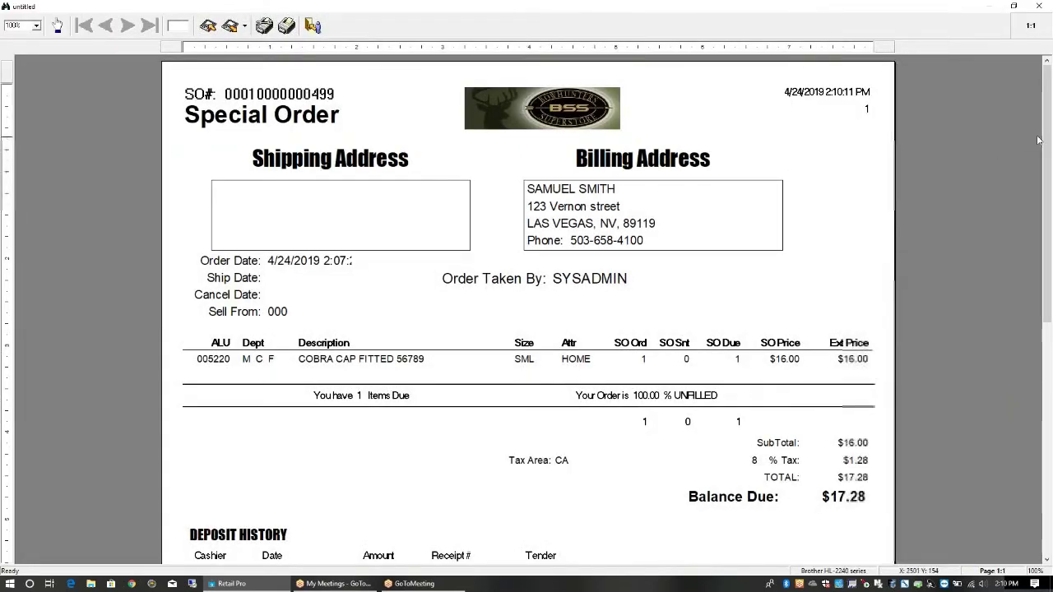
scroll(1046, 156, "down", 1)
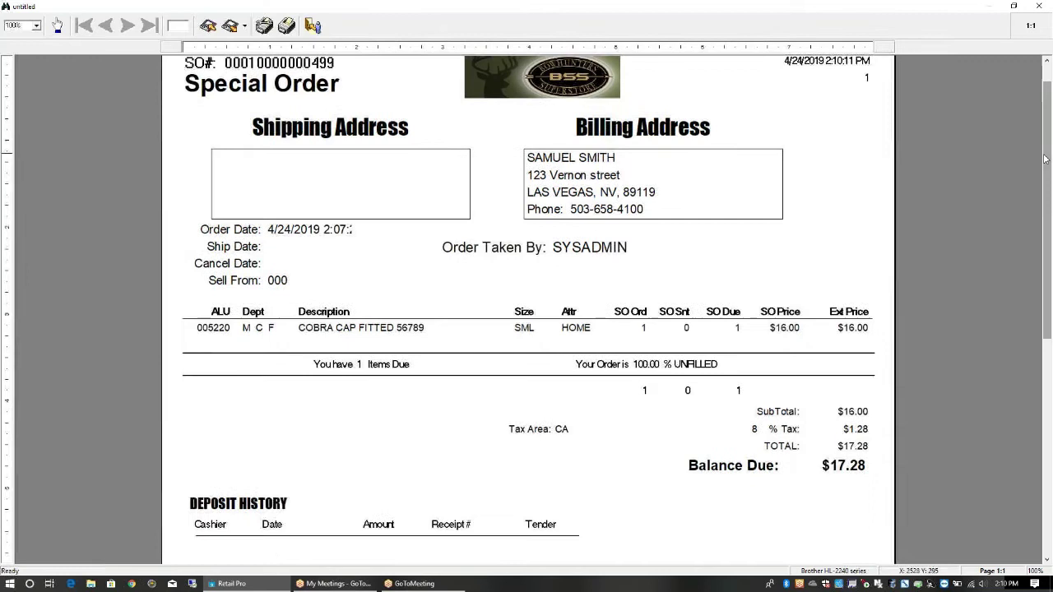
scroll(1046, 157, "up", 1)
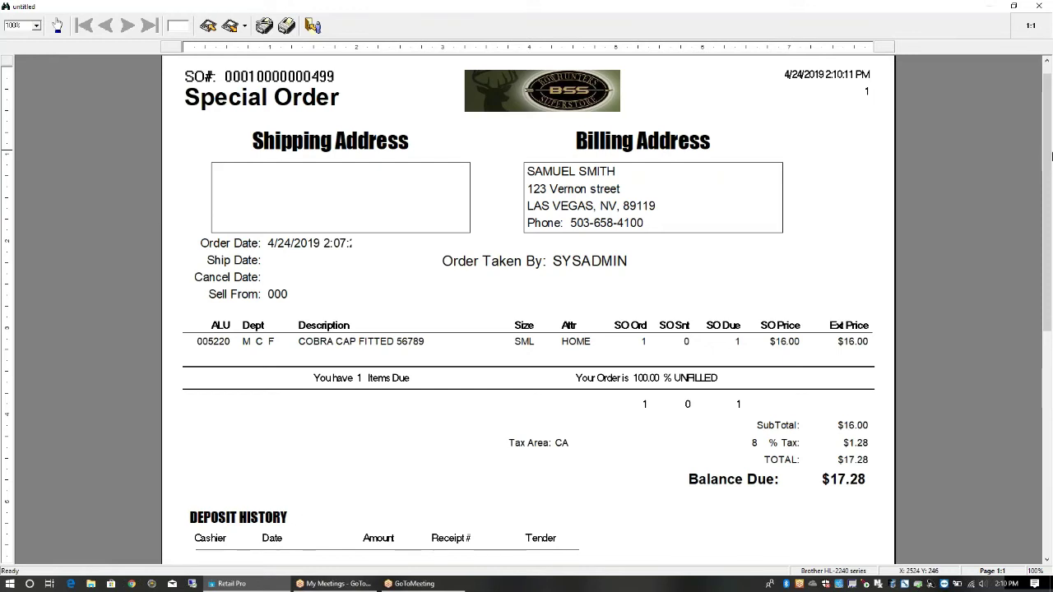
left_click(1038, 6)
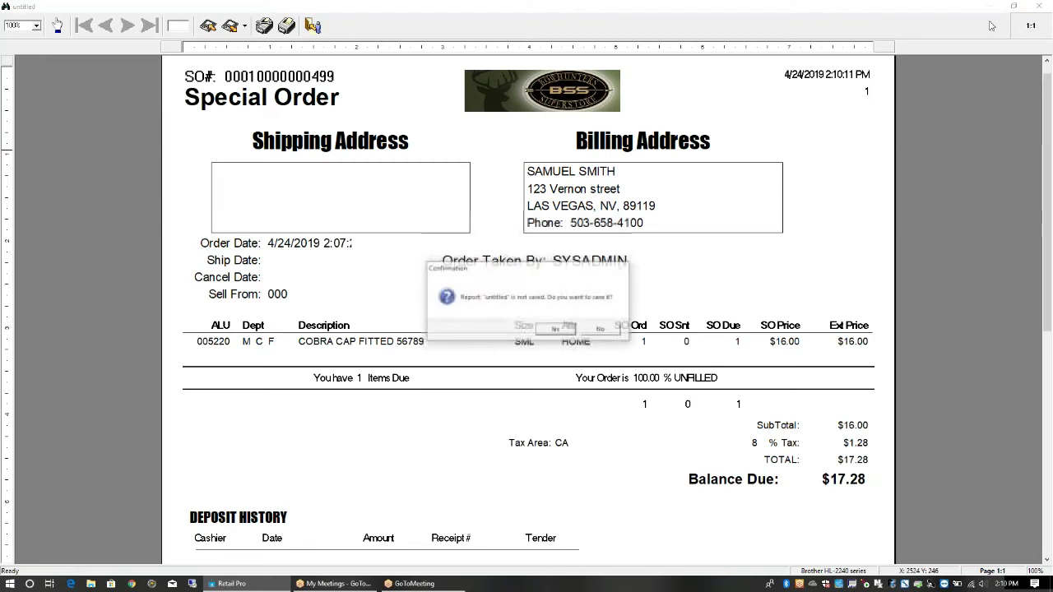
left_click(601, 330)
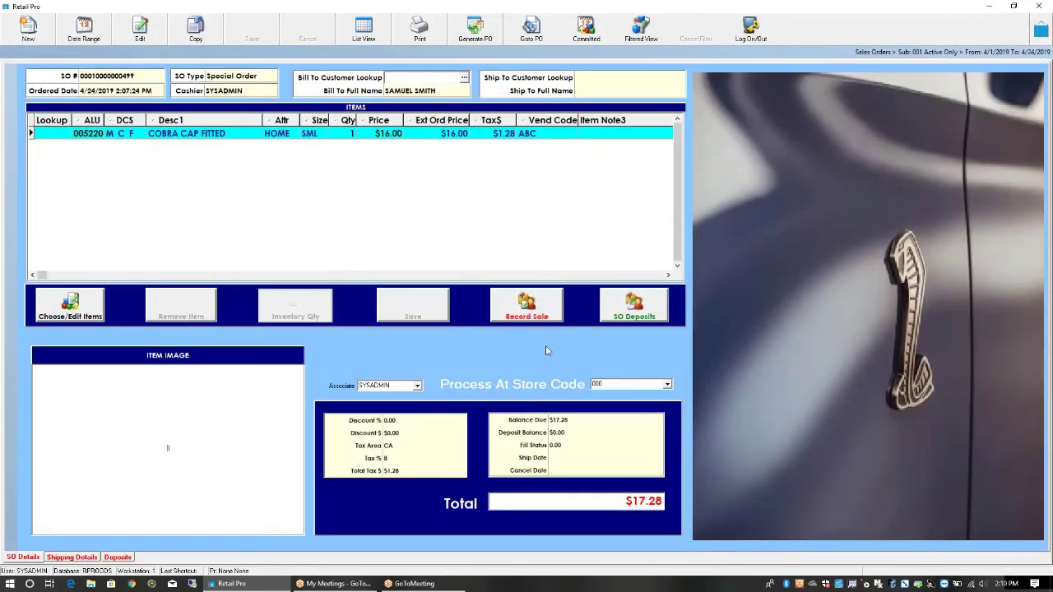
left_click(56, 134)
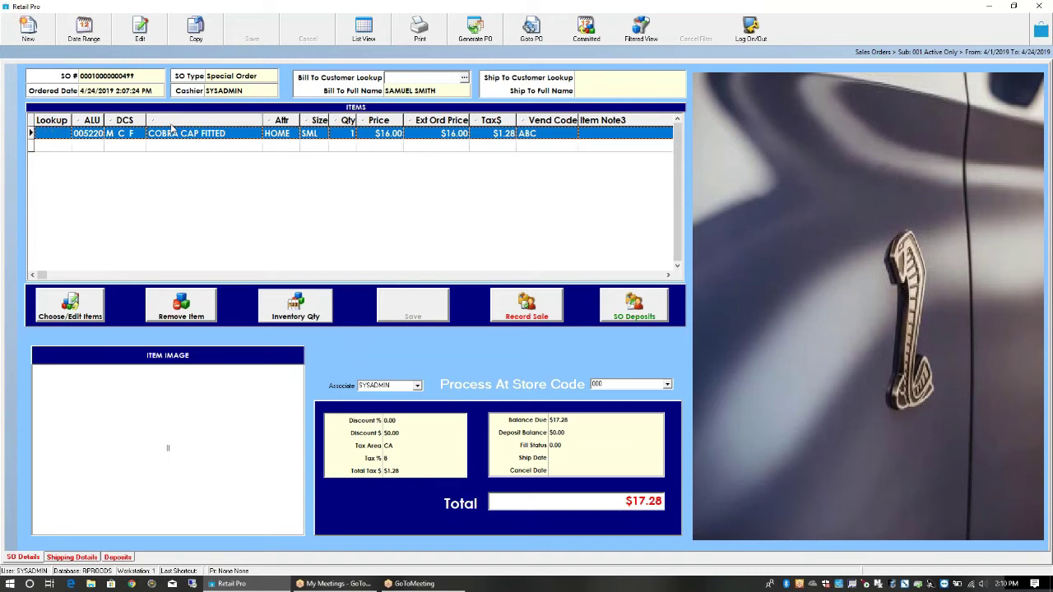
key("Down")
type("1347")
key("Return")
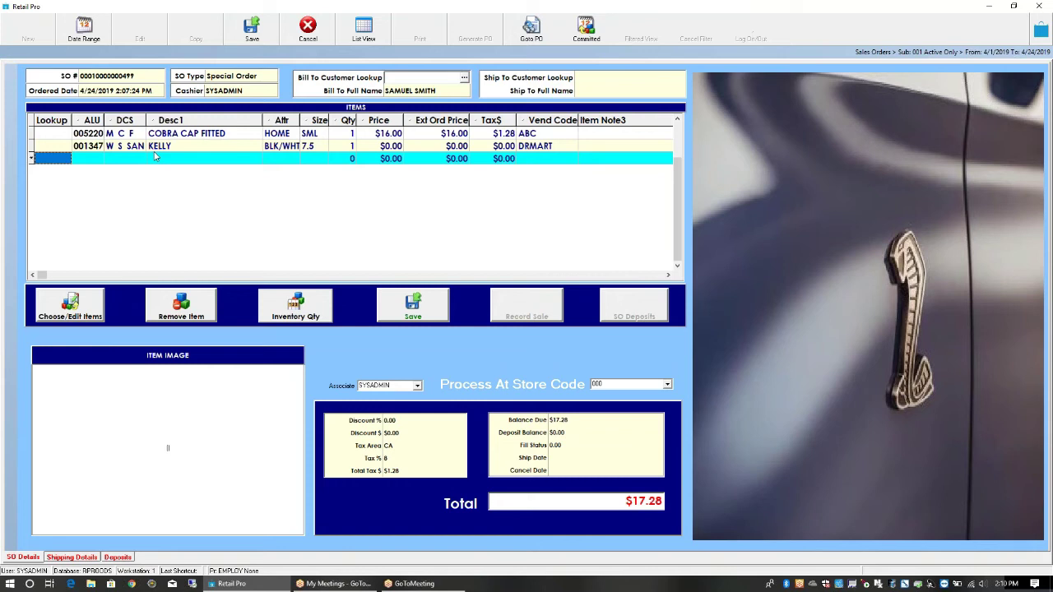
left_click(61, 147)
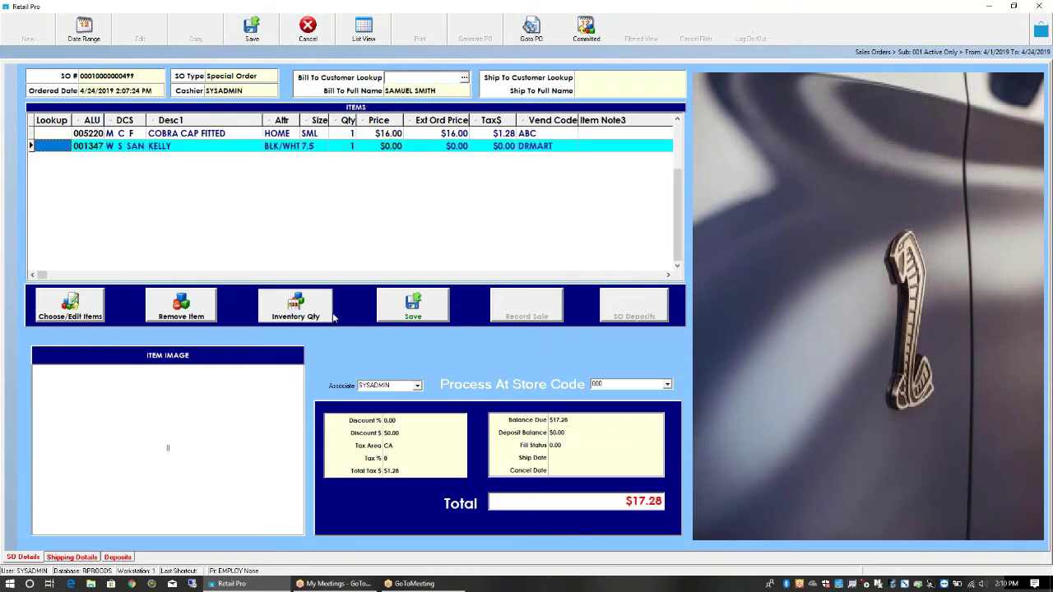
left_click(173, 310)
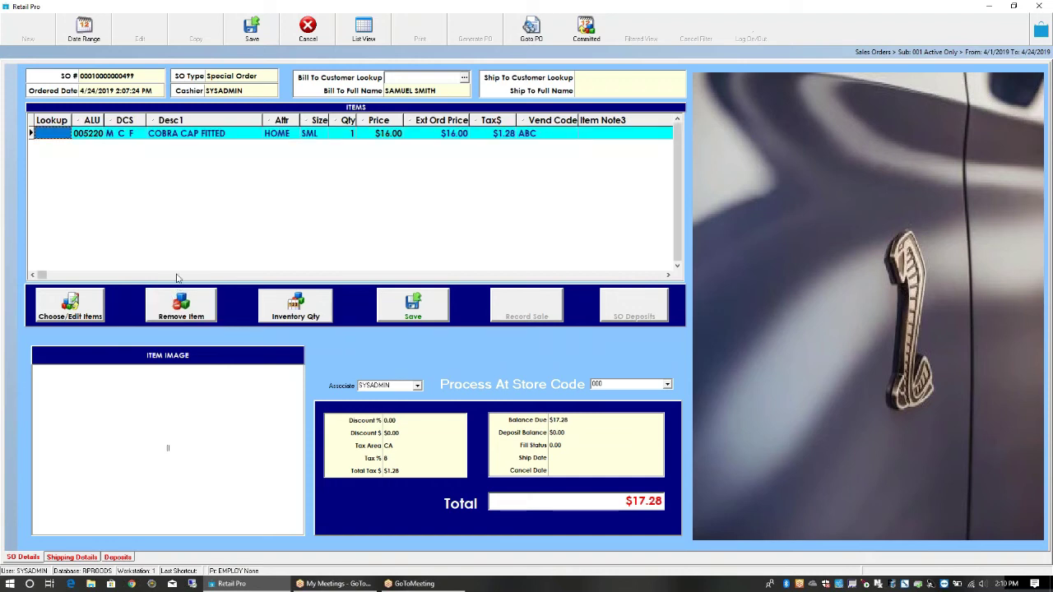
- Look up *BLIZZ*, add the BLIZZARD RUSTLER 10 in BLUE 165, ALU 003568, and set its price to $500
key("Down")
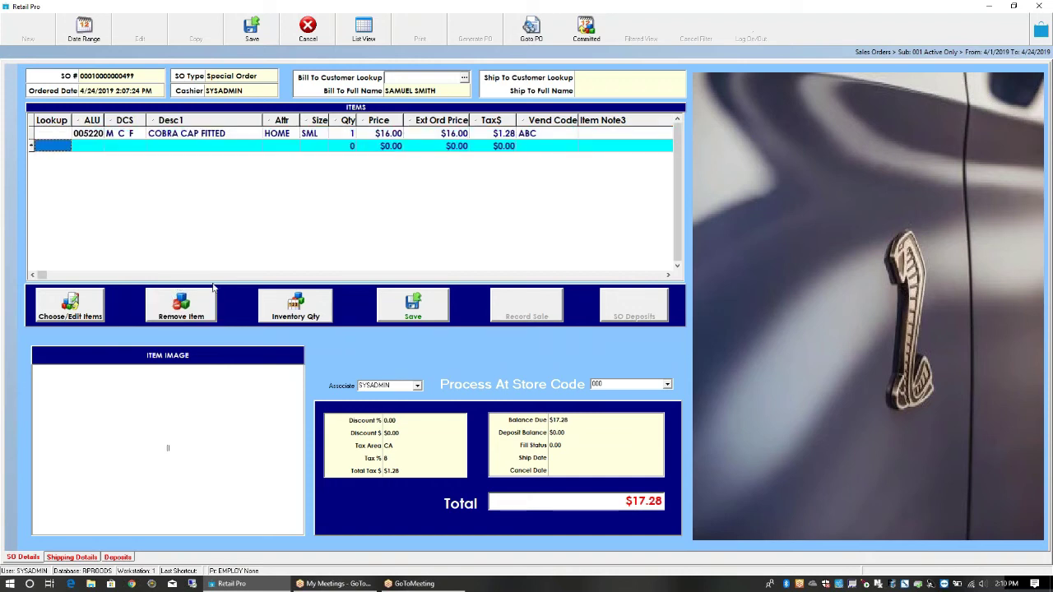
type("*BLIZZ*")
key("Return")
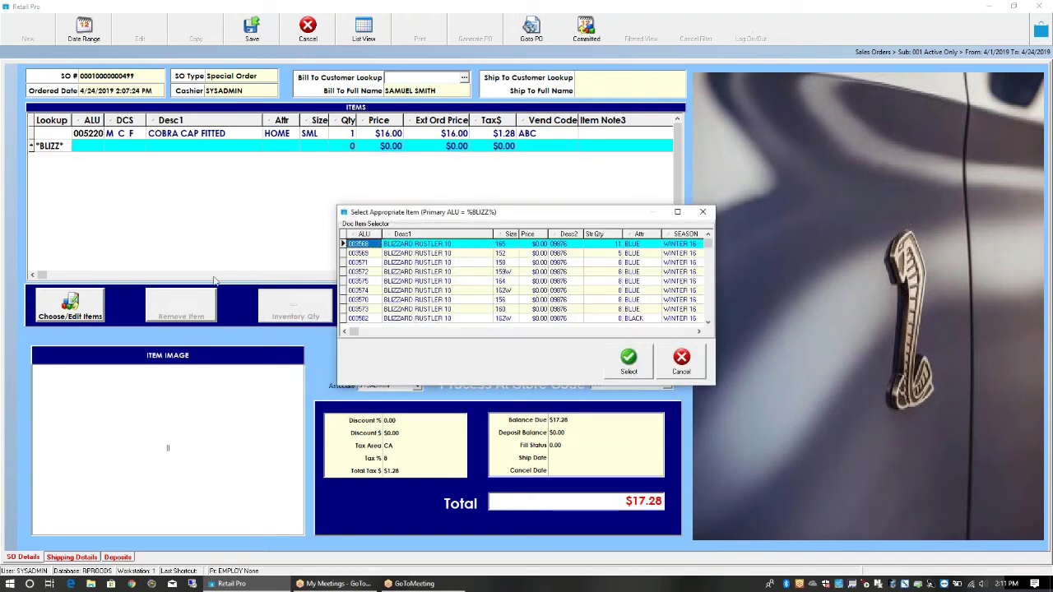
left_click(628, 362)
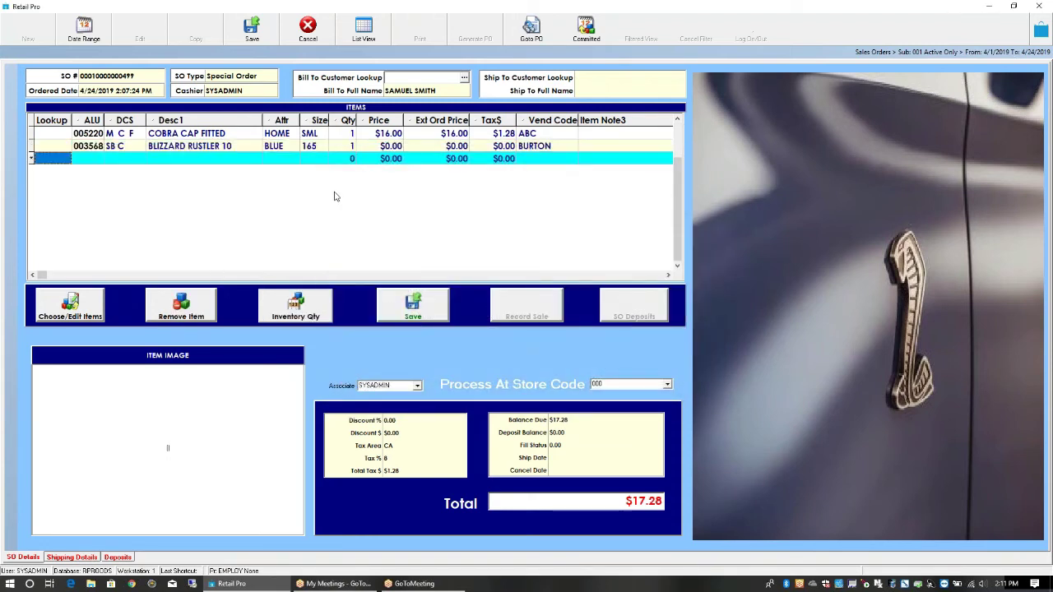
left_click(382, 149)
type("500")
key("Tab")
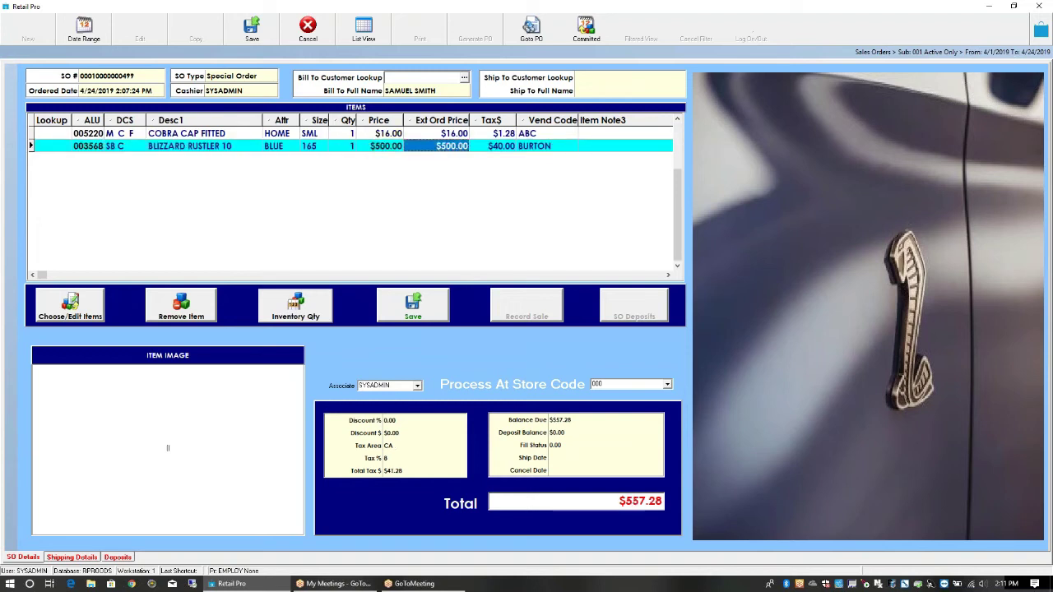
left_click(388, 136)
left_click(397, 152)
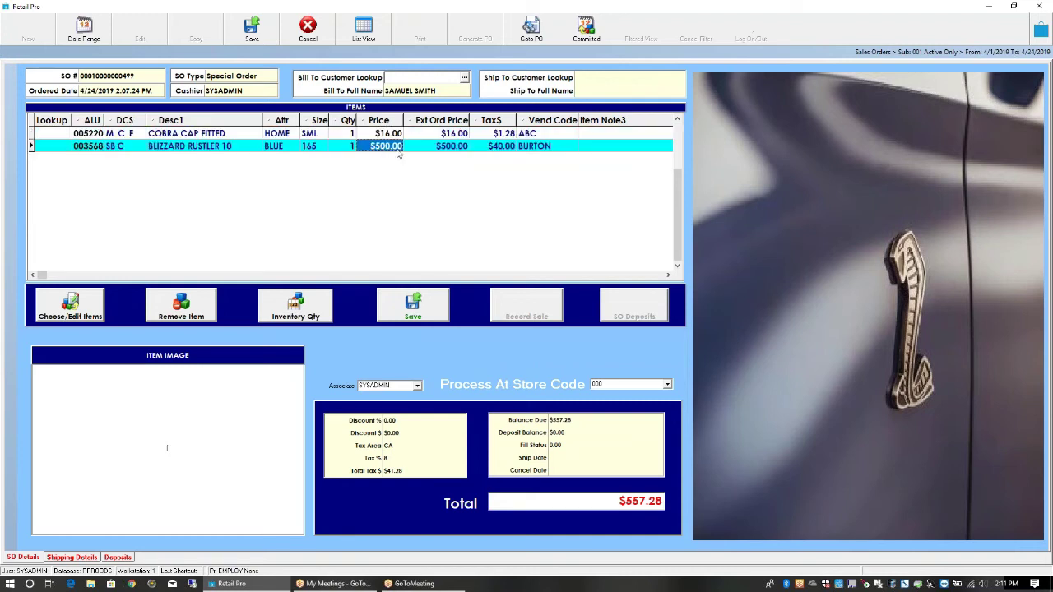
- Look up *COBRA* and add the red KEYCHAIN WITH COBRA, ALU 003545, to the special order
key("Down")
type("*")
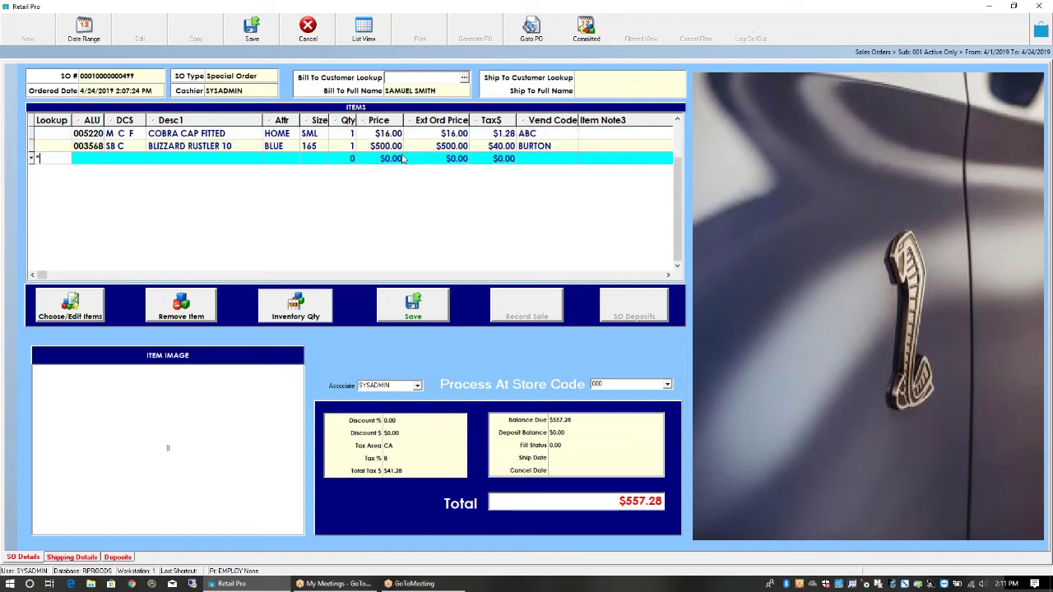
type("COBRA*")
key("Return")
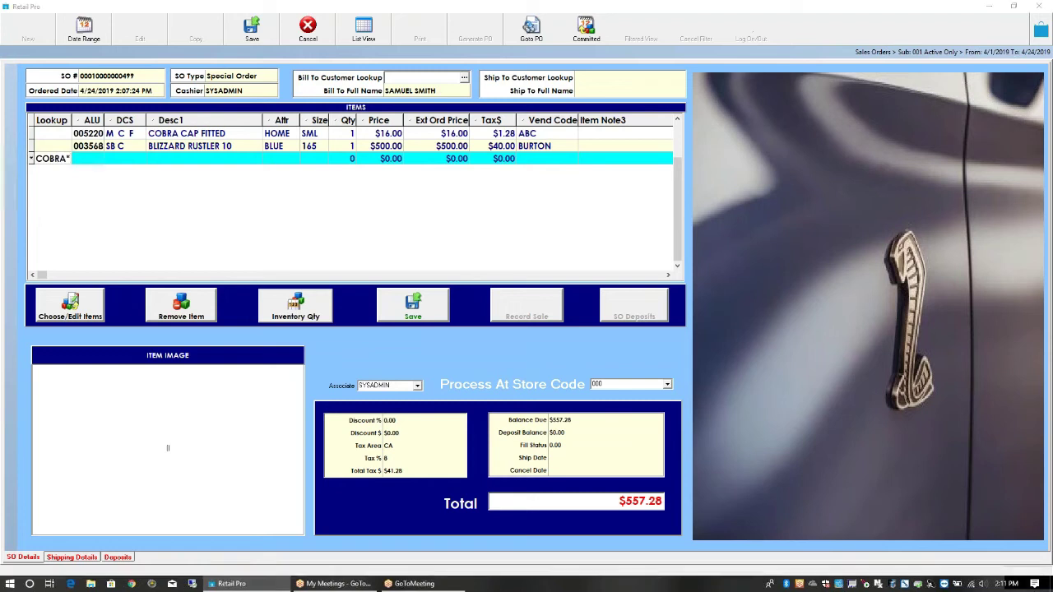
key("Down")
key("Down")
key("Down")
key("Down")
key("Down")
key("Down")
key("Down")
key("Down")
key("Down")
key("Down")
key("Down")
key("Down")
key("Down")
key("Down")
key("Down")
key("Down")
key("Down")
key("Down")
key("Down")
key("Down")
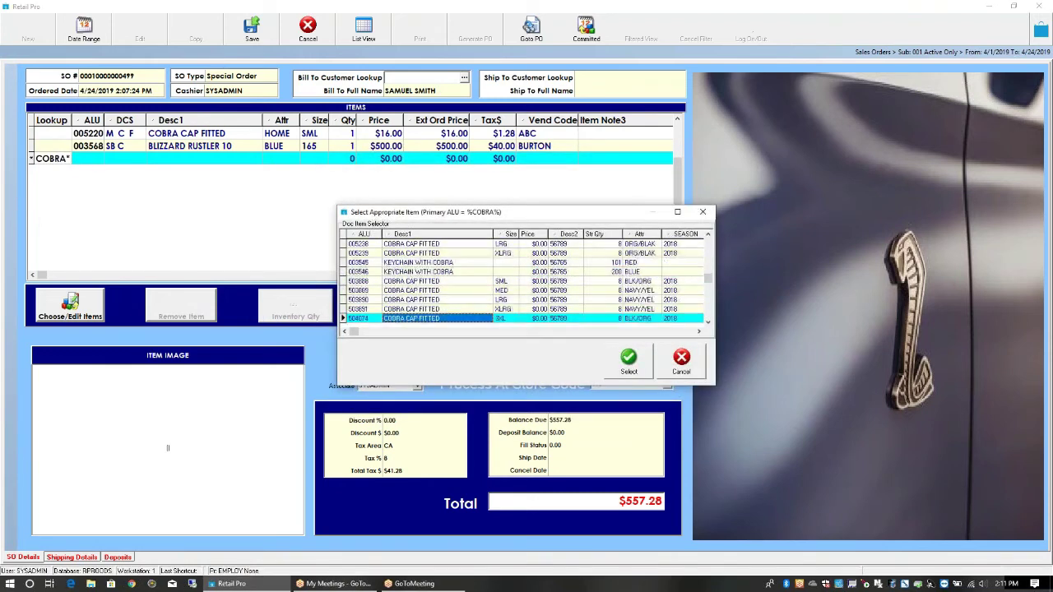
key("Up")
key("Up")
key("Up")
key("Up")
key("Up")
key("Up")
key("Up")
key("Up")
key("Up")
key("Up")
key("Up")
key("Up")
key("Up")
key("Up")
key("Up")
key("Up")
key("Up")
key("Up")
key("Up")
key("Up")
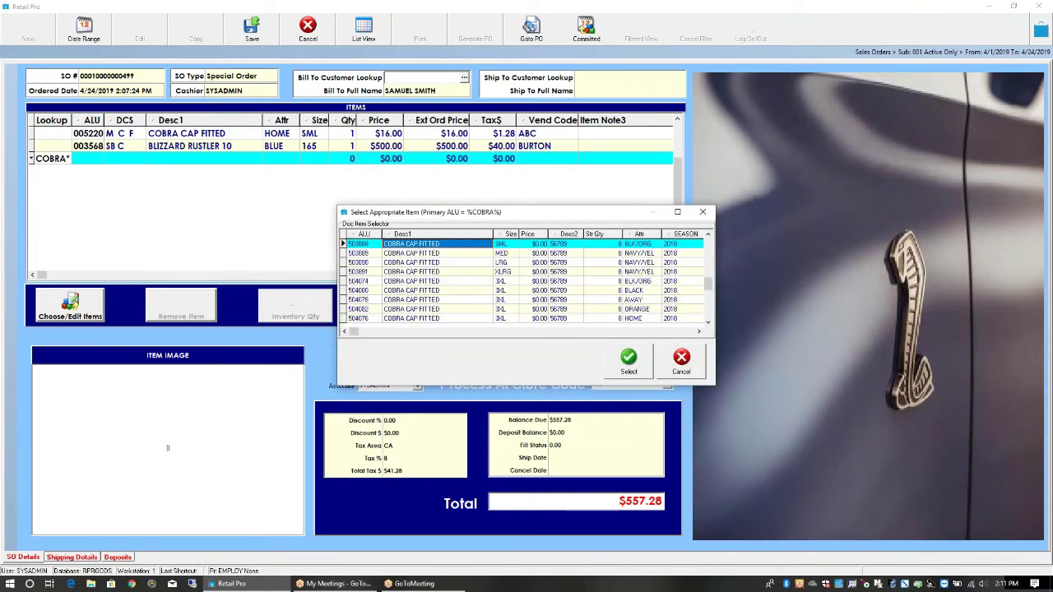
left_click(518, 309)
left_click(628, 362)
- Set the price of the KEYCHAIN WITH COBRA to $6 and save the special order
left_click(124, 134)
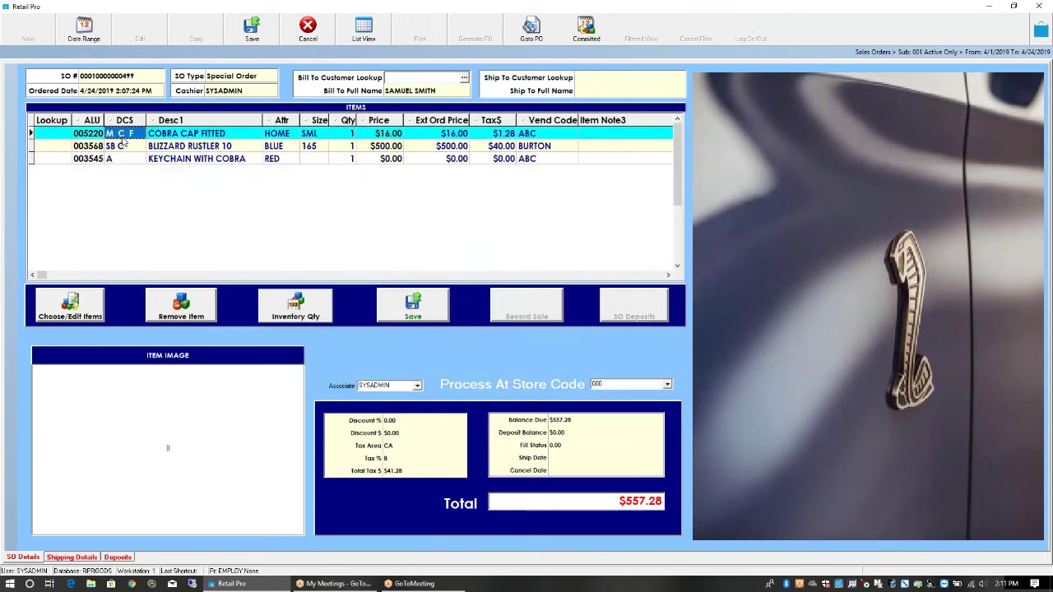
left_click(368, 160)
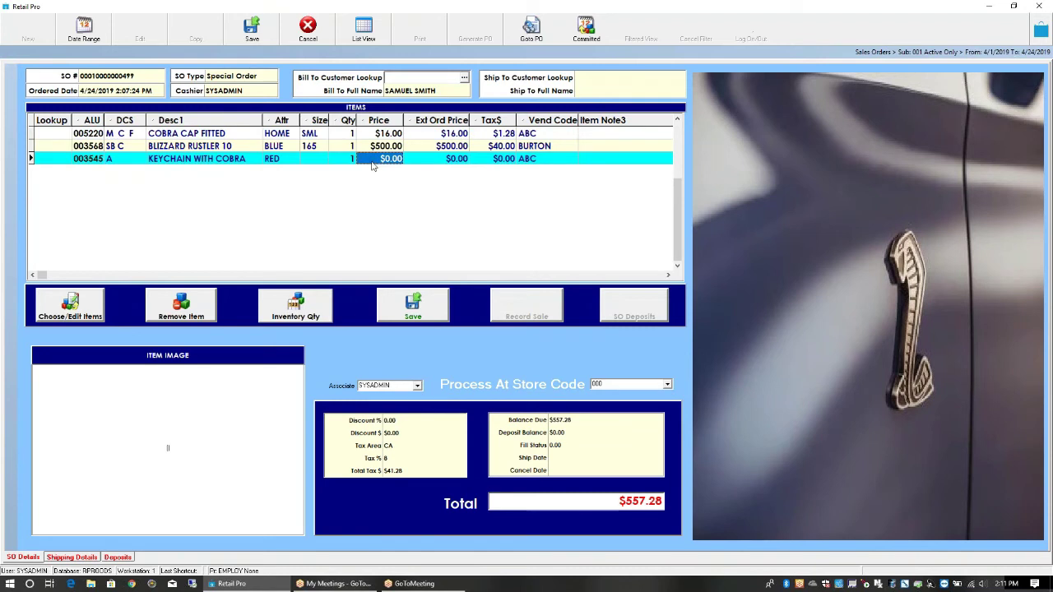
type("6")
left_click(393, 148)
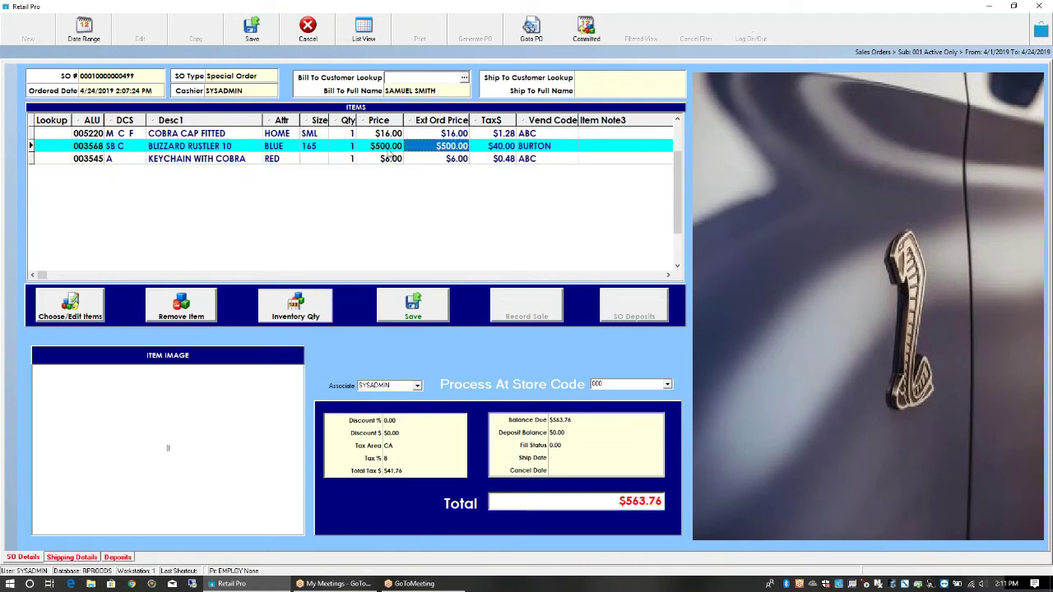
left_click(387, 136)
left_click(252, 32)
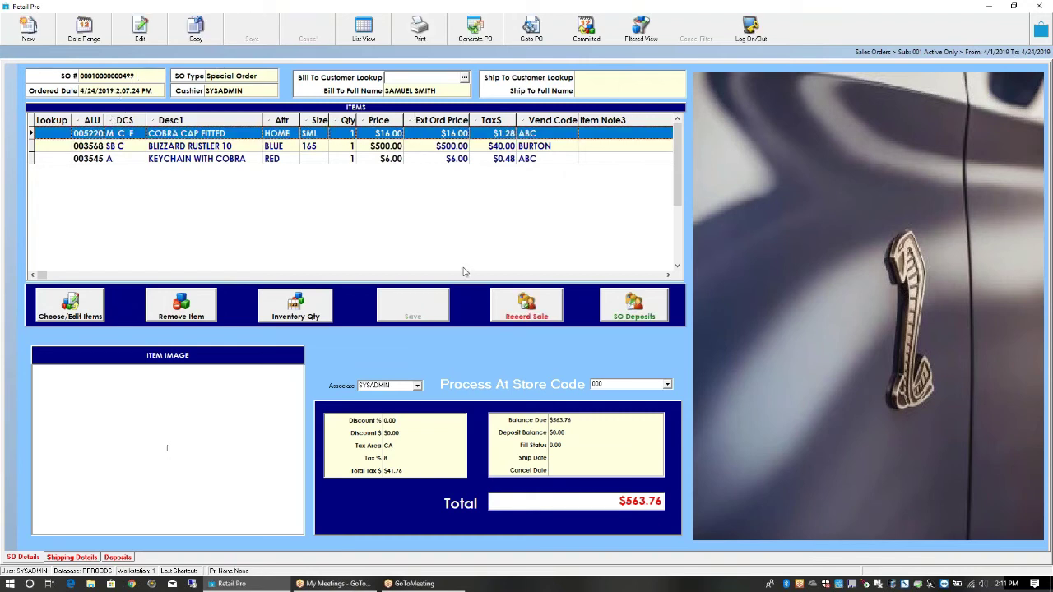
- Leave the sales order for the home screen and open a new receipt
left_click(1041, 30)
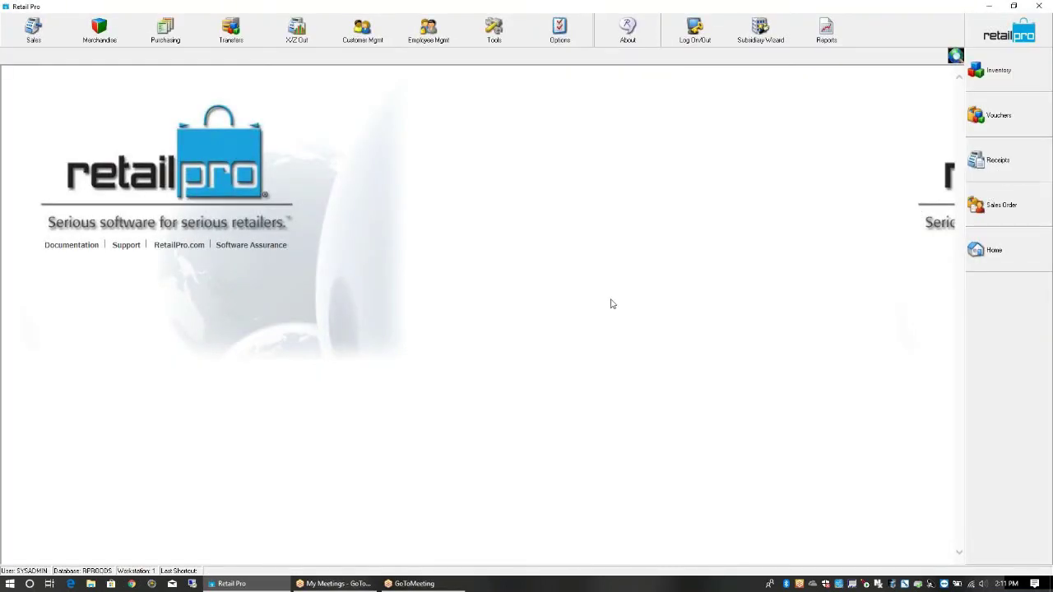
left_click(1006, 172)
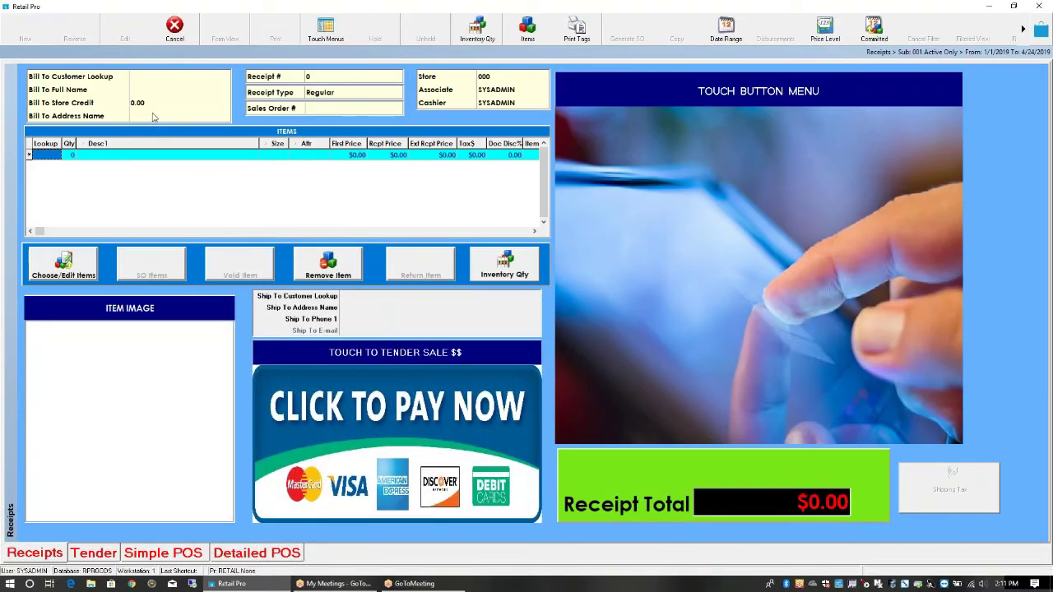
- Link the receipt to the special order by its sales order number and open its sales order item selection
left_click(322, 110)
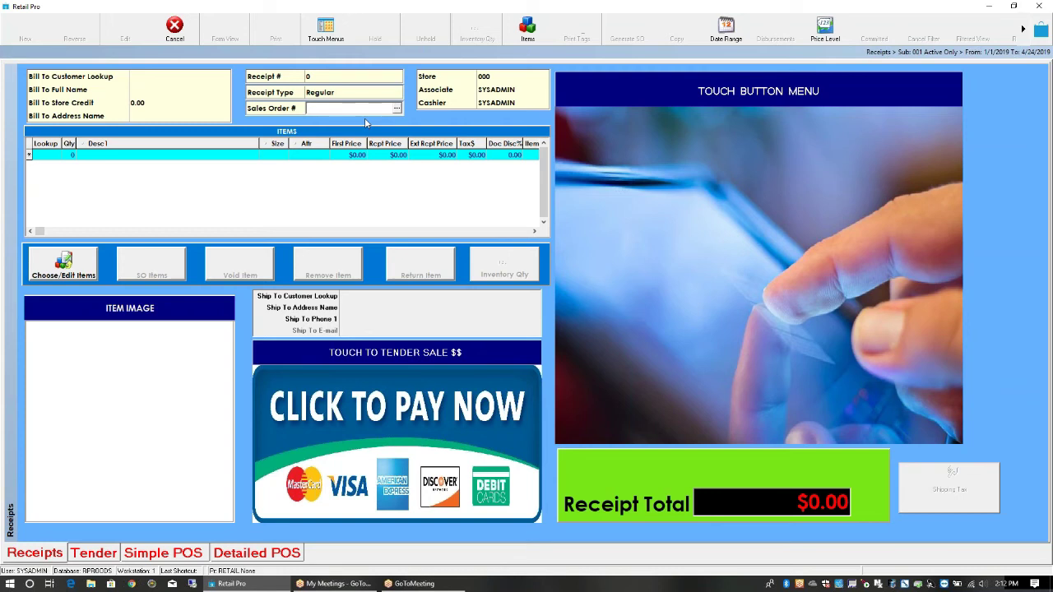
type("499")
key("Return")
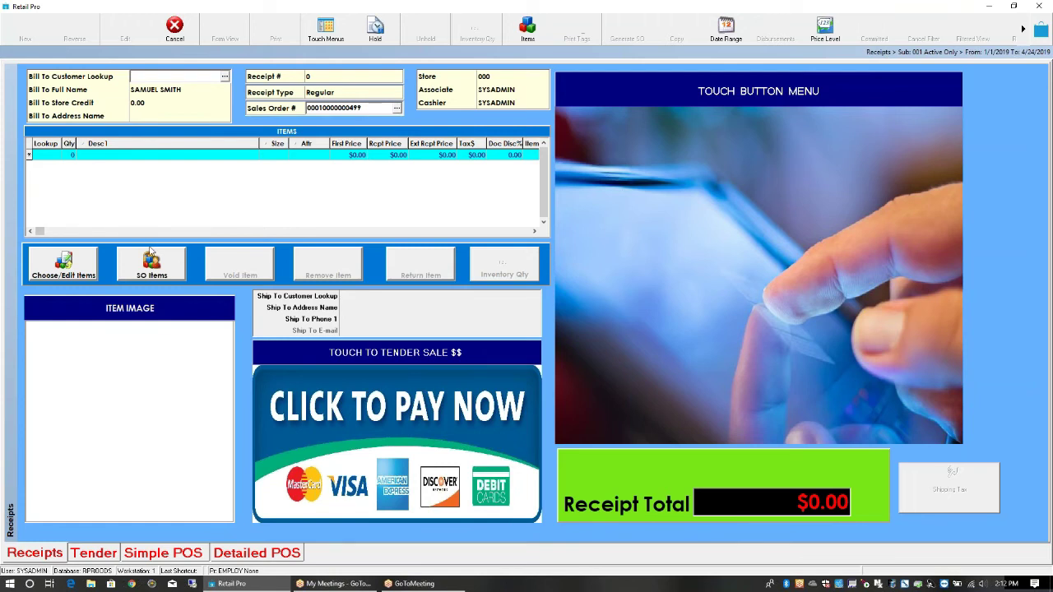
left_click(162, 272)
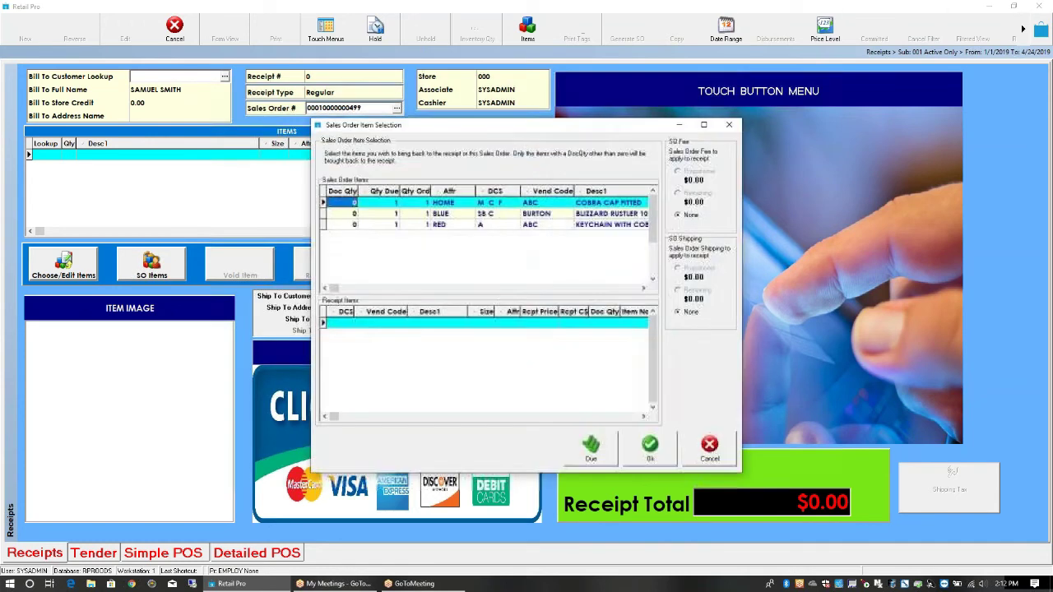
- Bring the red KEYCHAIN WITH COBRA from the sales order into the receipt with a Doc Qty of 1
left_click_drag(519, 191, 454, 191)
left_click(566, 205)
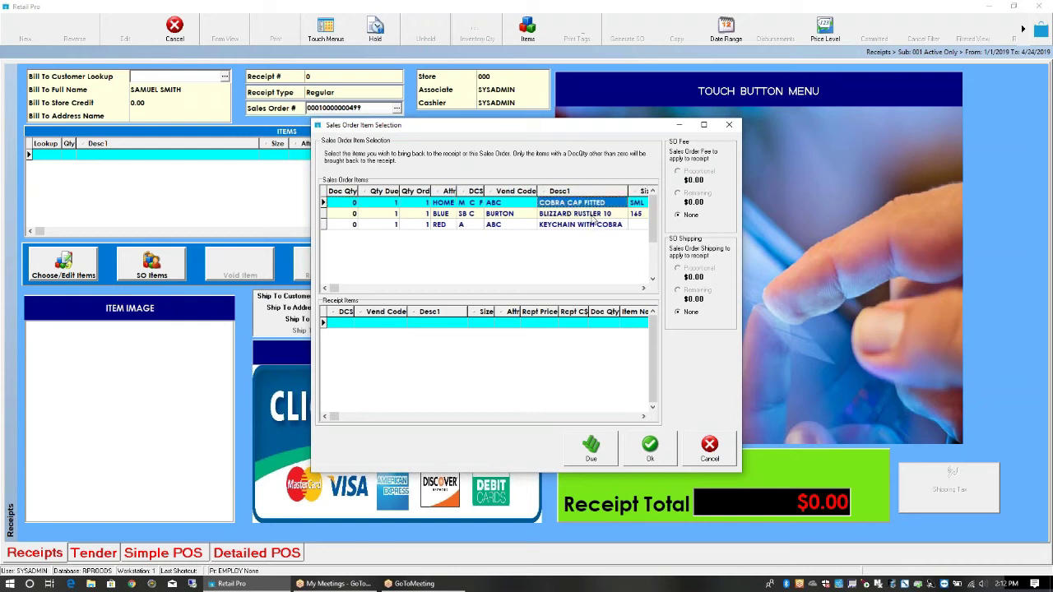
key("Down")
left_click(612, 226)
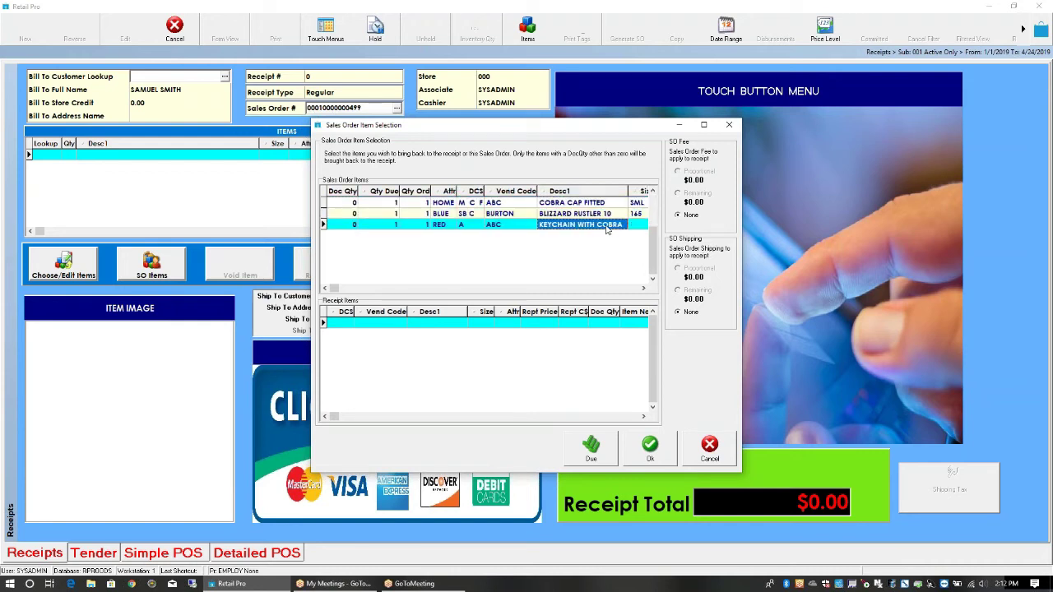
left_click(355, 227)
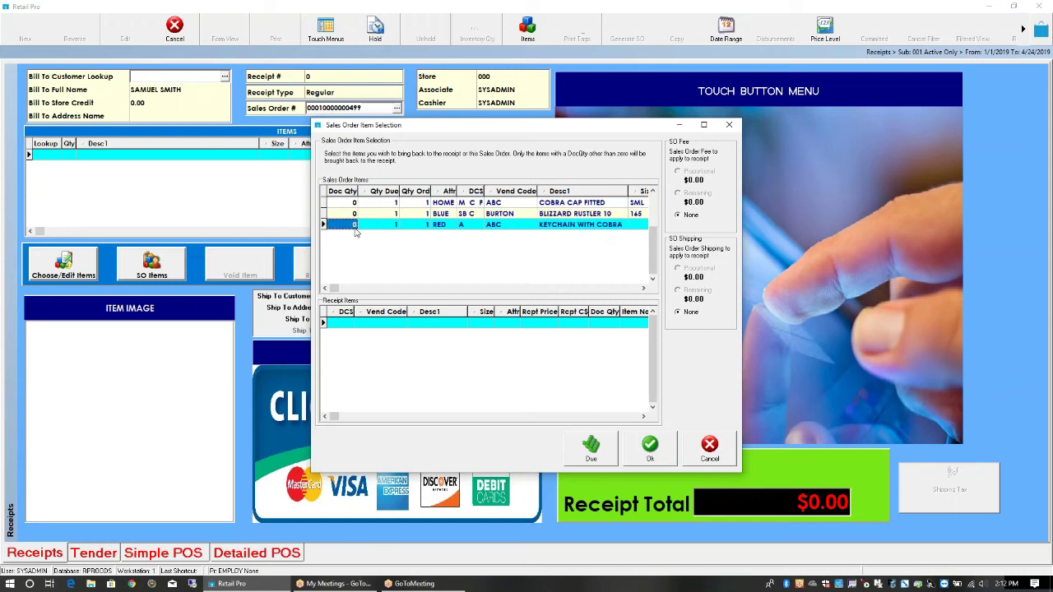
type("1")
left_click(650, 447)
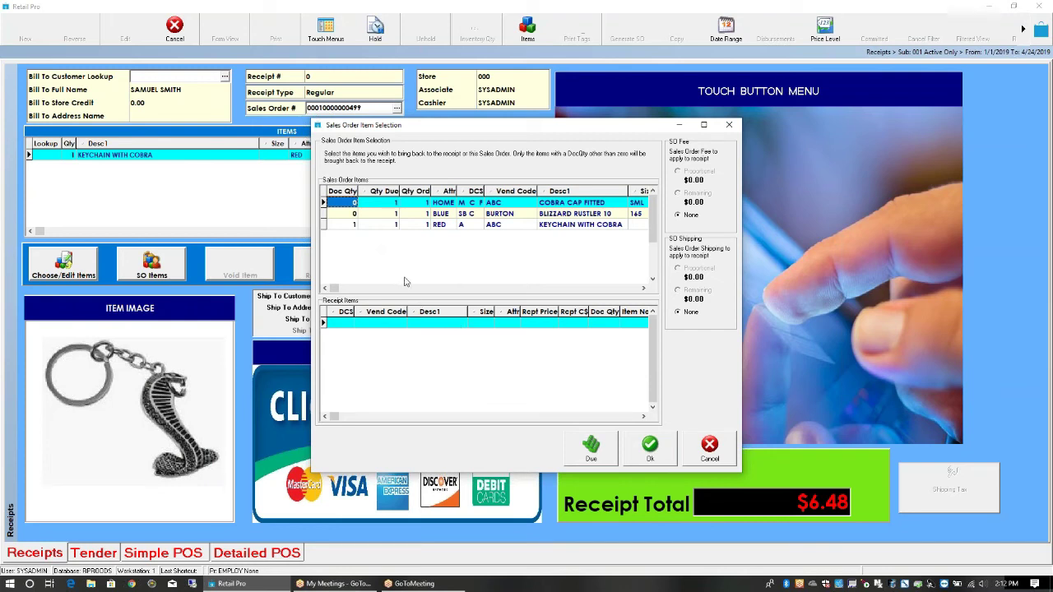
- Set the Doc Qty of the COBRA CAP FITTED to 1 and accept the sales order item selection
type("1")
key("Down")
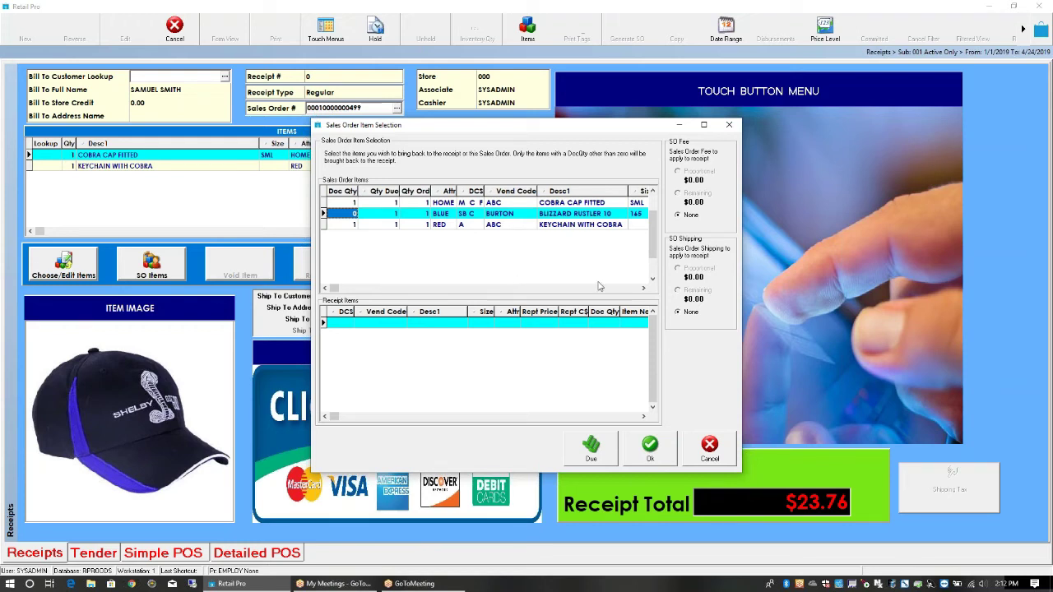
left_click(656, 454)
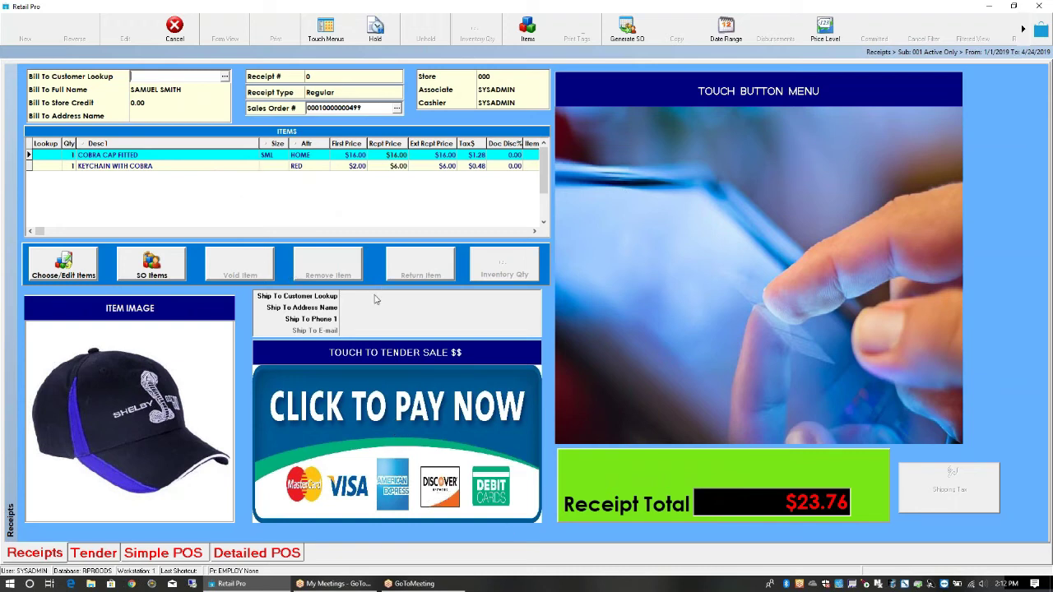
- Go to payment for the receipt and tender the full amount due in cash
left_click(383, 504)
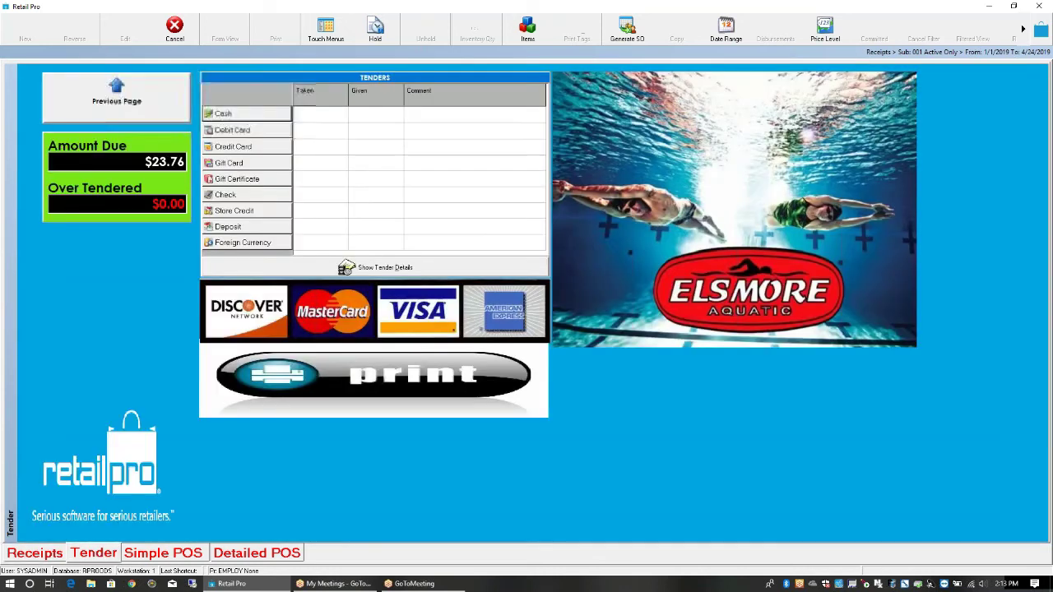
left_click(235, 117)
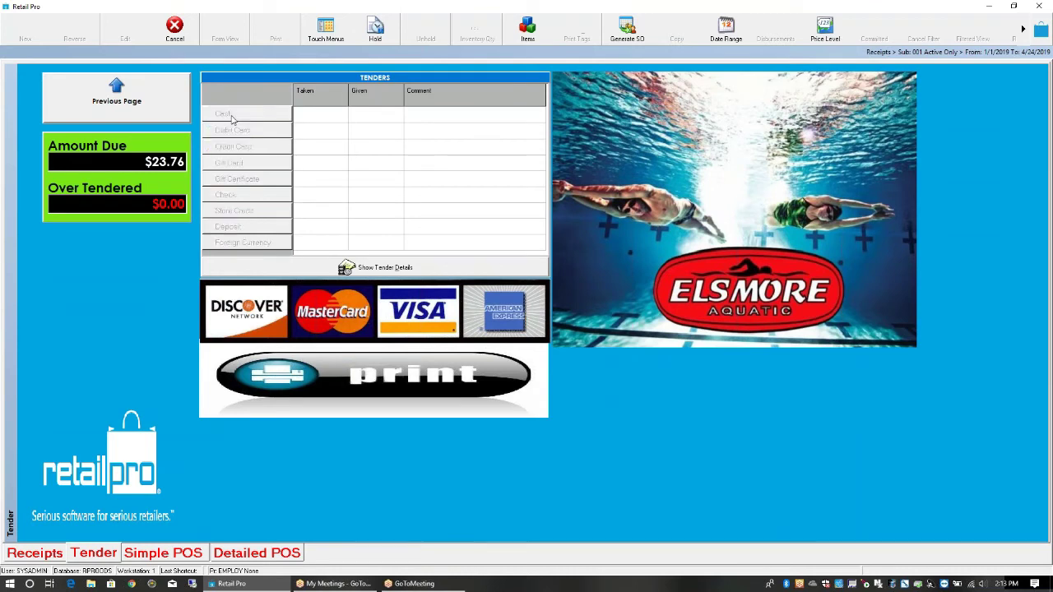
key("Return")
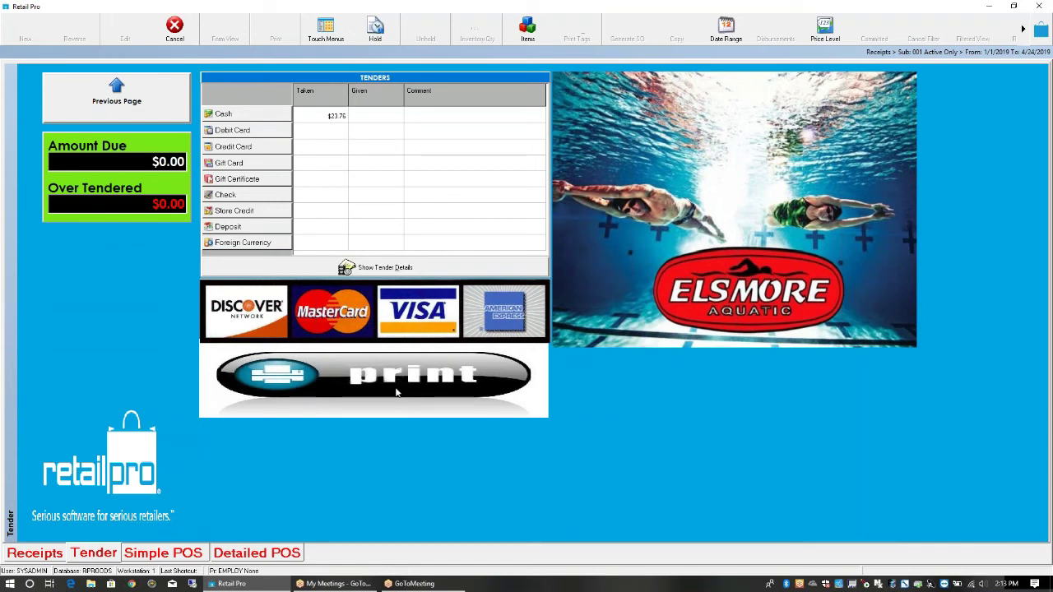
- Update the receipt and preview it with the !bowwowmeow document design
left_click(344, 368)
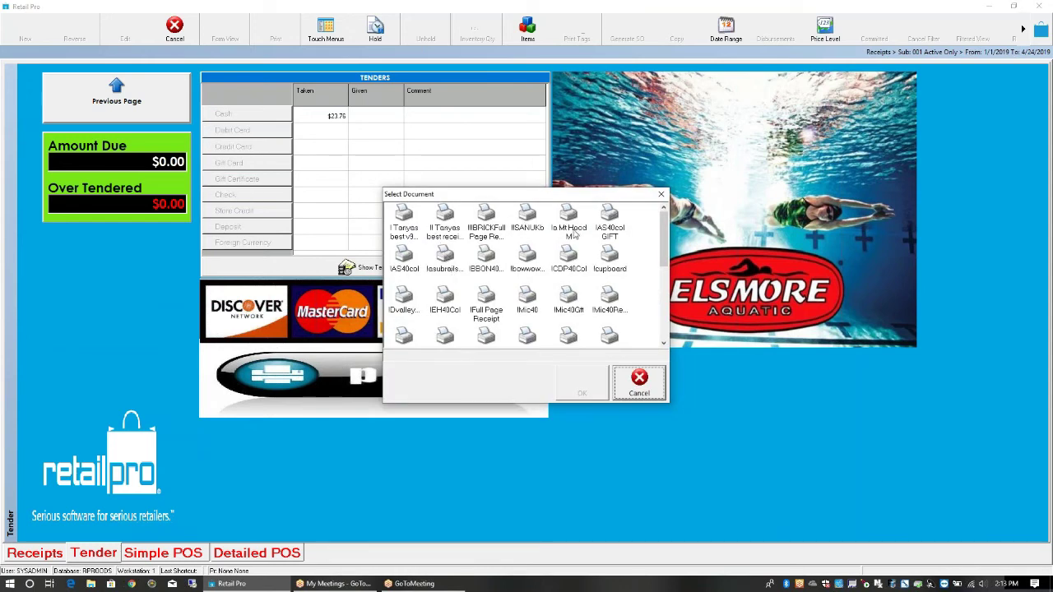
left_click(527, 262)
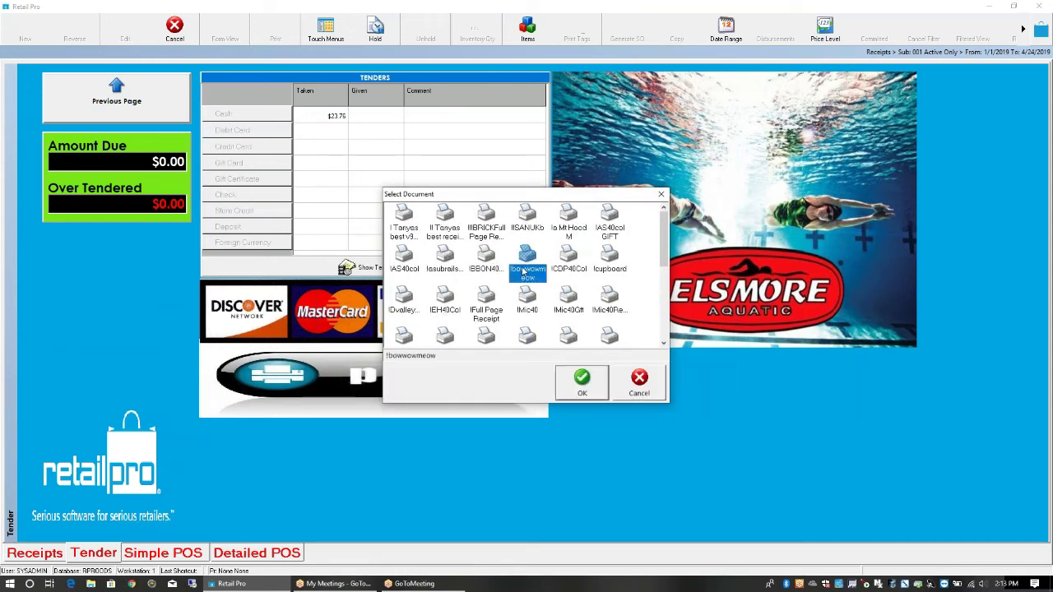
left_click(578, 386)
left_click(576, 405)
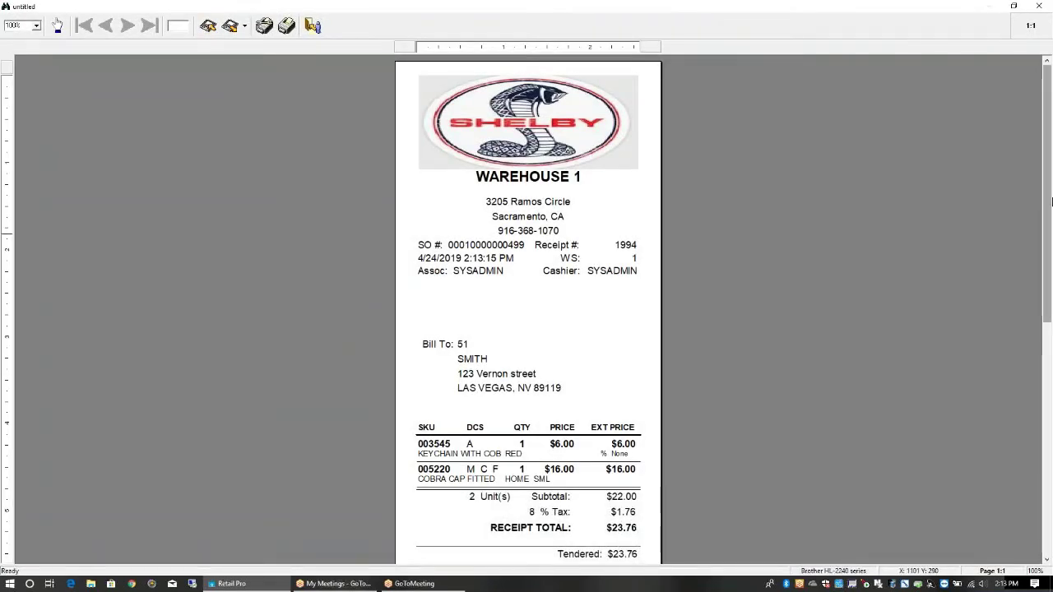
- Examine the previewed receipt from its header down to the open sales order items, return policy and barcode
left_click_drag(1051, 205, 1050, 337)
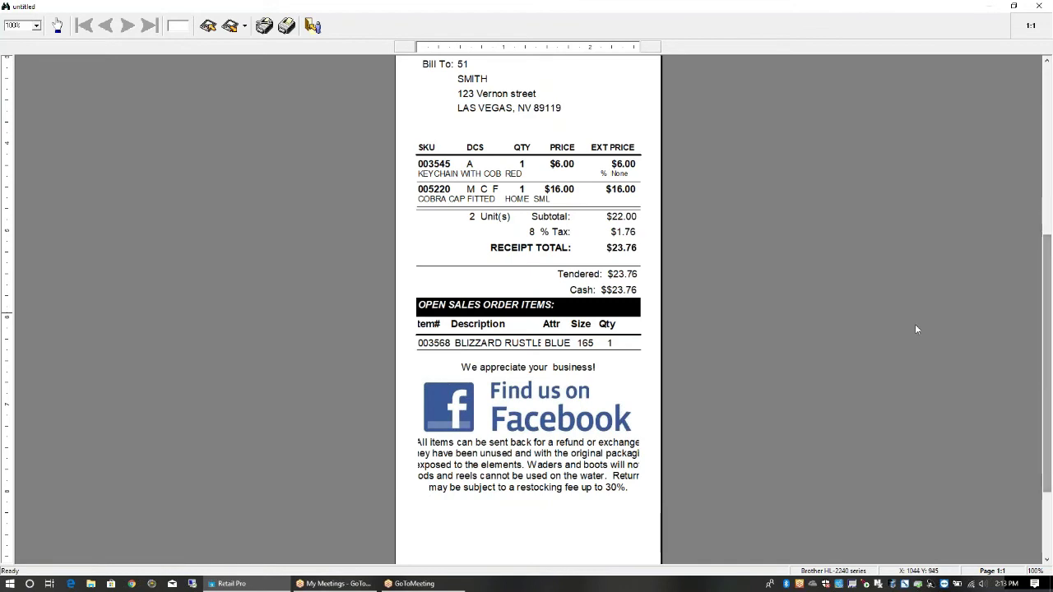
scroll(536, 494, "down", 1)
left_click_drag(1048, 353, 1048, 364)
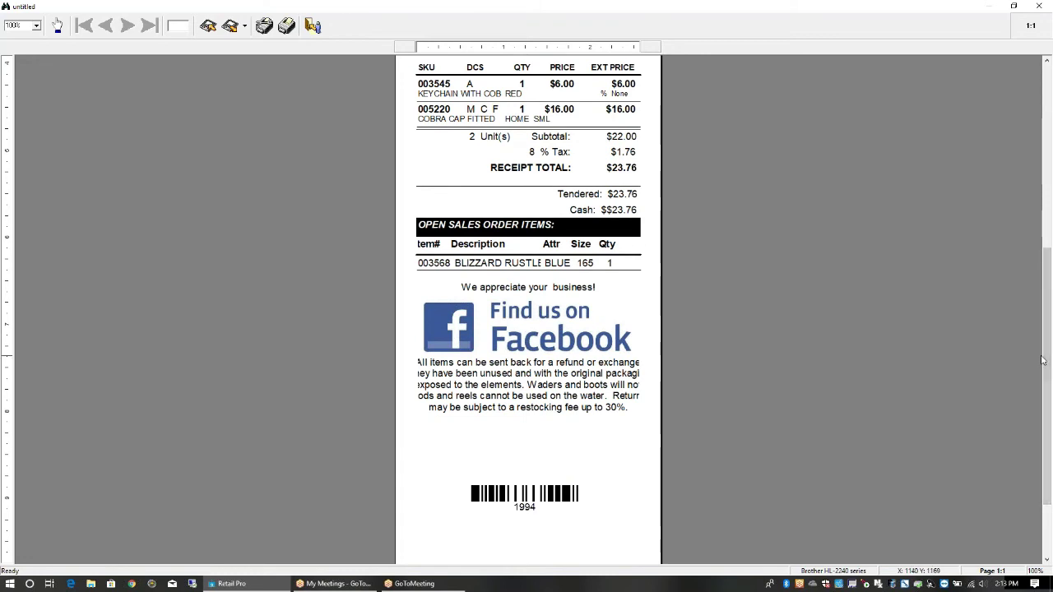
left_click_drag(1043, 359, 1052, 256)
left_click_drag(1048, 199, 1049, 393)
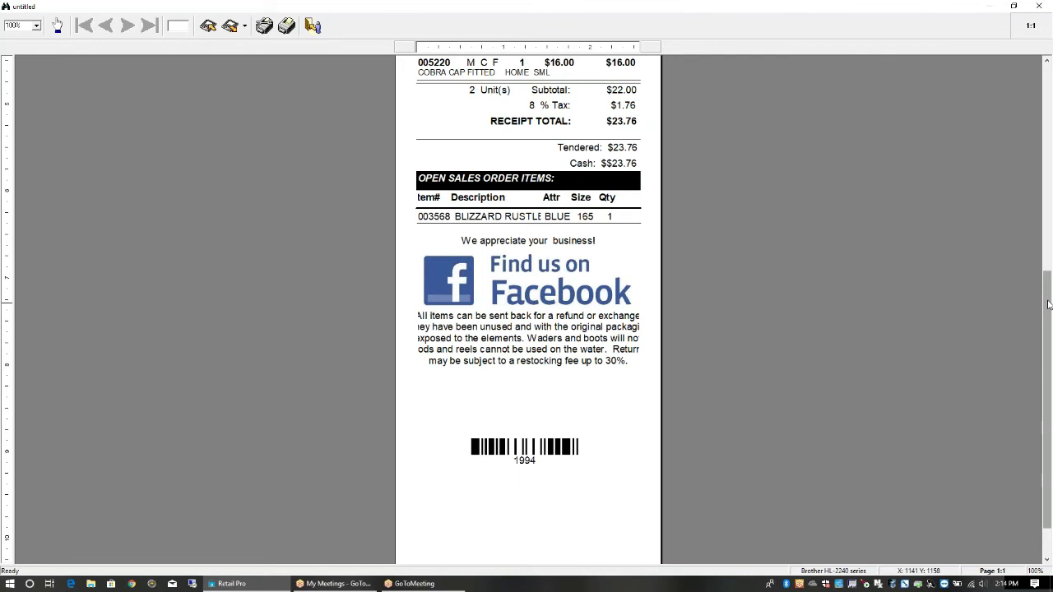
left_click_drag(1048, 304, 1048, 92)
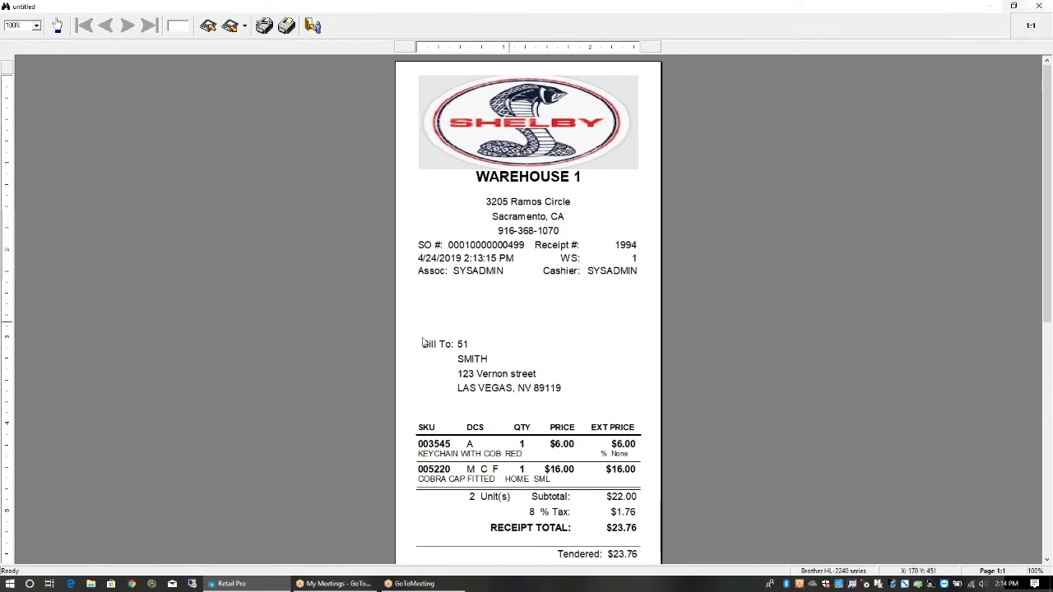
- Close the receipt preview without saving the report
left_click(71, 583)
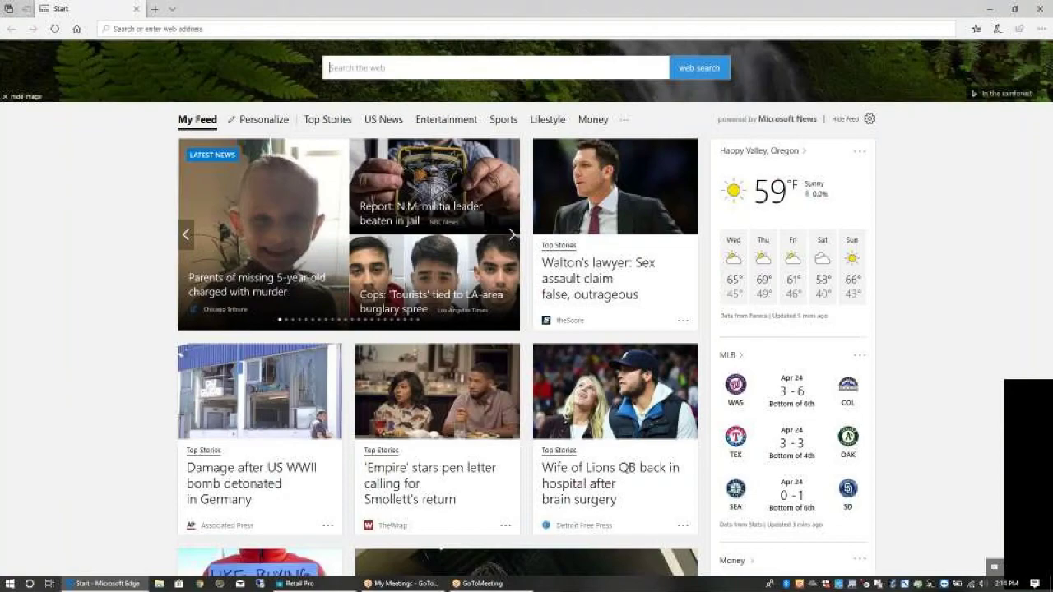
left_click(990, 8)
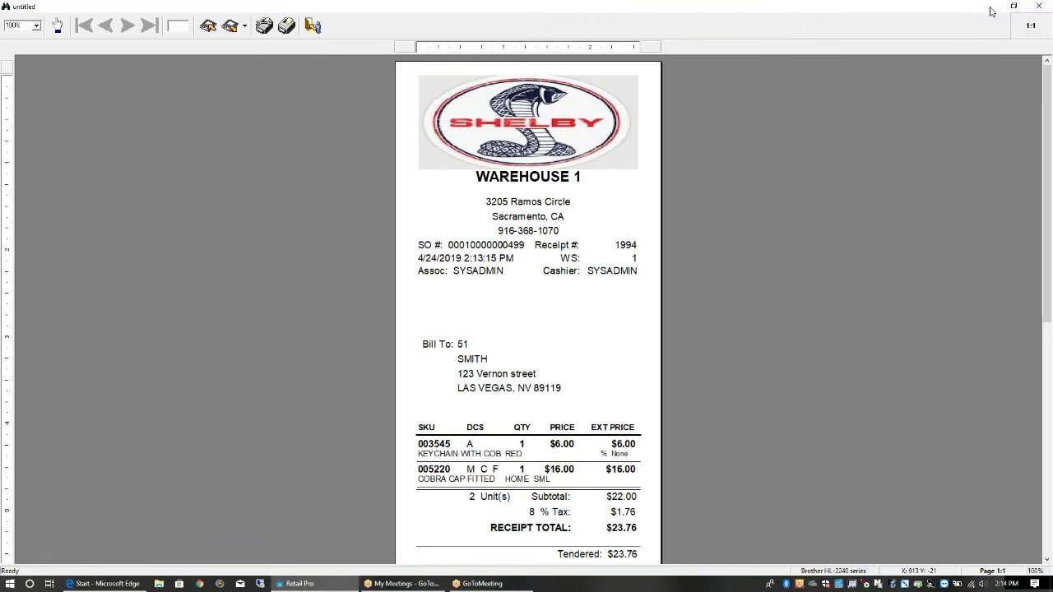
left_click(1041, 7)
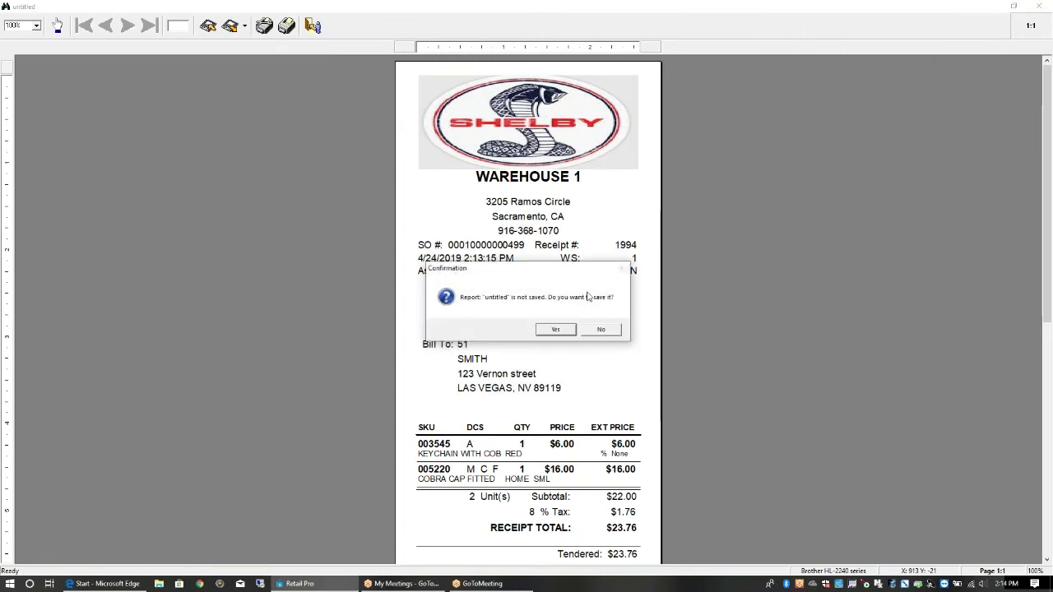
left_click(601, 330)
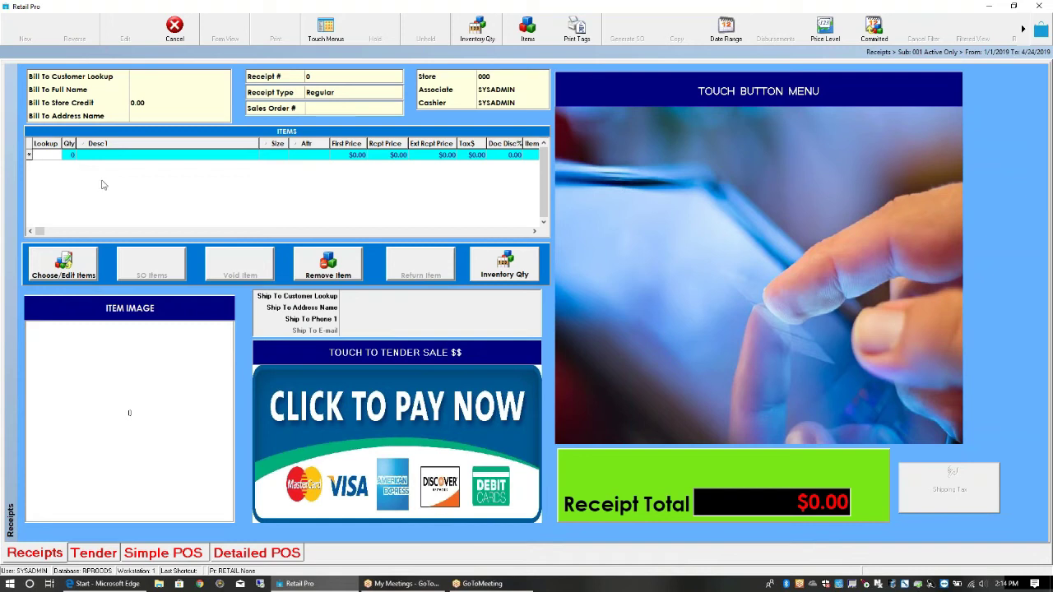
right_click(971, 381)
mouse_move(979, 385)
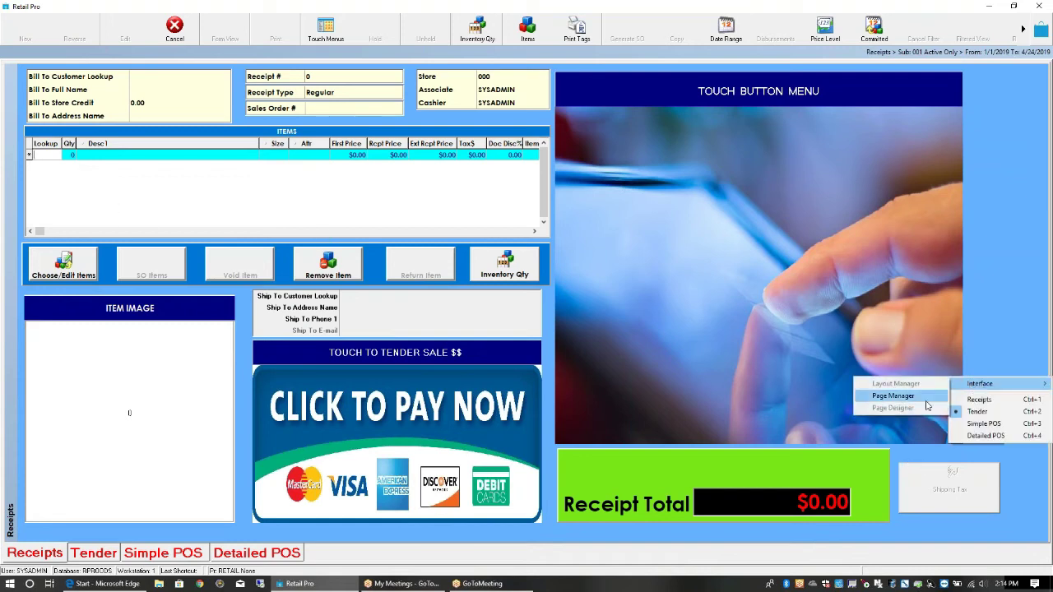
left_click(981, 346)
right_click(990, 336)
mouse_move(985, 344)
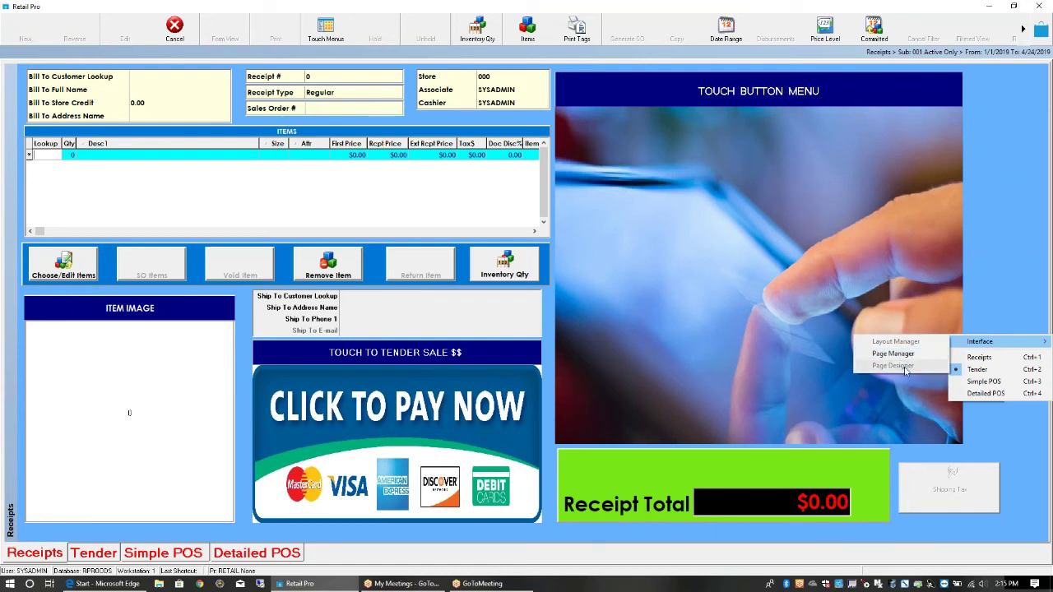
left_click(1008, 302)
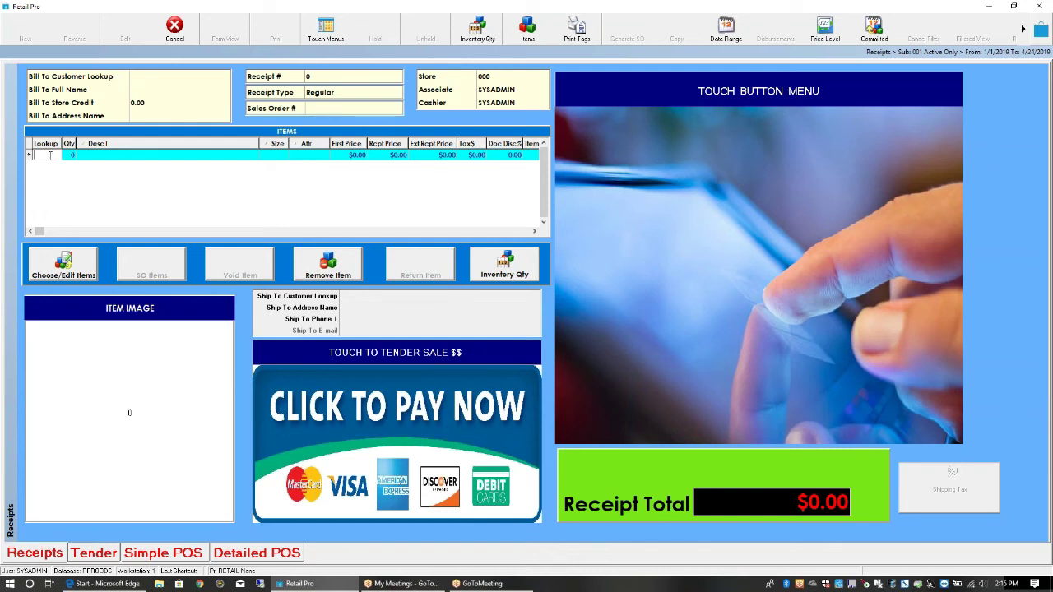
- Add the item with lookup 500 to the new receipt and select its line
type("500")
key("Return")
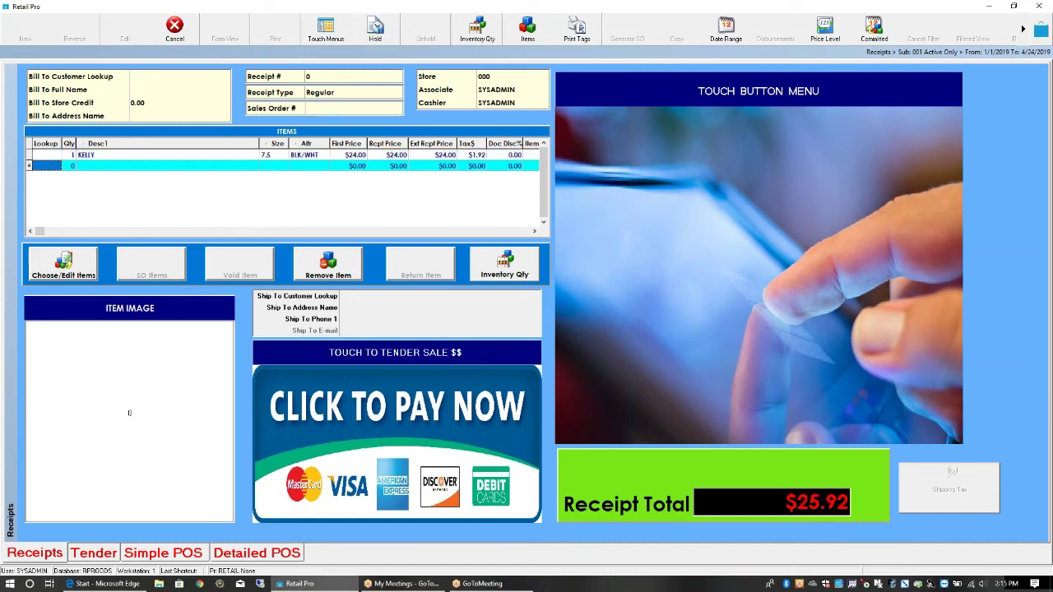
left_click(59, 158)
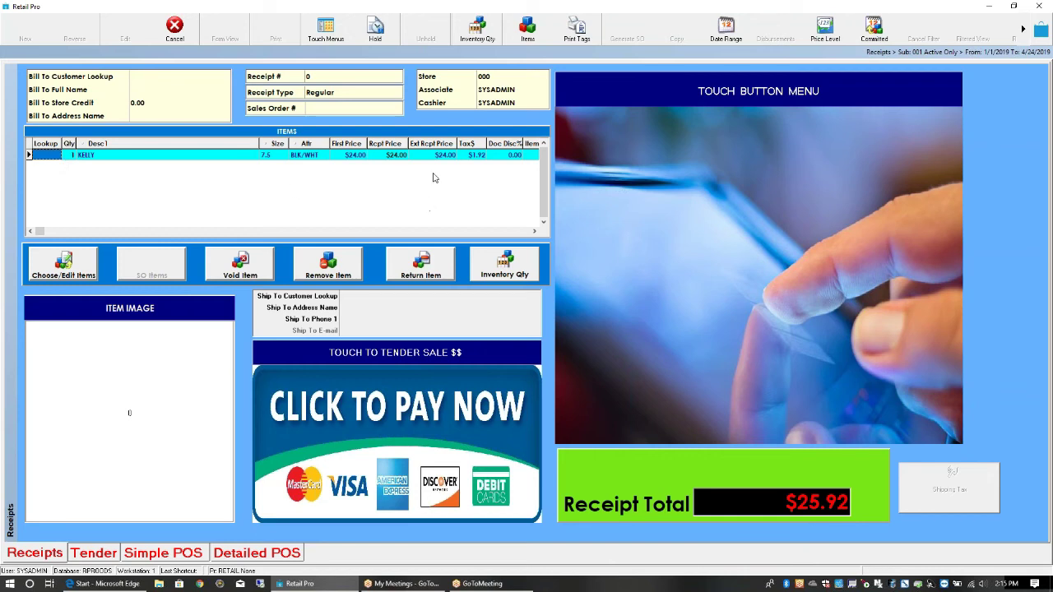
- Enter ANY INFO as Item Note1 for the KELLY item on the receipt
left_click(394, 157)
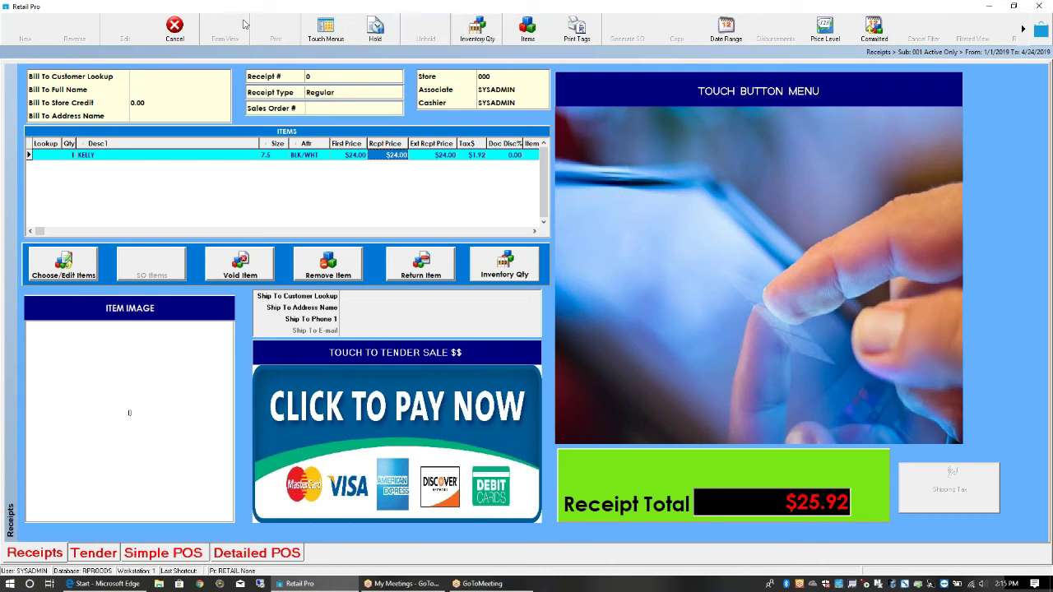
left_click(316, 156)
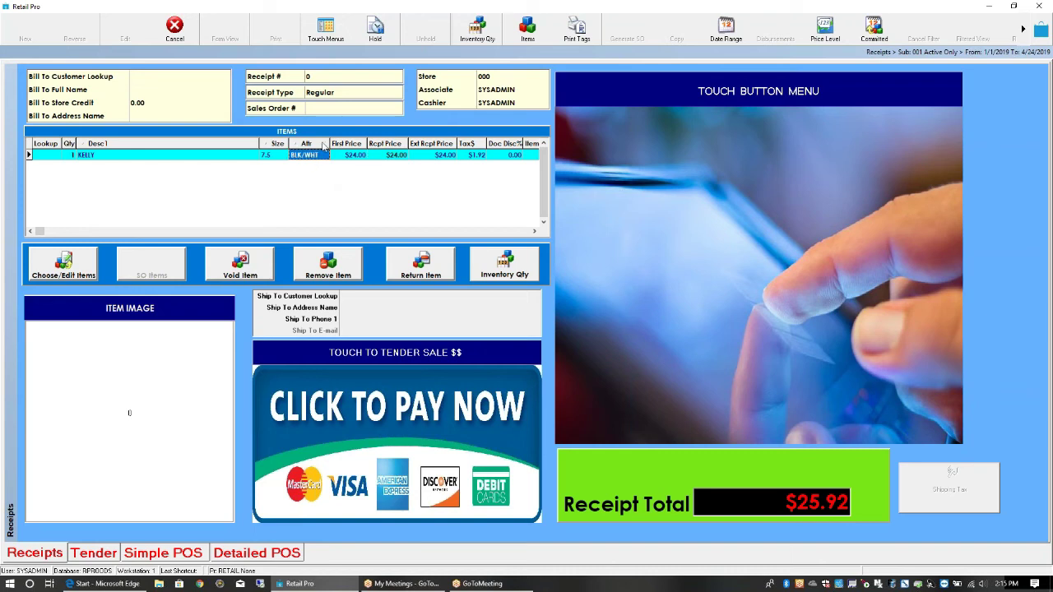
left_click(197, 157)
left_click(534, 232)
left_click(534, 232)
left_click(509, 156)
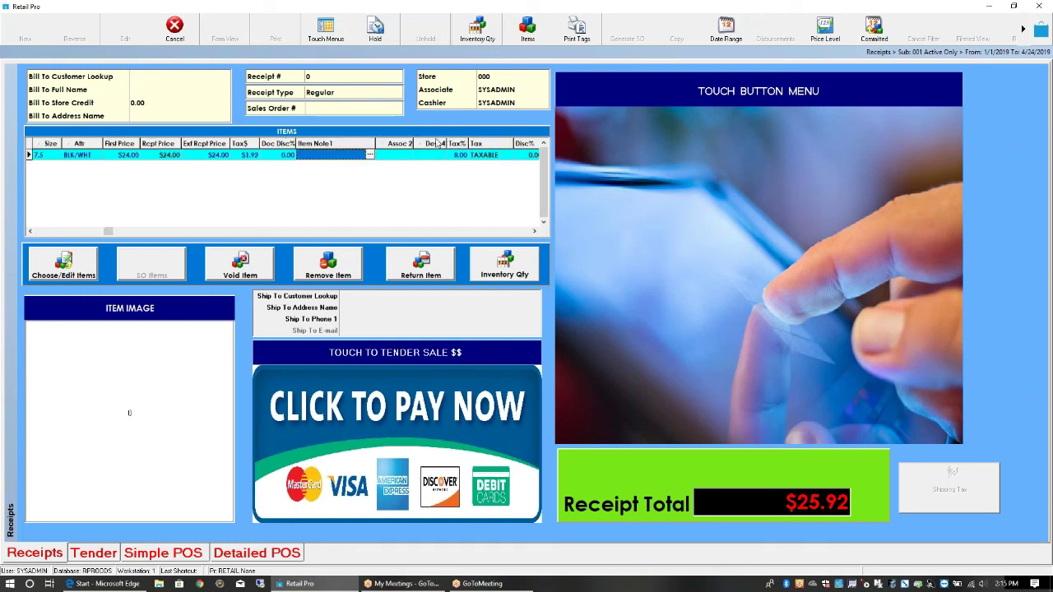
left_click(371, 156)
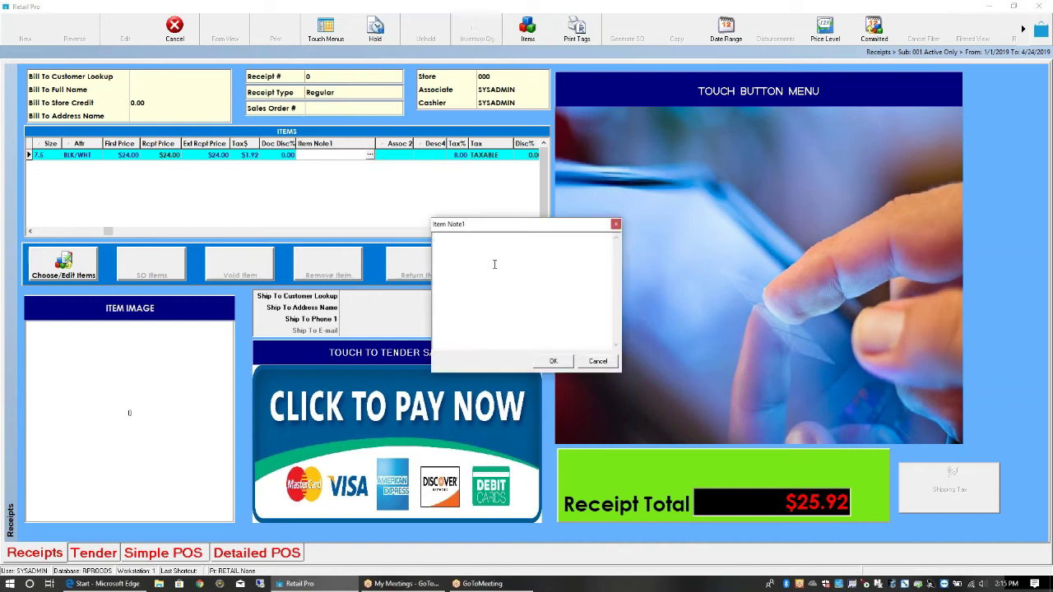
type("ANY INFO")
left_click(553, 362)
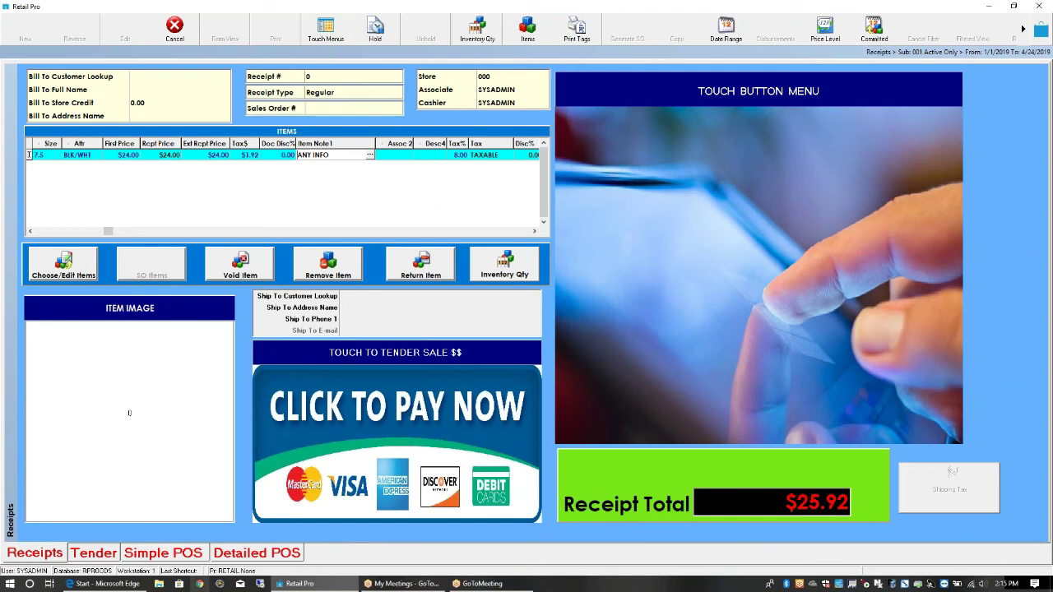
- View the current receipt in the Tender, Simple POS and Detailed POS layouts
left_click(89, 557)
left_click(163, 556)
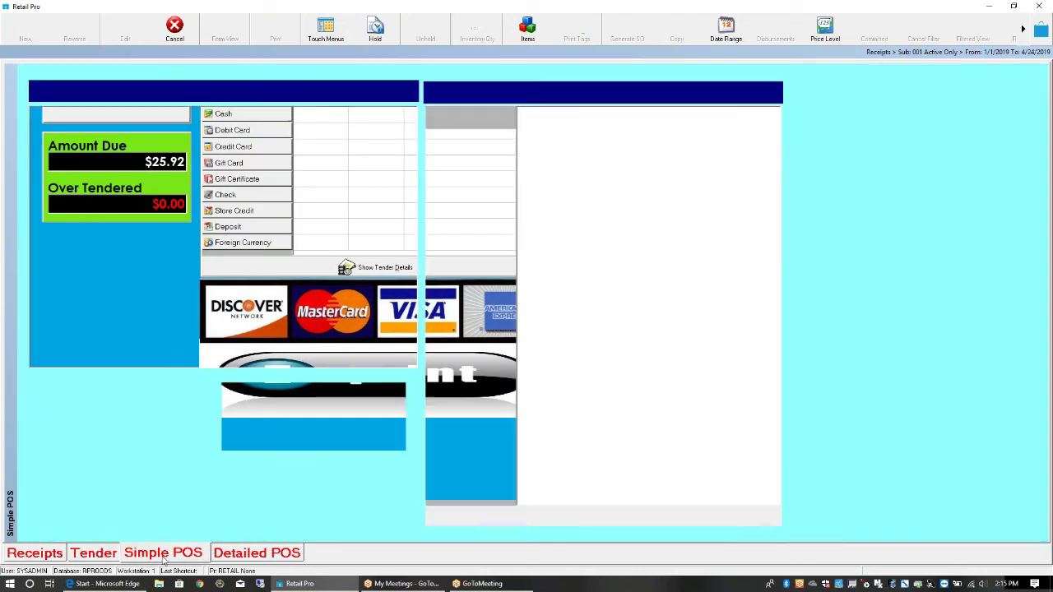
left_click(258, 553)
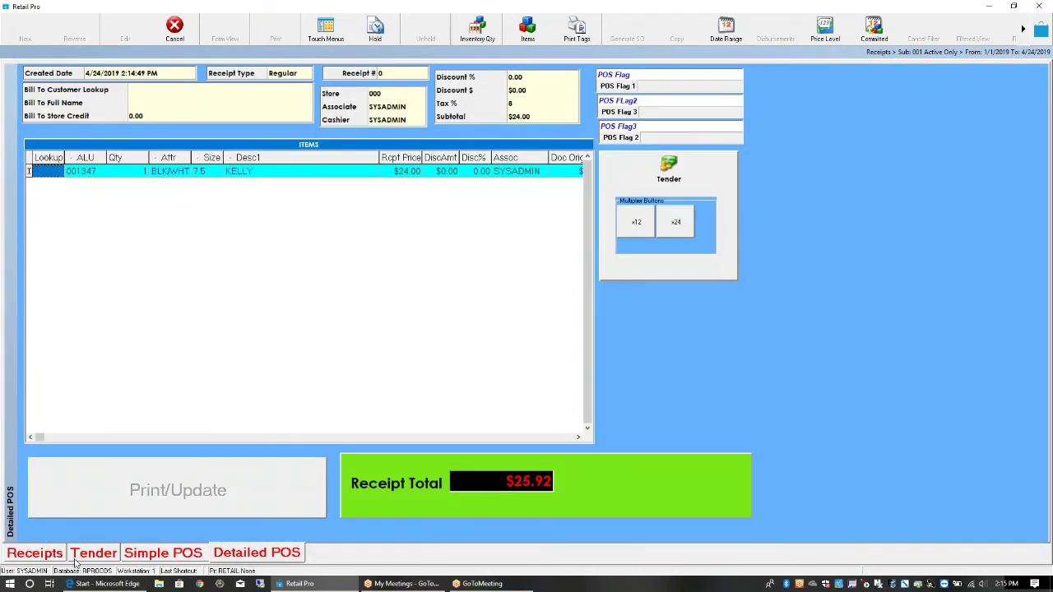
- Return to the Receipts layout, look up the ship-to customer by last name, select a match, and go through the ship-to fields
left_click(39, 556)
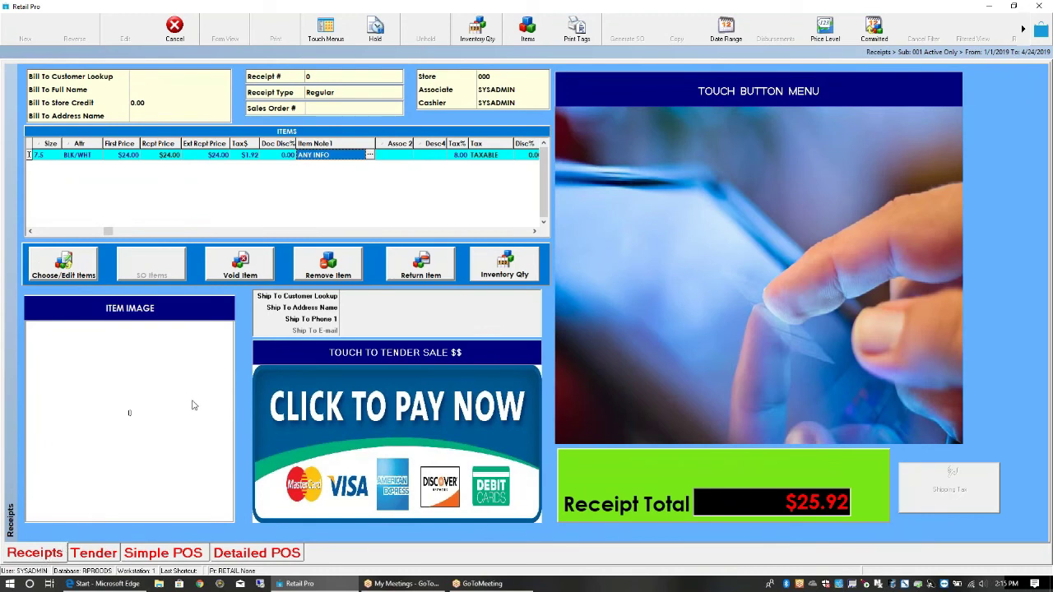
left_click(356, 309)
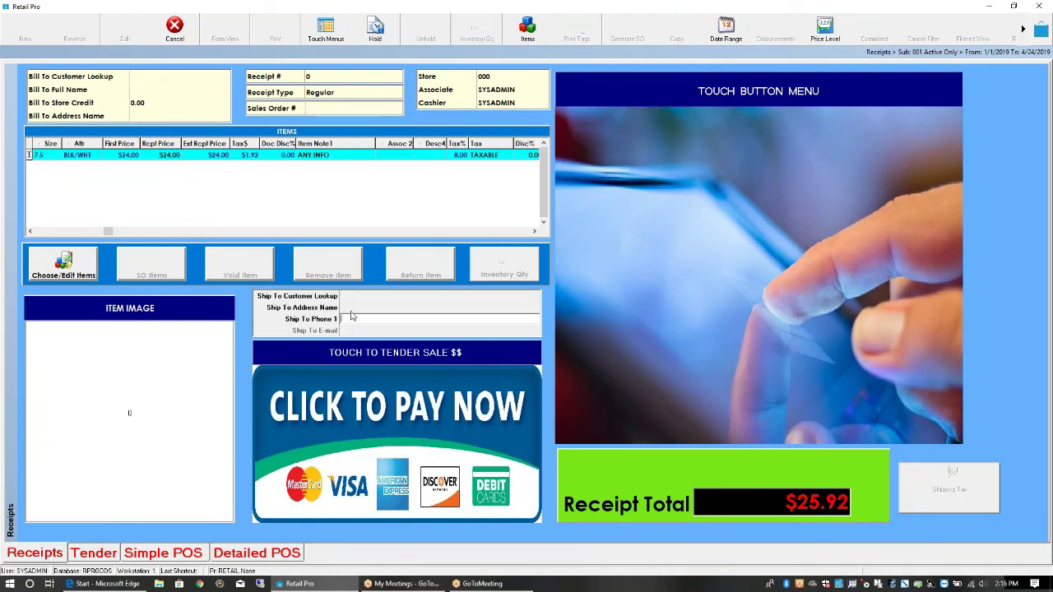
left_click(357, 297)
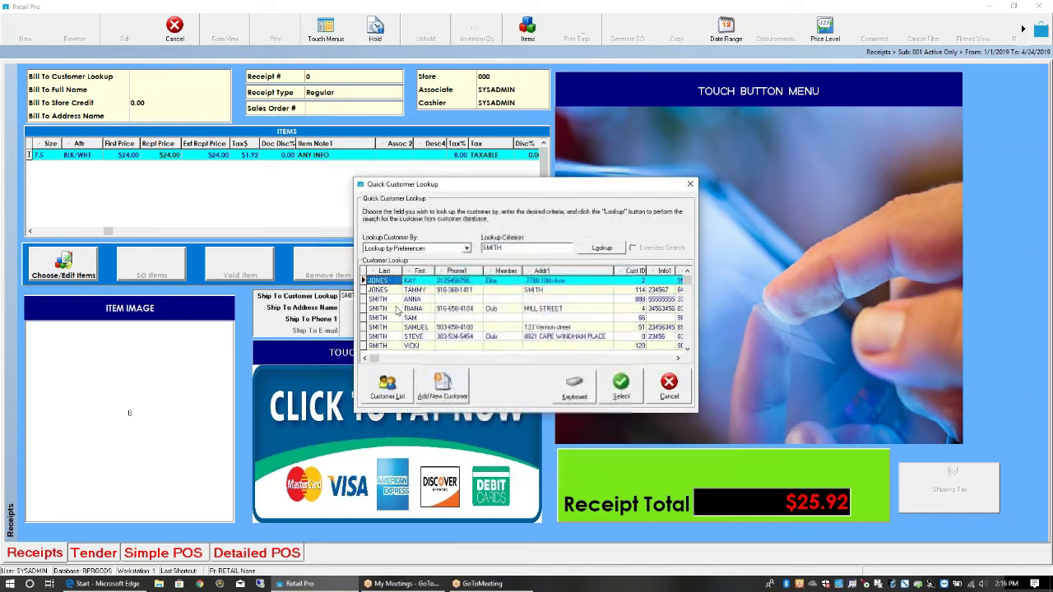
left_click(629, 397)
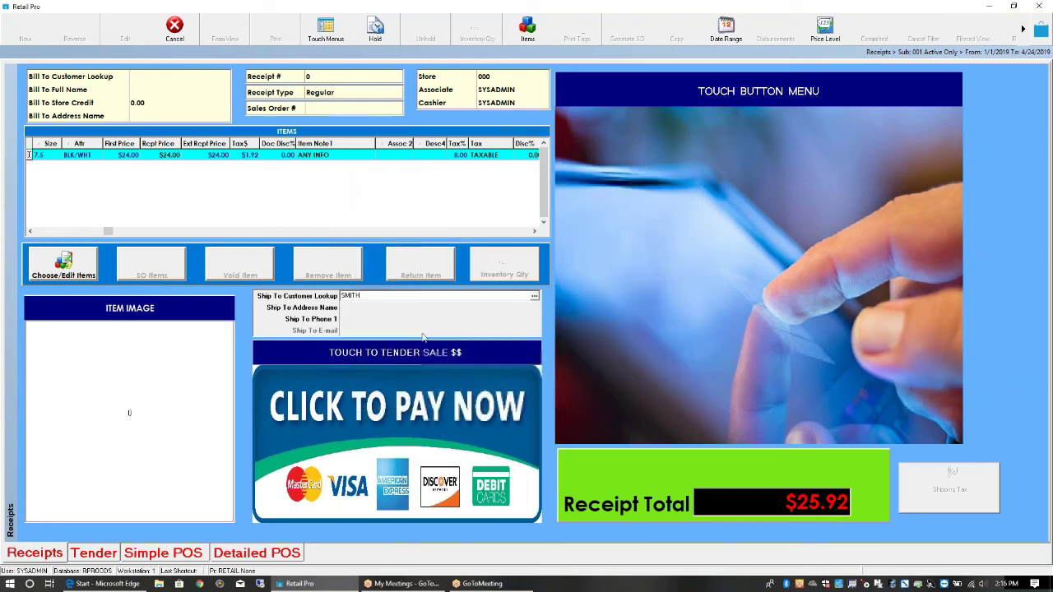
left_click(358, 322)
left_click(351, 306)
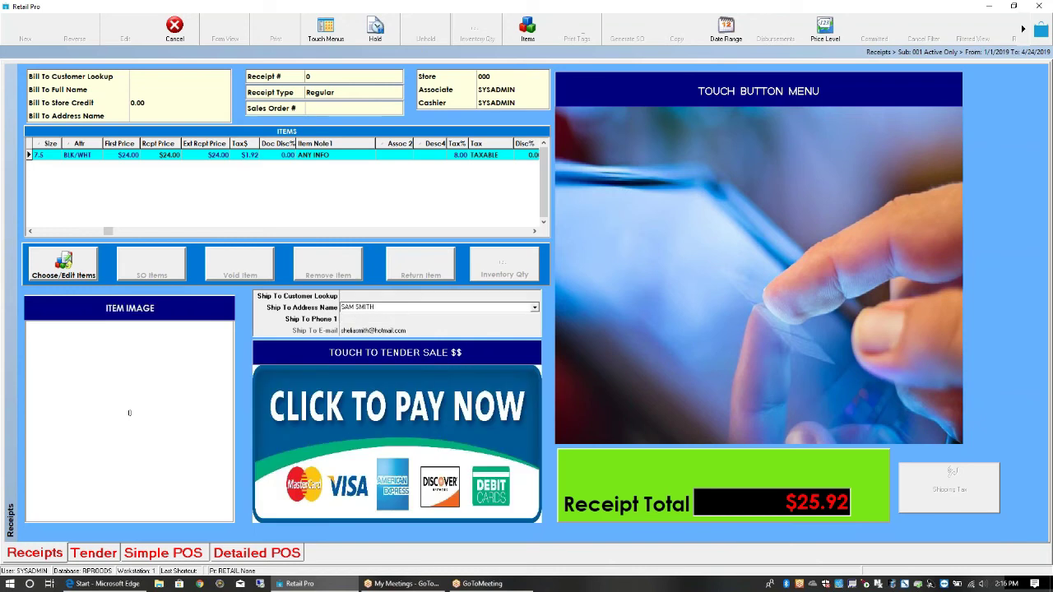
left_click(353, 319)
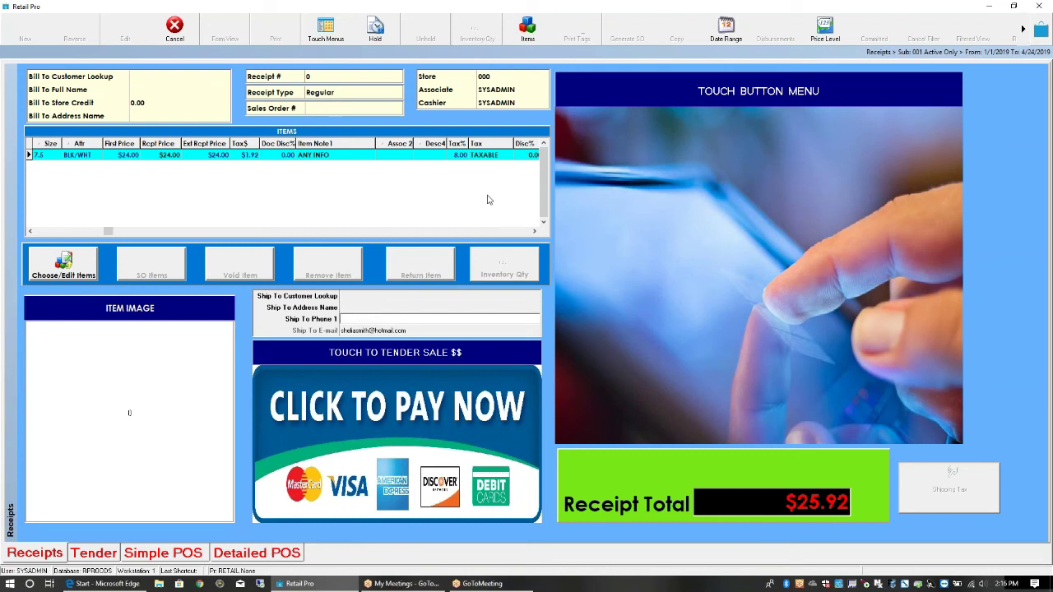
- Check the receipt's Ship To Address Name field and narrow the Desc1 column in the items grid
left_click(535, 232)
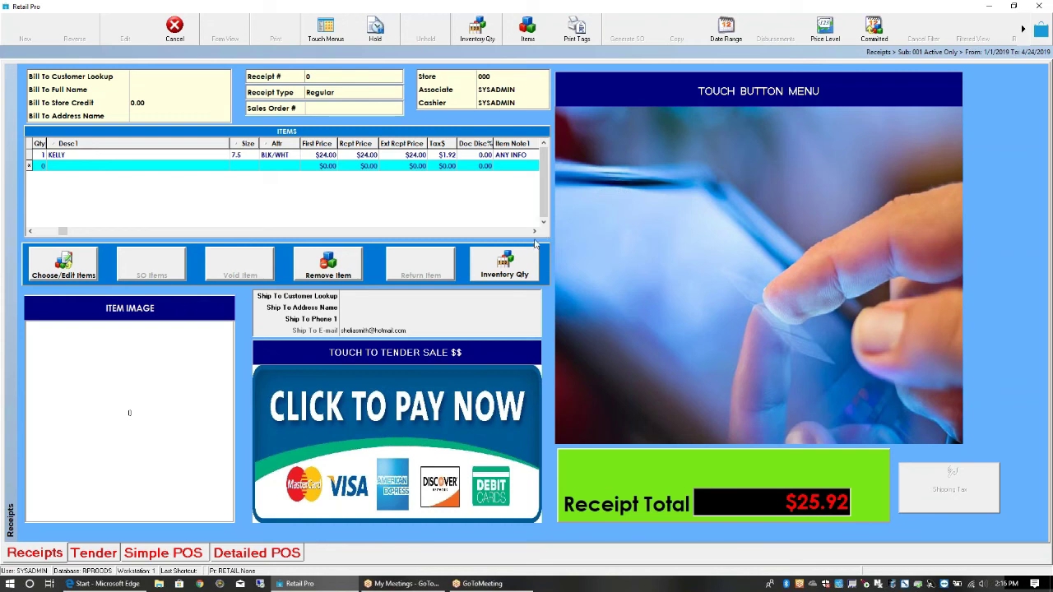
left_click(356, 301)
key("Tab")
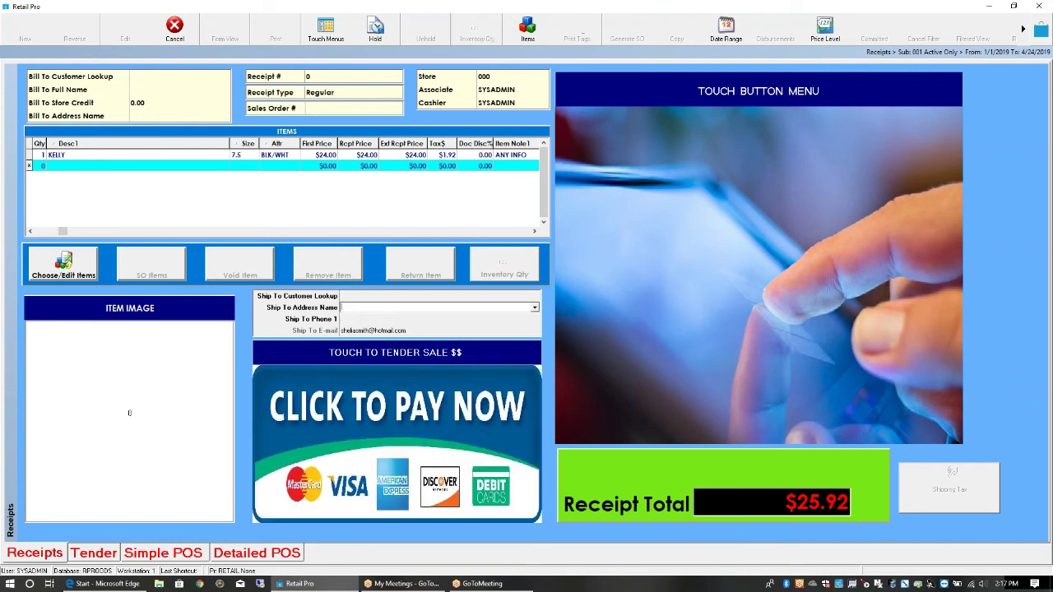
left_click(229, 145)
left_click_drag(156, 138, 109, 137)
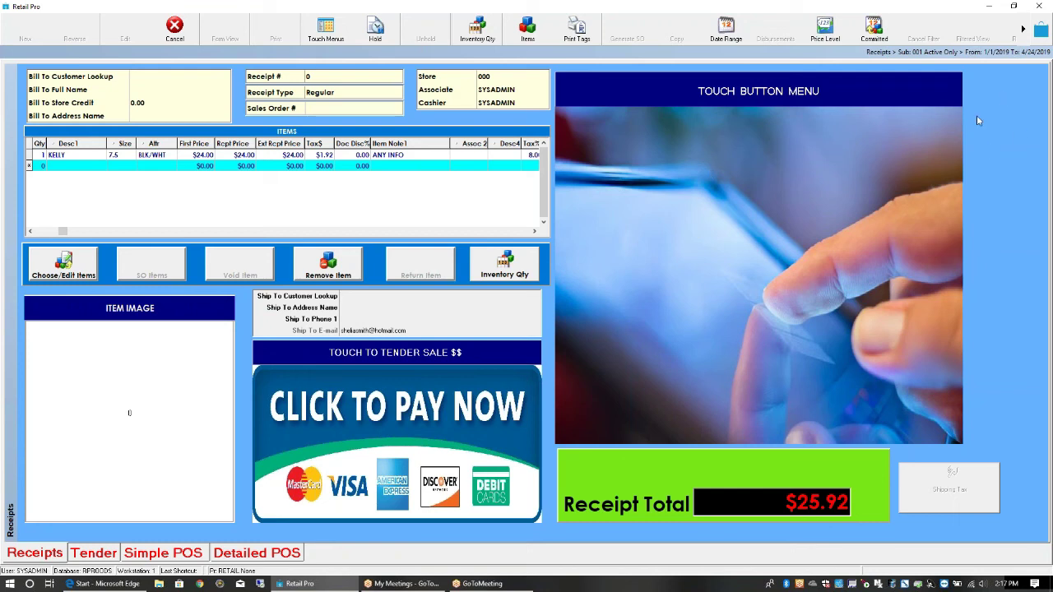
- Switch to the Simple POS layout, view its Page Manager and close it without applying changes
left_click(164, 556)
right_click(835, 201)
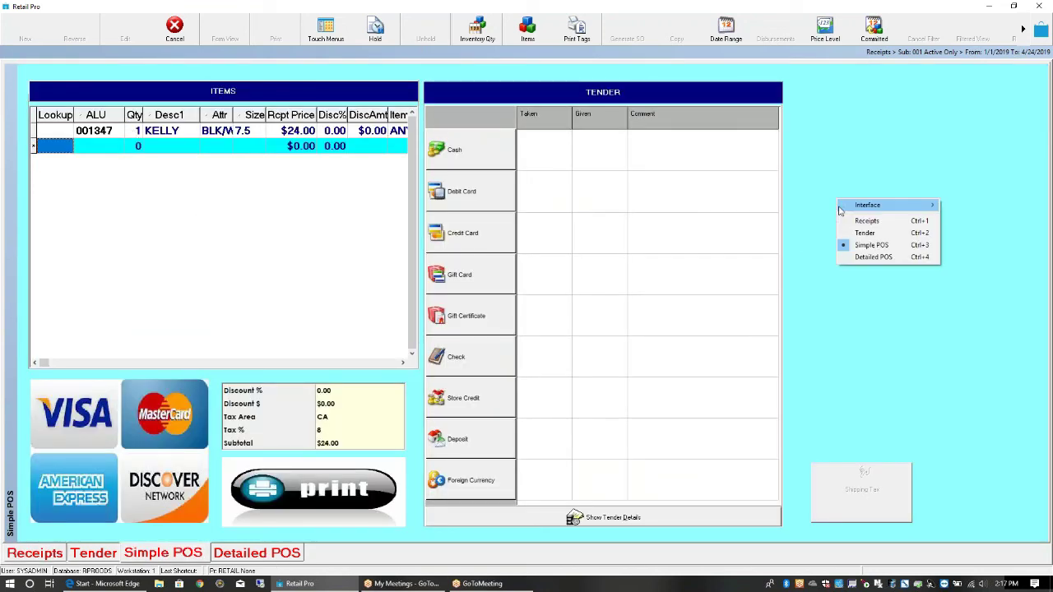
mouse_move(924, 205)
left_click(958, 217)
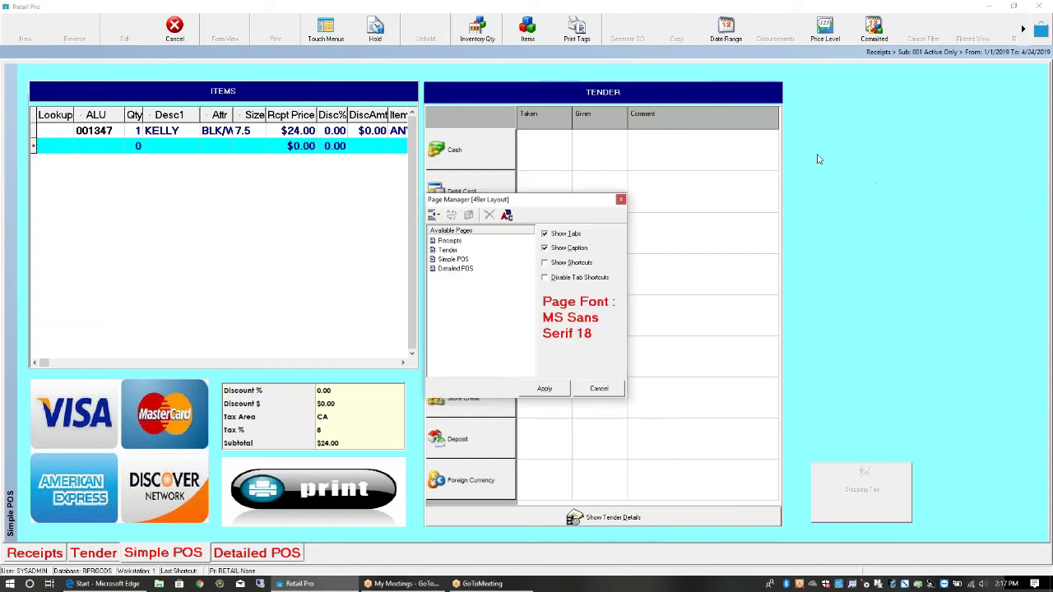
left_click(620, 200)
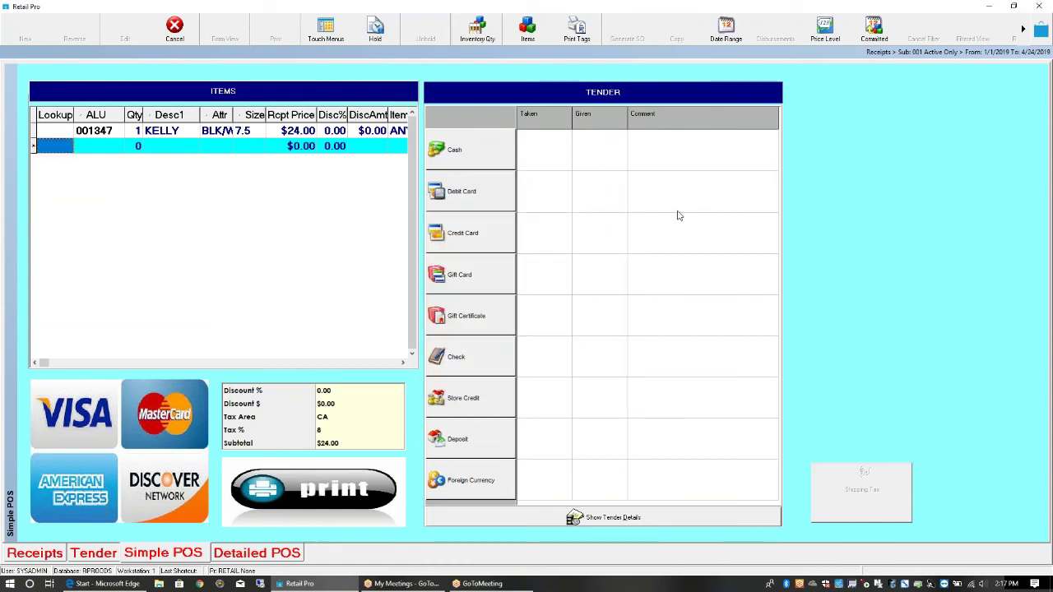
right_click(769, 209)
right_click(838, 165)
mouse_move(869, 174)
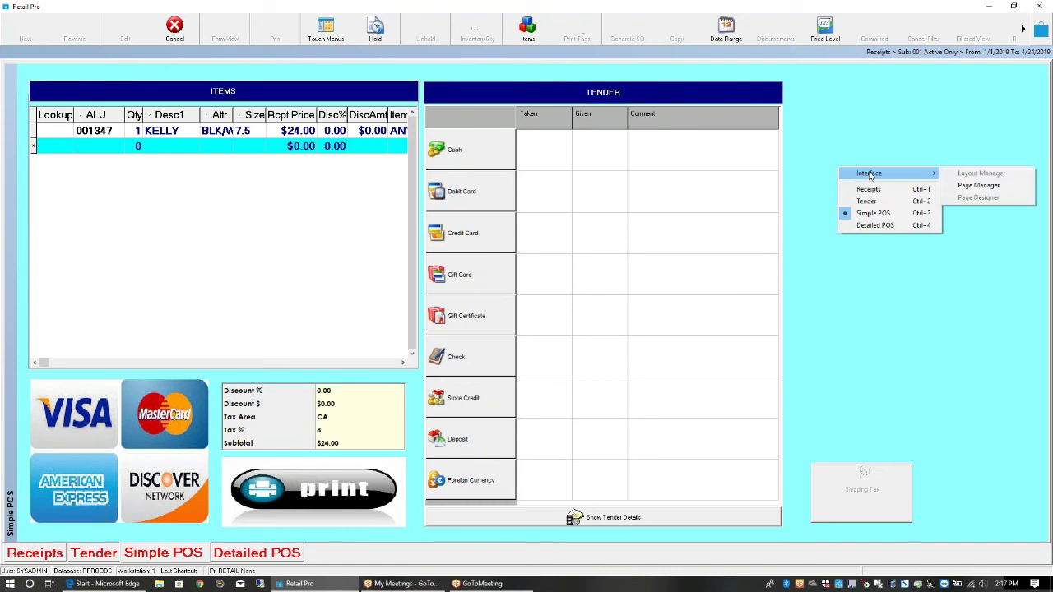
right_click(847, 321)
right_click(822, 303)
- Cancel the current receipt, confirm the cancellation, and select the KELLY item line
left_click(186, 37)
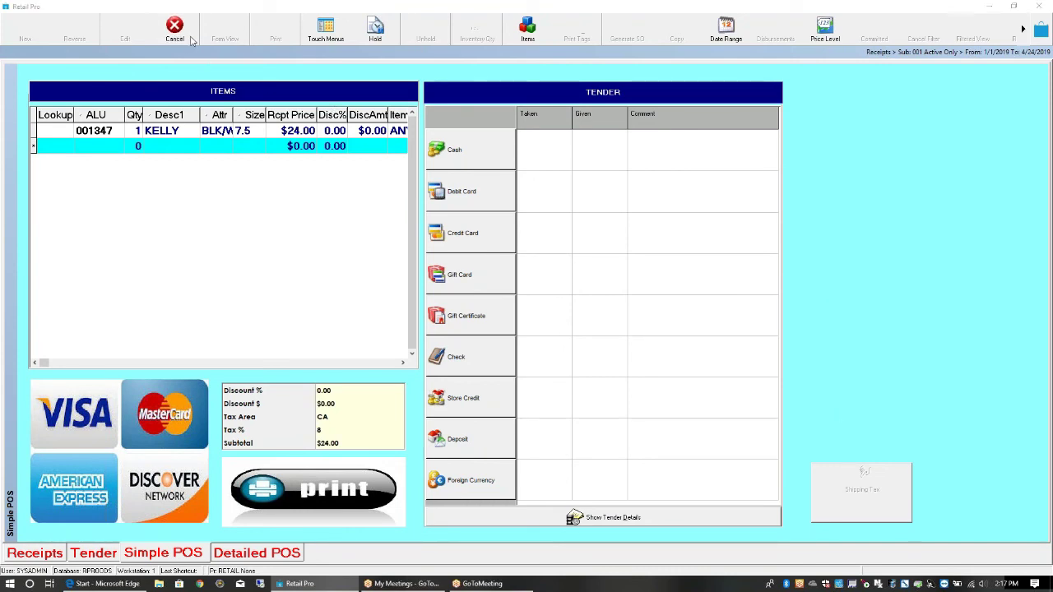
left_click(496, 308)
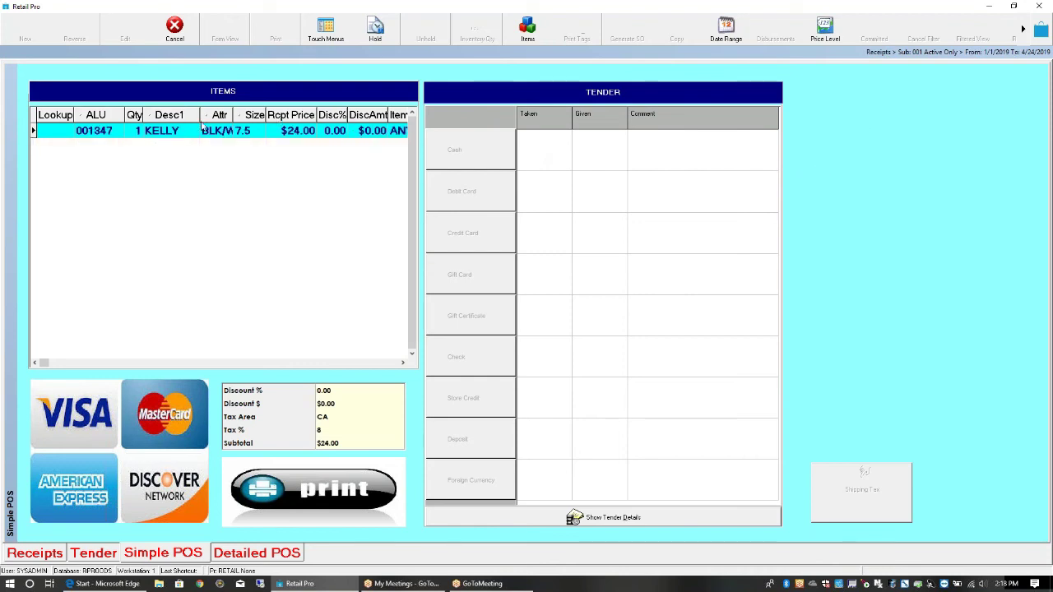
left_click(175, 133)
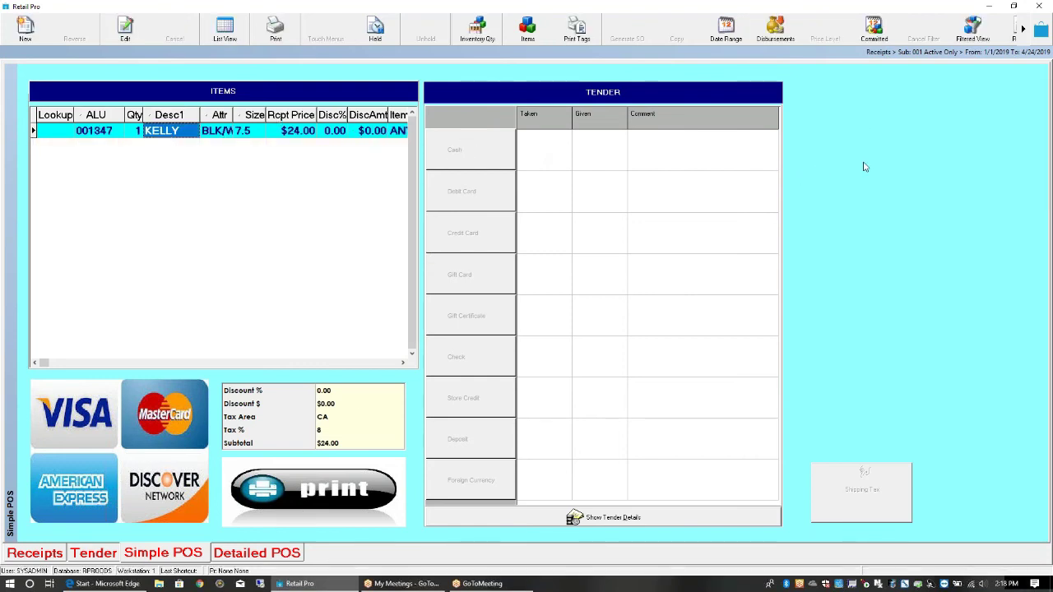
- Open the Simple POS page in the Page Designer, shift the Tender block away from the Items grid, and place Shipping Tax beside the Print picture
right_click(830, 98)
mouse_move(866, 103)
left_click(971, 128)
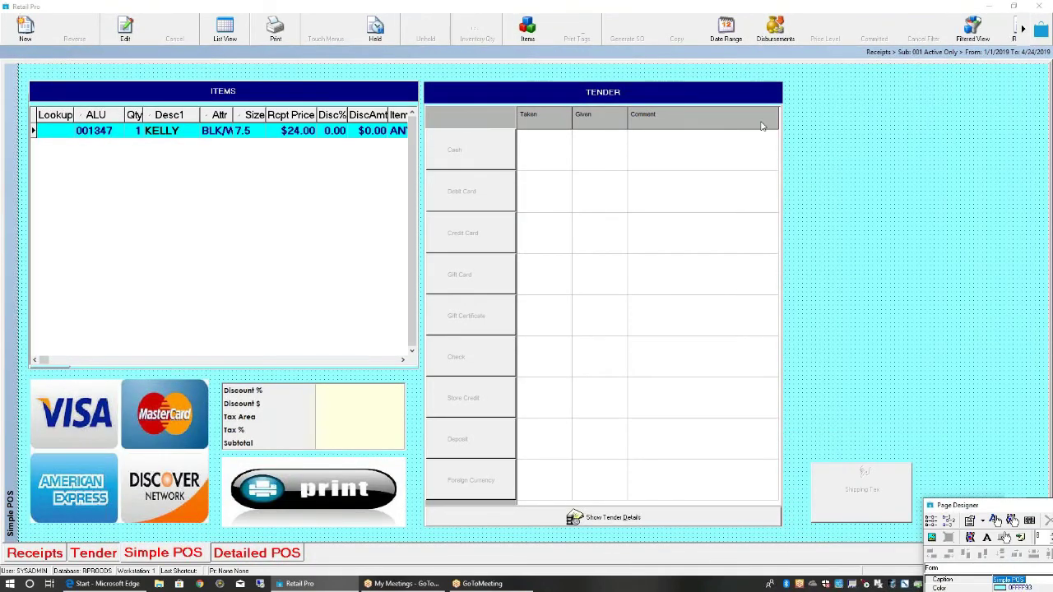
left_click_drag(739, 86, 923, 112)
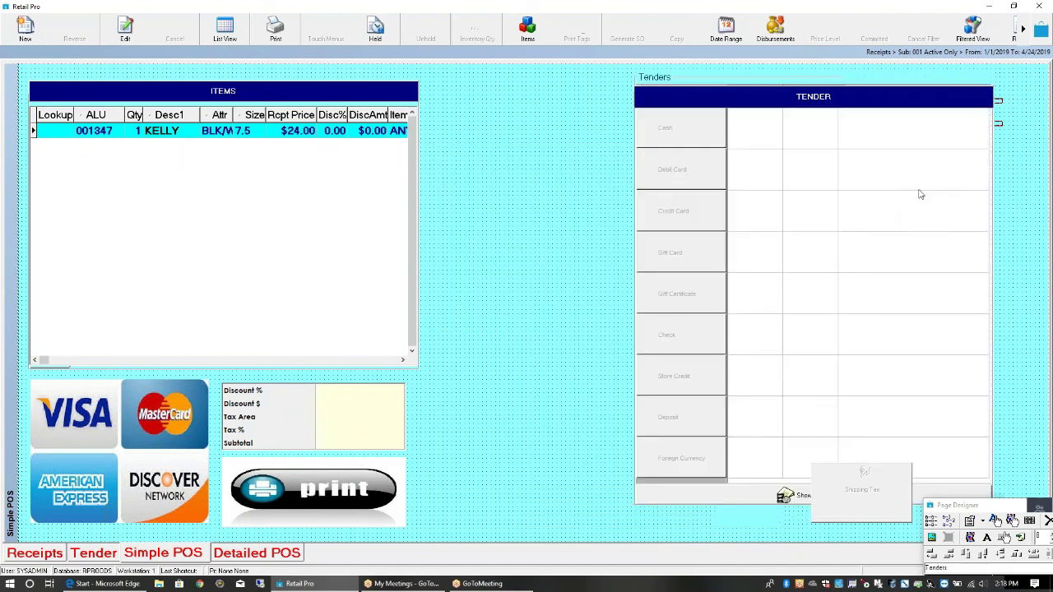
left_click_drag(870, 496, 494, 496)
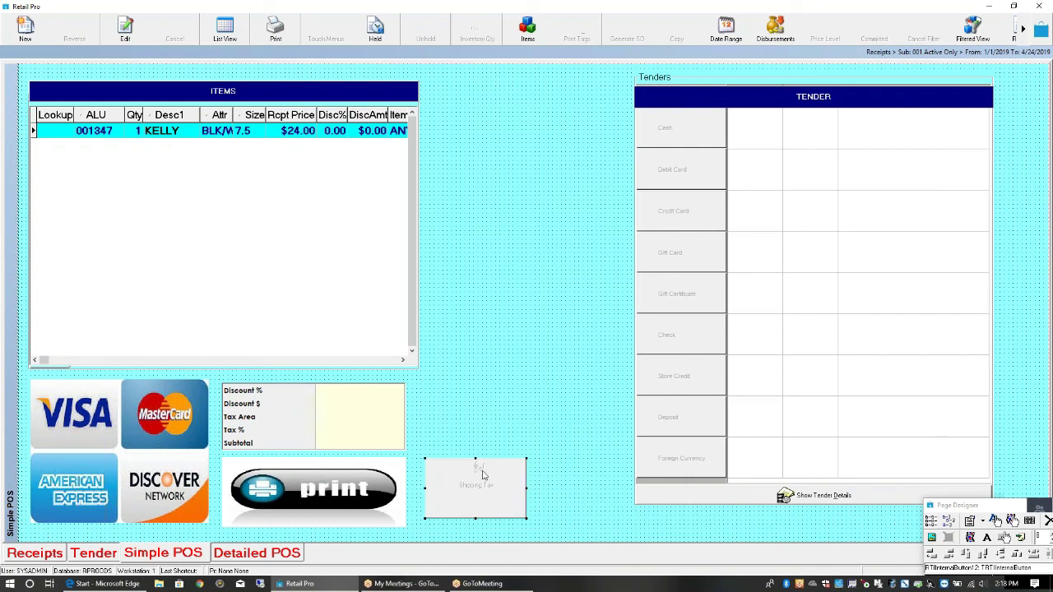
- Enlarge the Print picture upward over the discount and subtotal box and widen it slightly
left_click(350, 482)
left_click(321, 462)
left_click_drag(305, 386, 302, 375)
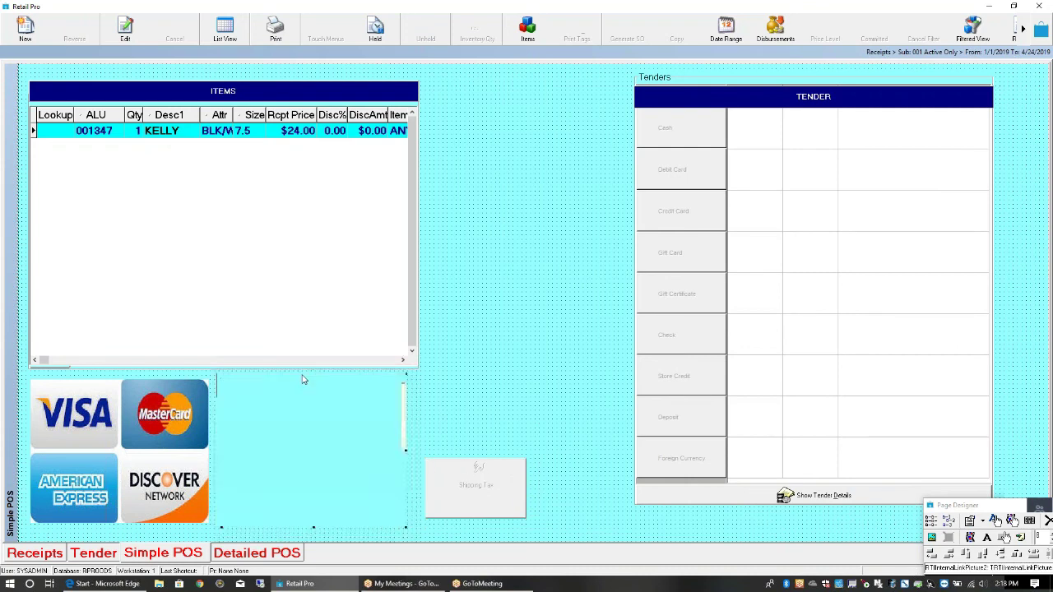
left_click_drag(332, 418, 334, 423)
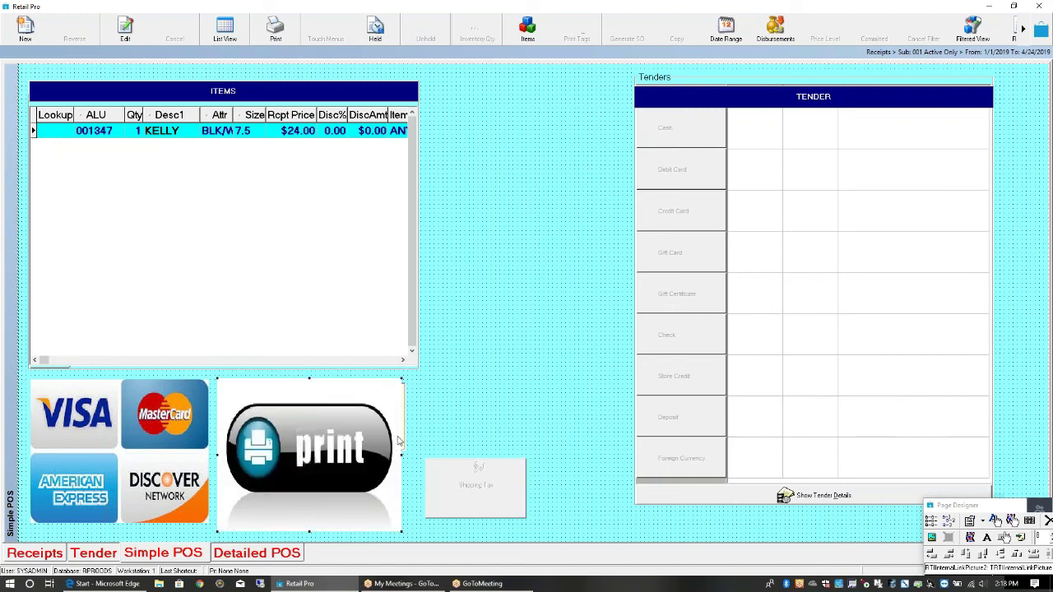
left_click_drag(402, 461, 413, 460)
- Delete the Shipping Tax button and move the Tender heading and tender grid back beside the Items grid, aligned with each other
right_click(494, 506)
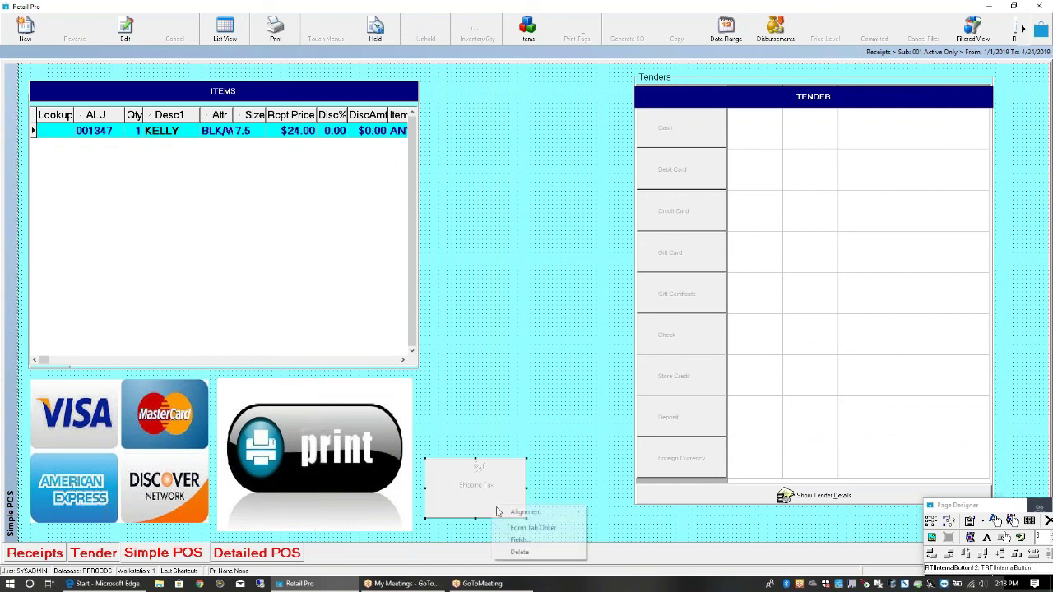
left_click(518, 556)
left_click_drag(733, 101, 547, 103)
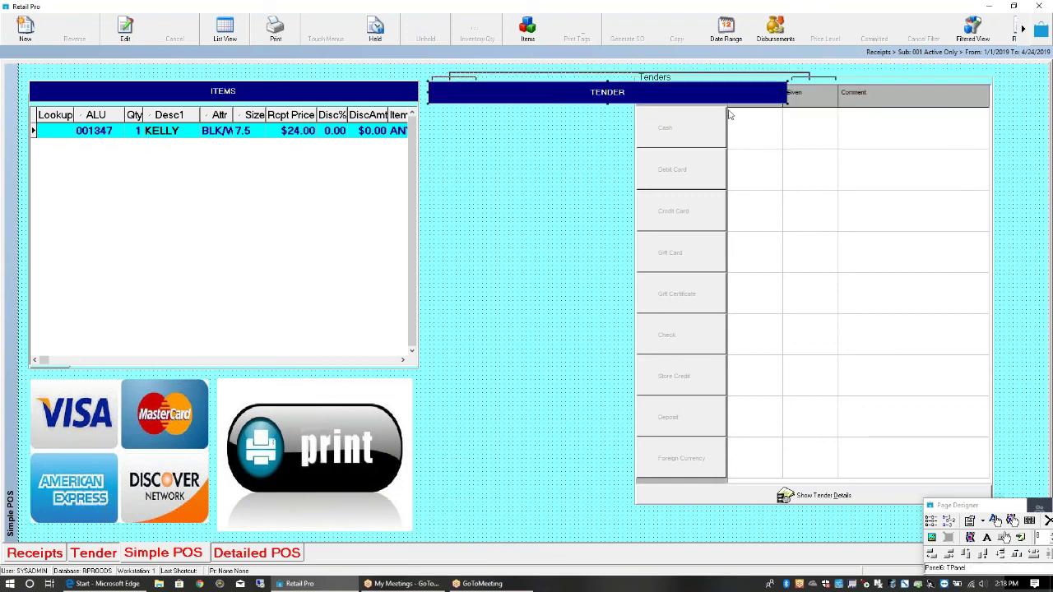
left_click_drag(830, 97, 619, 116)
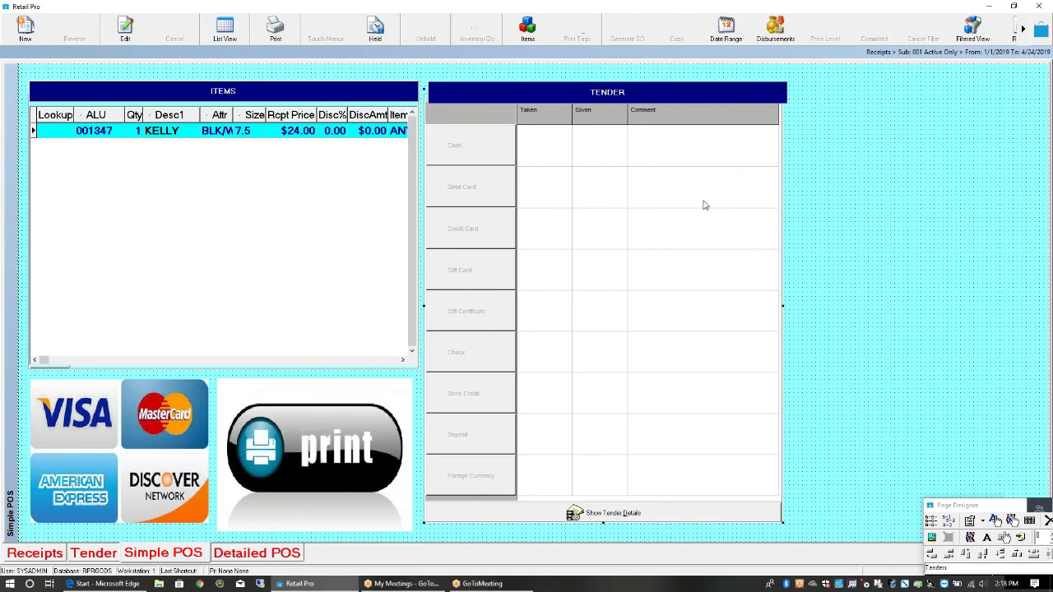
left_click_drag(670, 110, 674, 111)
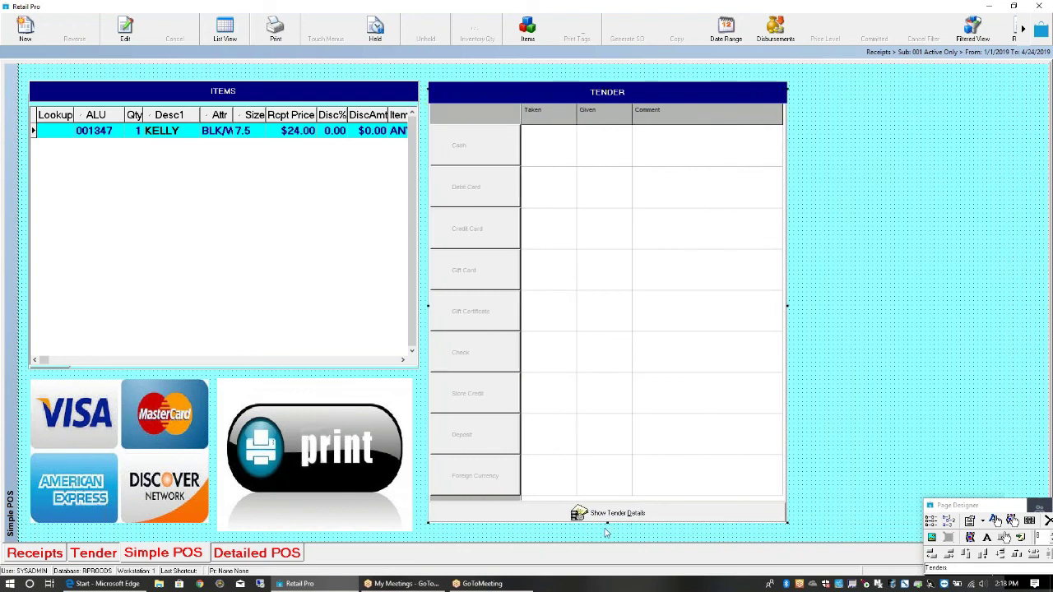
- Extend the tender grid's lower edge slightly and save the Simple POS page design
left_click_drag(607, 523, 607, 532)
left_click_drag(992, 505, 909, 437)
left_click(923, 468)
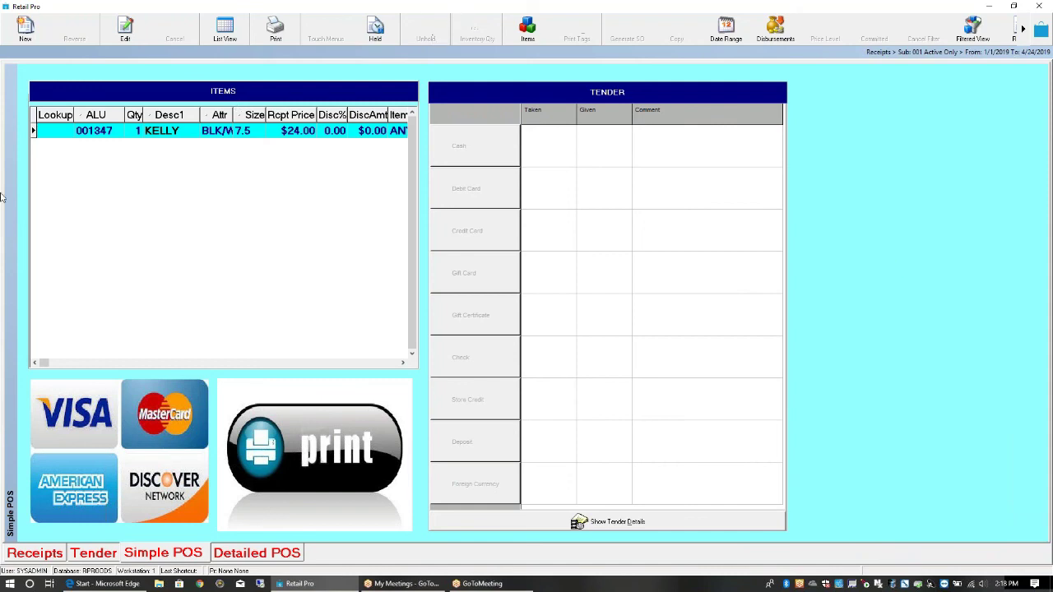
- Open the Receipts page in the Page Designer and delete its Shipping Tax button
left_click(33, 555)
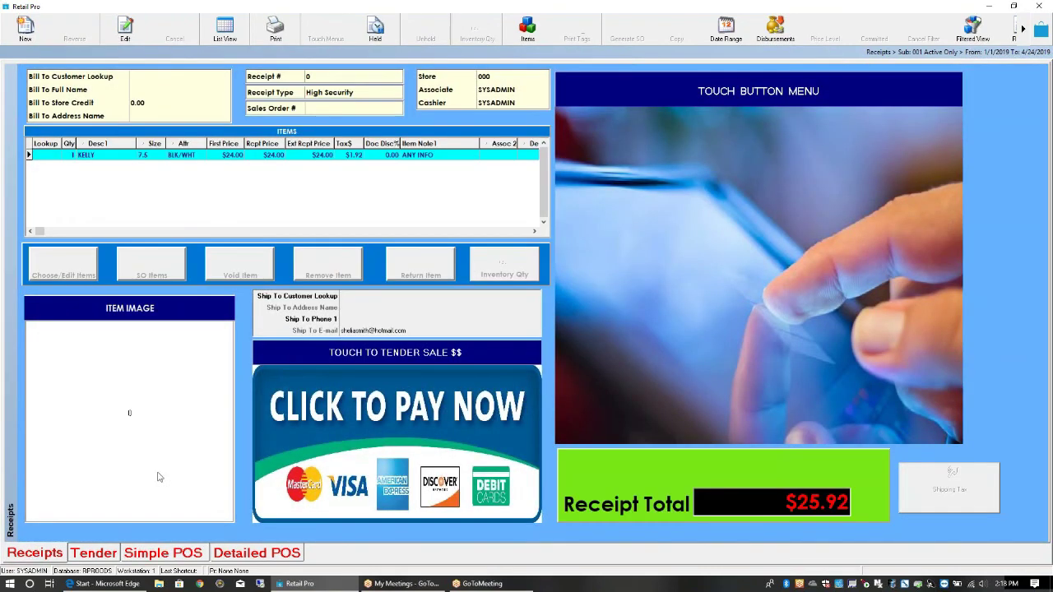
right_click(979, 129)
mouse_move(967, 135)
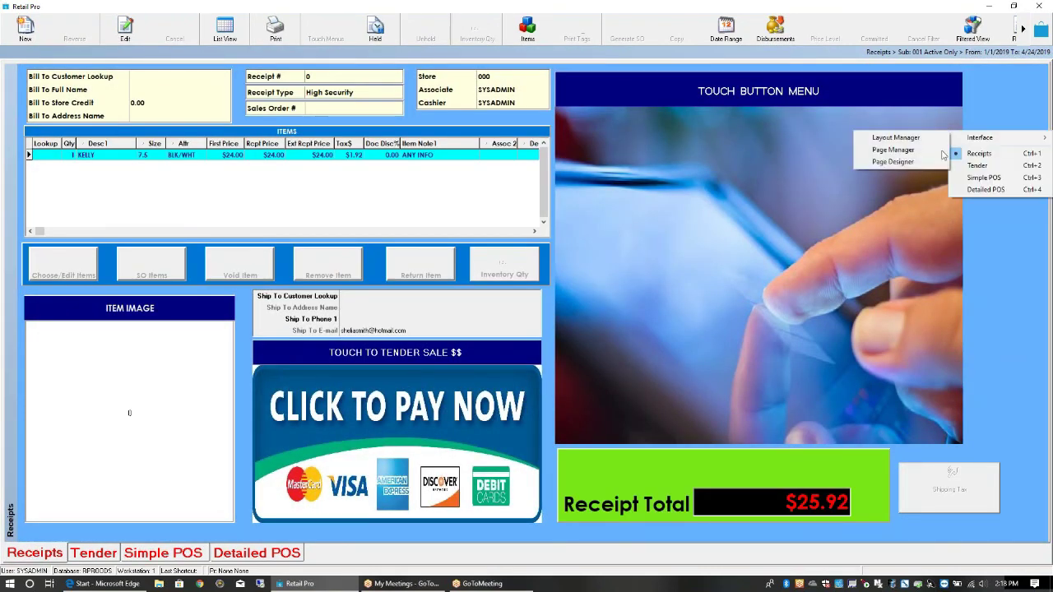
left_click(914, 164)
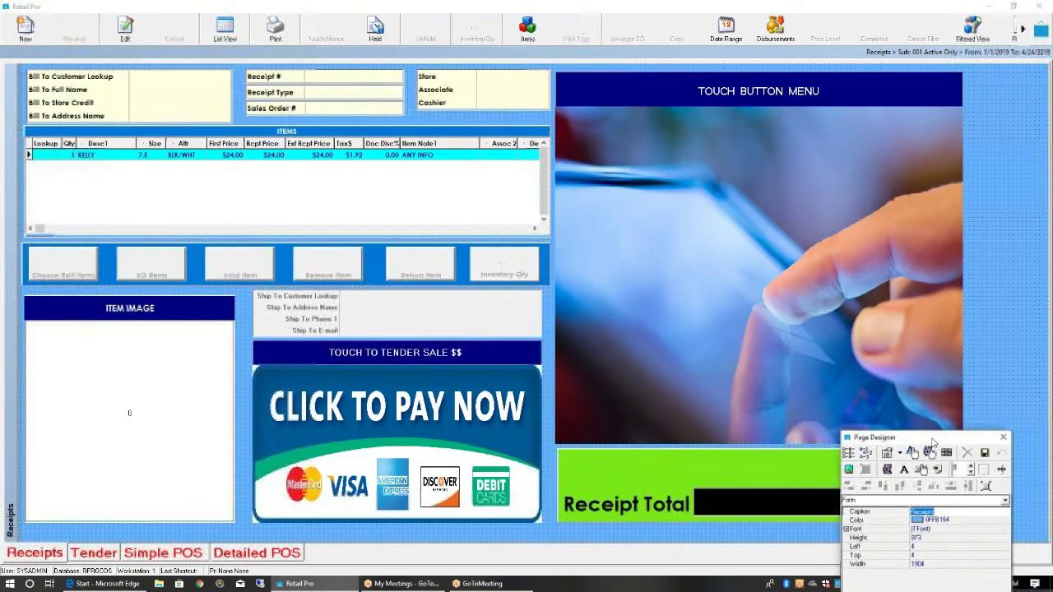
right_click(976, 503)
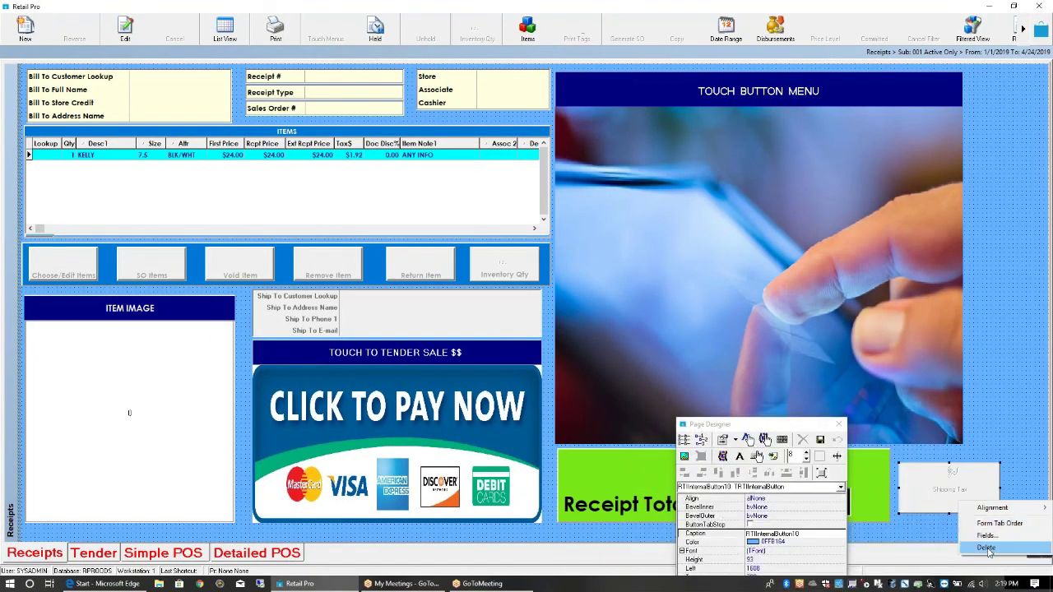
left_click(962, 530)
- Widen the green Receipt Total panel to match the touch menu picture's edge and save the Receipts page design
left_click(878, 497)
left_click_drag(893, 489, 965, 494)
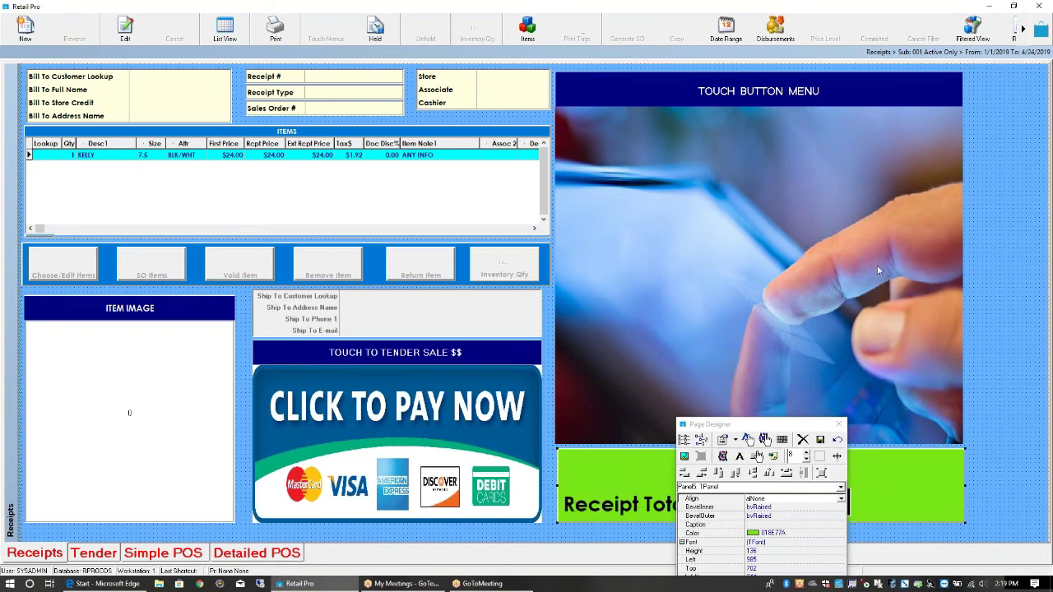
left_click(820, 440)
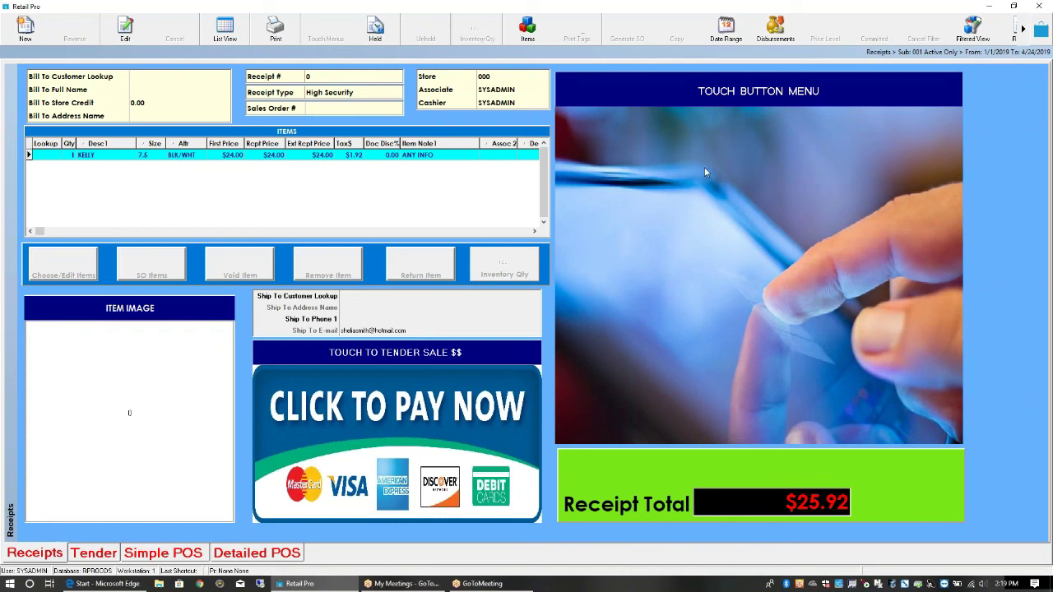
- View the remaining receipt commands, minimize Retail Pro and switch to the Microsoft Edge window
left_click(1024, 29)
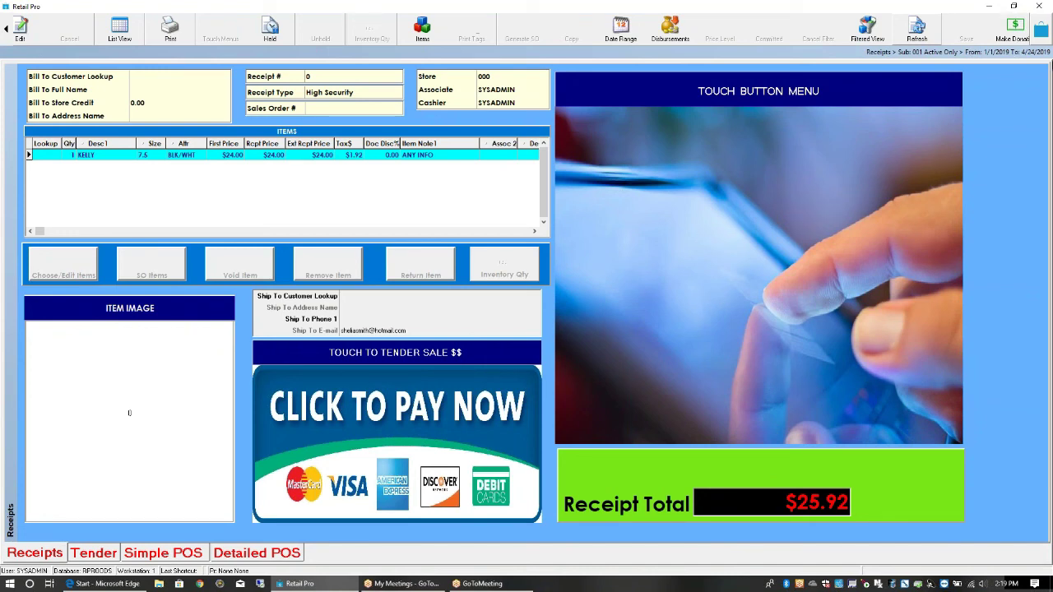
left_click(989, 5)
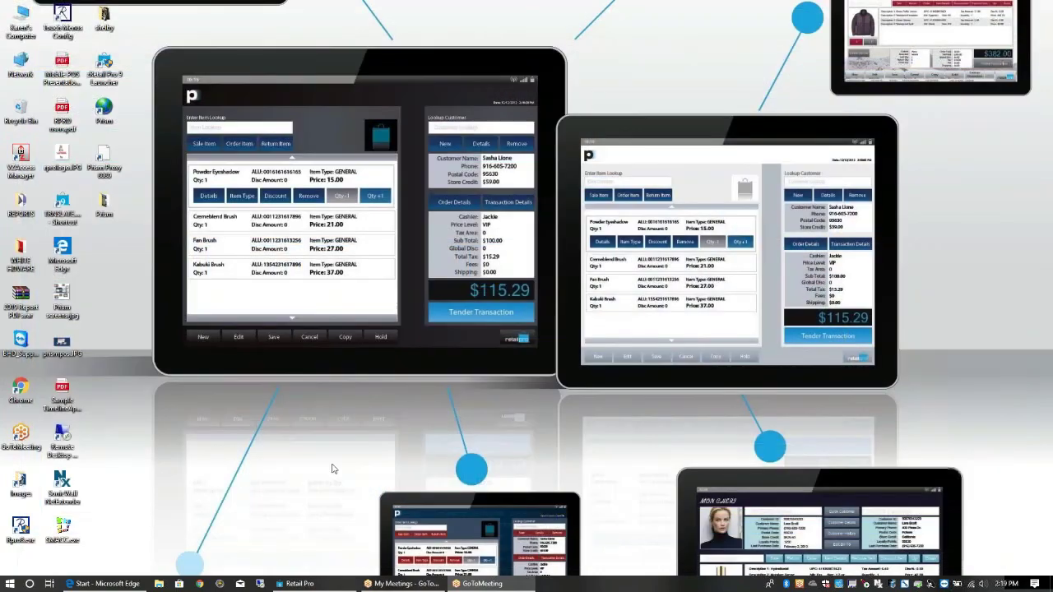
left_click(107, 583)
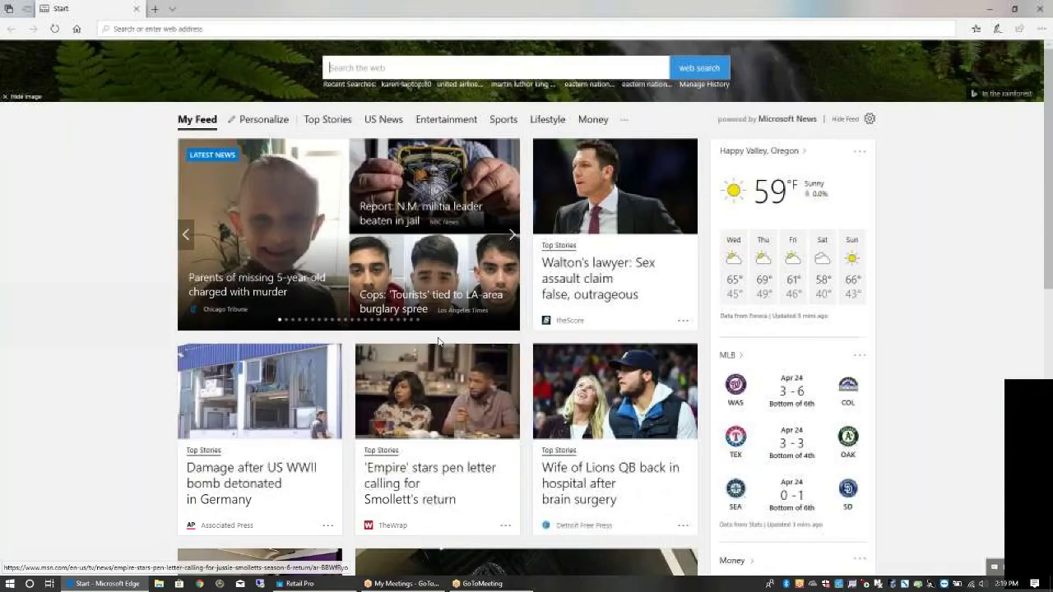
- Minimize Edge, launch Touch Menus Config from the desktop and simulate the touch menus, trying the Mens Apparel and Womens Apparel categories
left_click(990, 8)
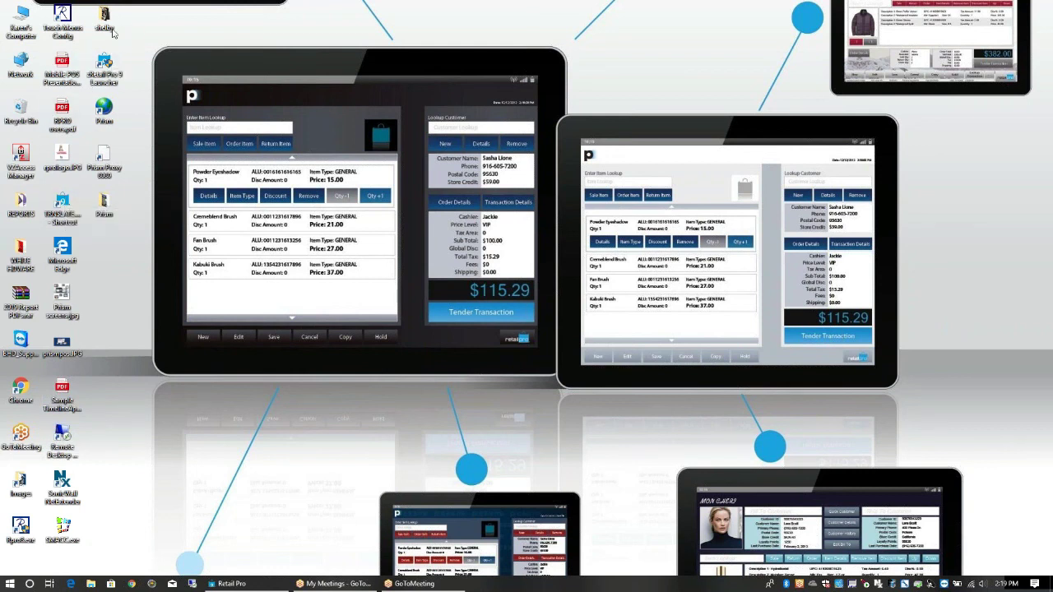
double_click(62, 21)
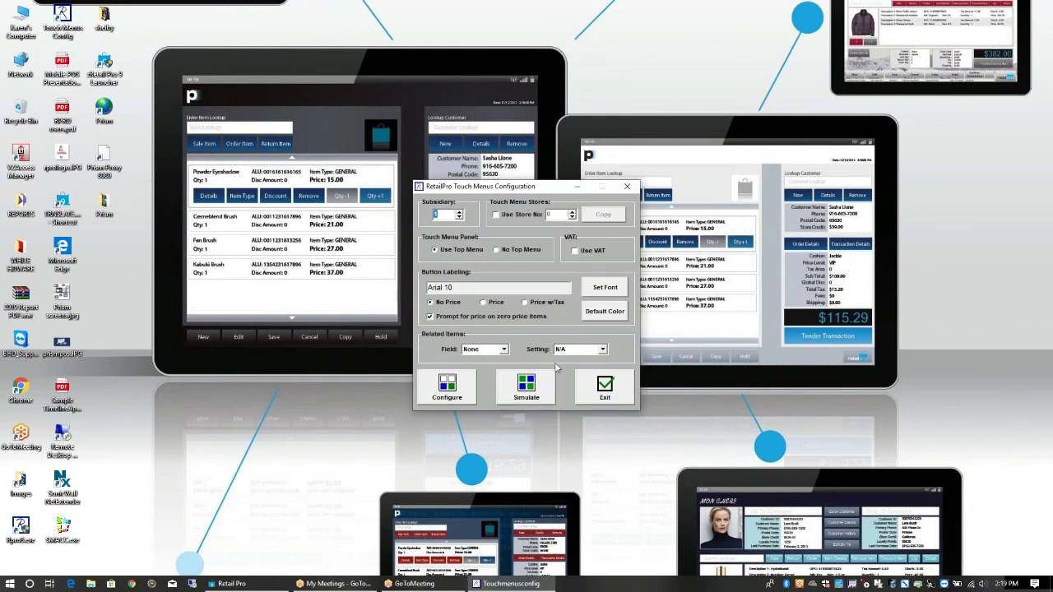
left_click(526, 385)
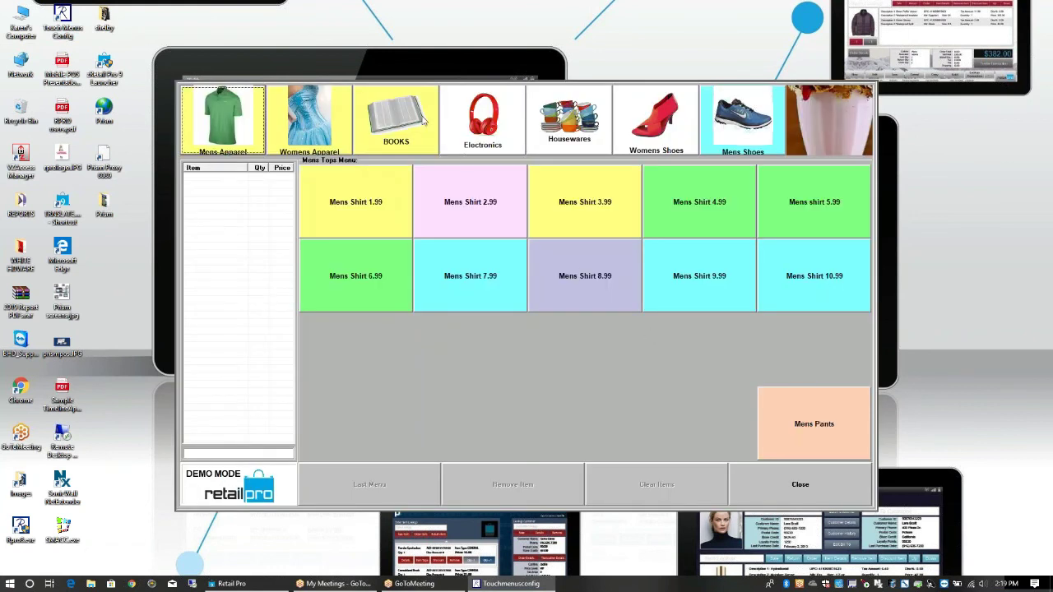
left_click(242, 123)
left_click(328, 132)
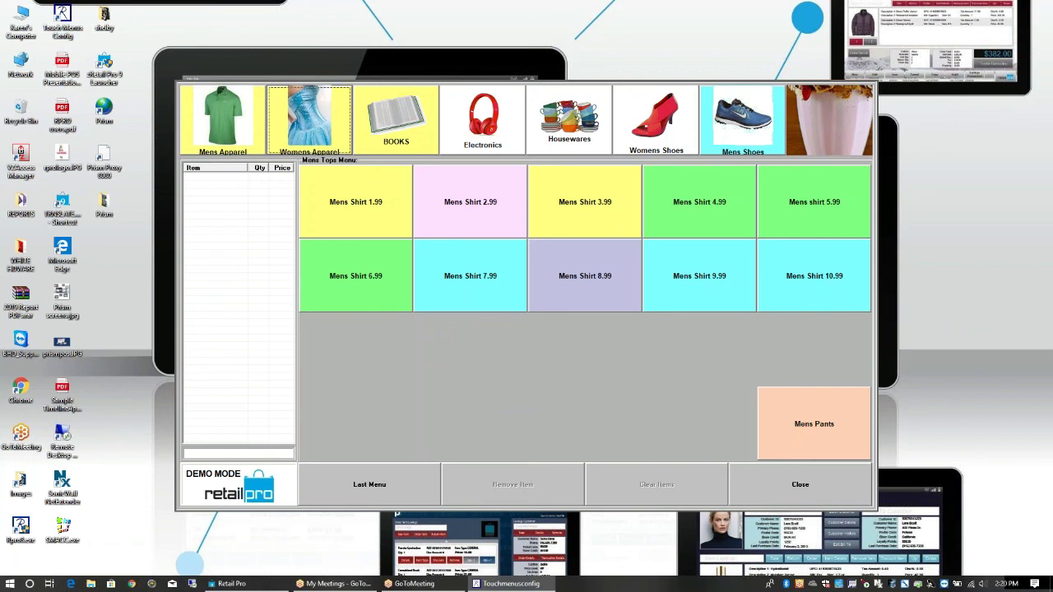
- Add three Books Soft Back 1.99 items and one Books Hard Back 1.99 item from the simulation's Books menu
left_click(396, 123)
left_click(376, 218)
left_click(367, 275)
left_click(357, 202)
left_click(358, 202)
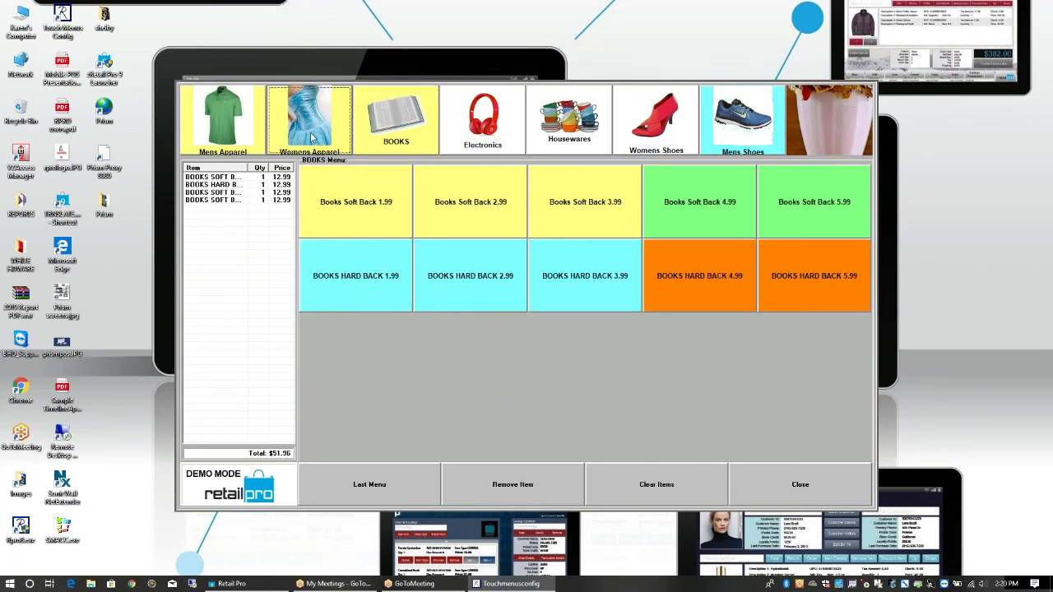
- Add one 1.99 and two 6.99 womens tops from the simulation's Womens Apparel menu
left_click(296, 123)
left_click(346, 223)
left_click(344, 254)
left_click(344, 254)
- Look at the Electronics menu, then add a Sugar Maple through SubMenu Mens Shoes and two Mens Shoe Athletic 1.99 items
left_click(465, 132)
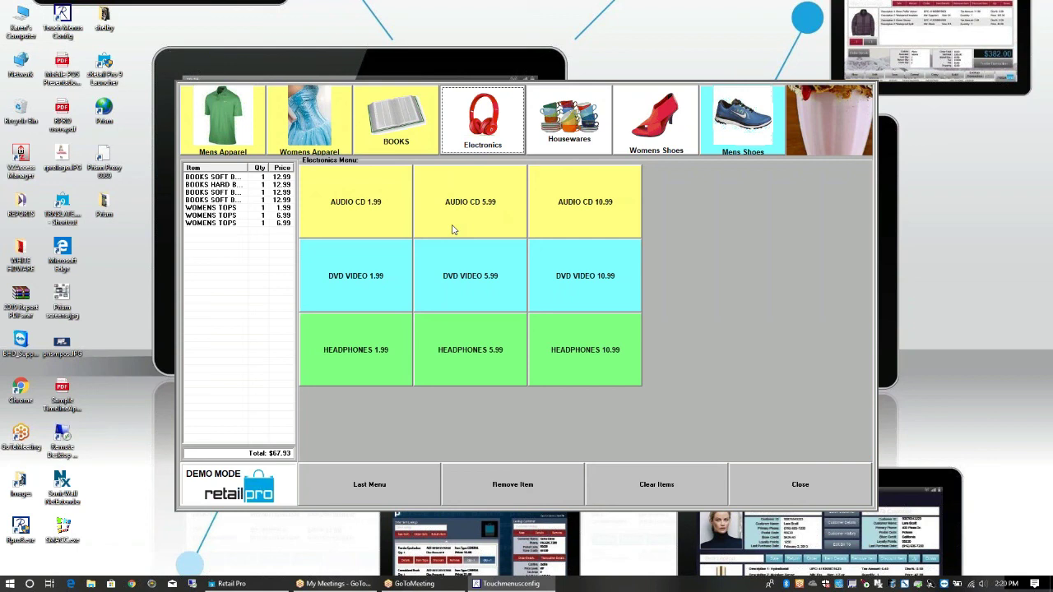
left_click(722, 140)
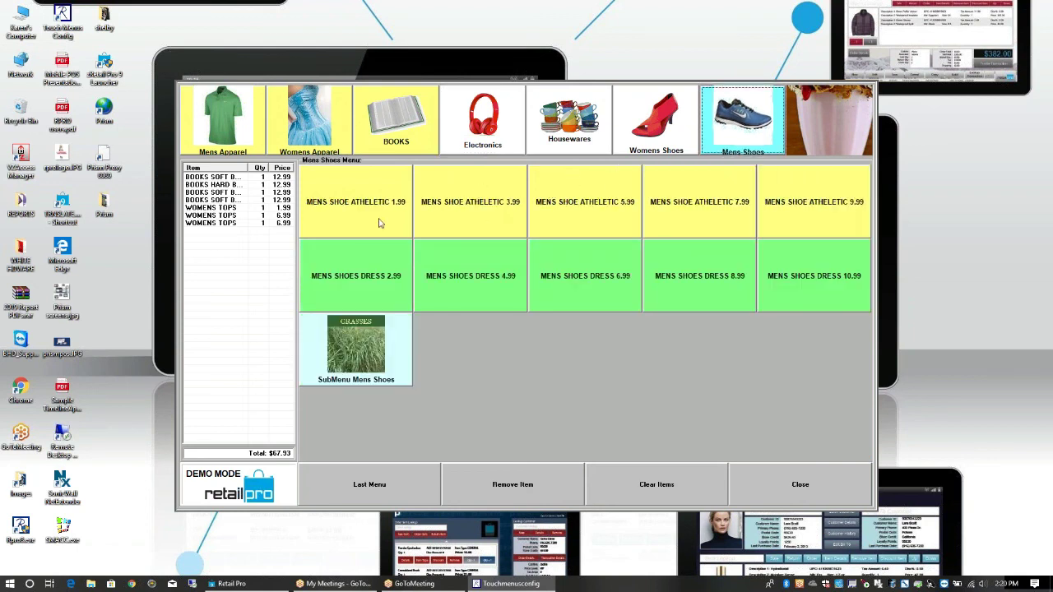
left_click(344, 377)
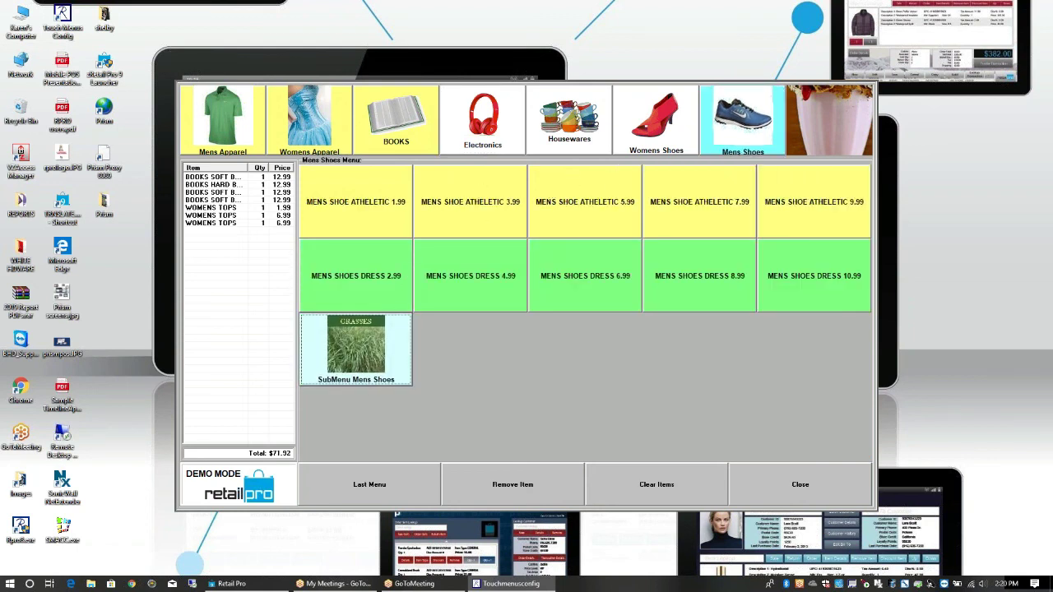
left_click(360, 208)
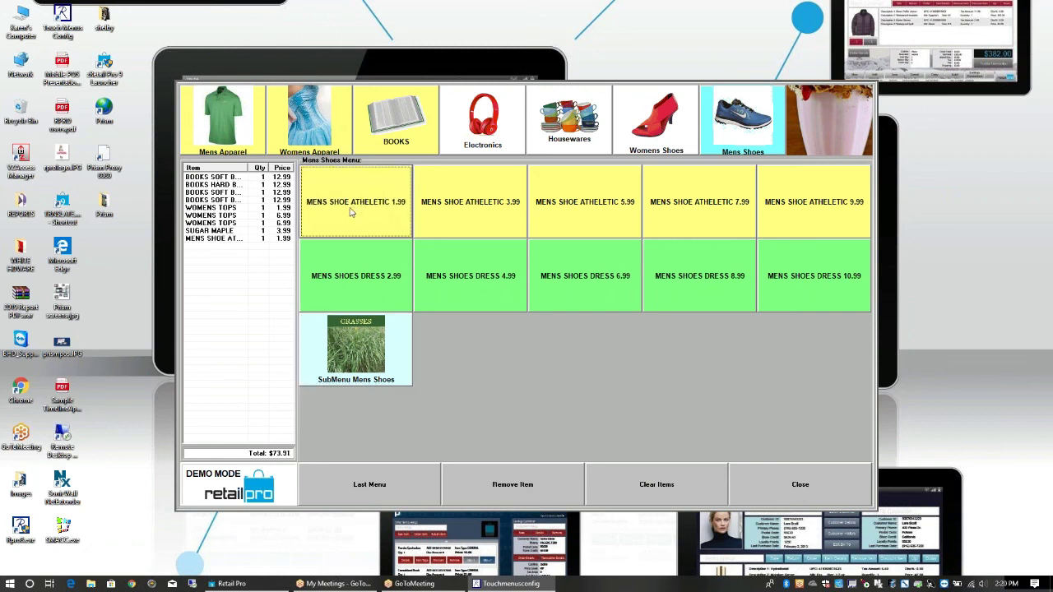
left_click(359, 222)
- Move from Womens Apparel to the Womens Pants menu and add the Womens Pants 5.99 item
left_click(321, 128)
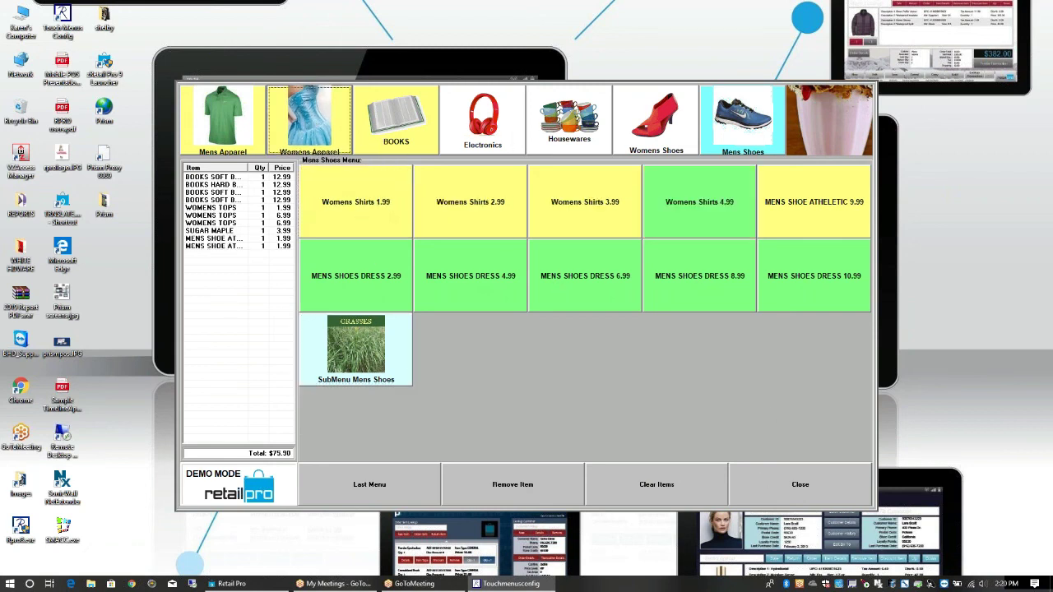
left_click(817, 426)
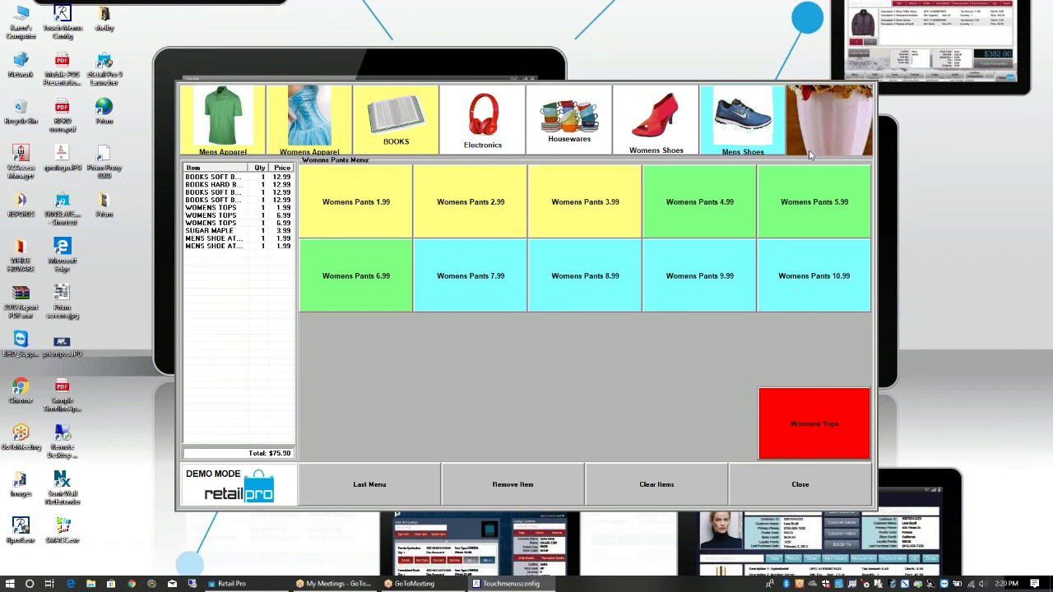
left_click(799, 228)
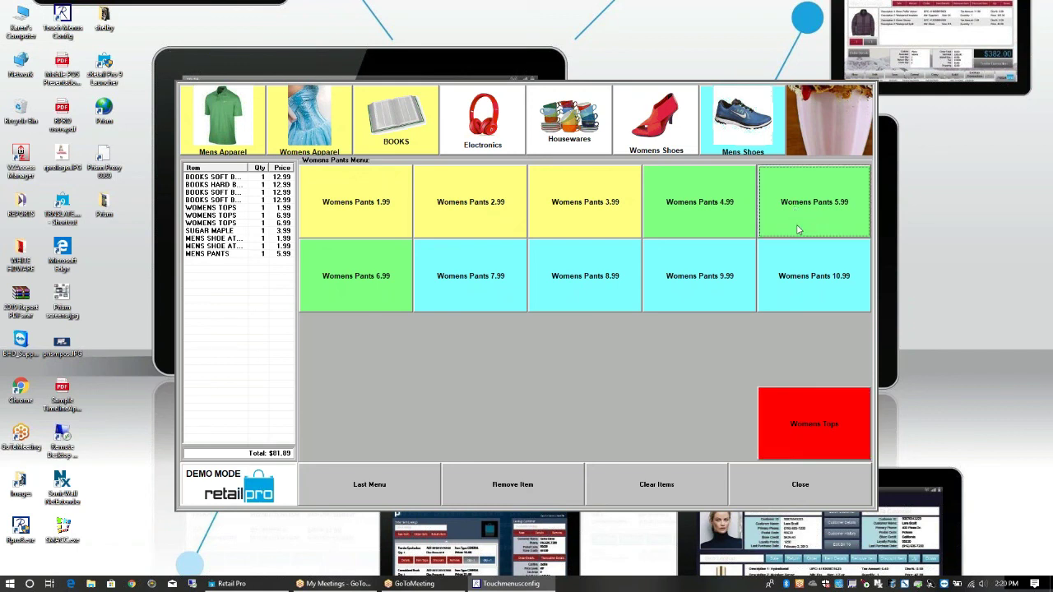
- Close the touch menu simulation and exit the configuration without saving the settings
left_click(813, 493)
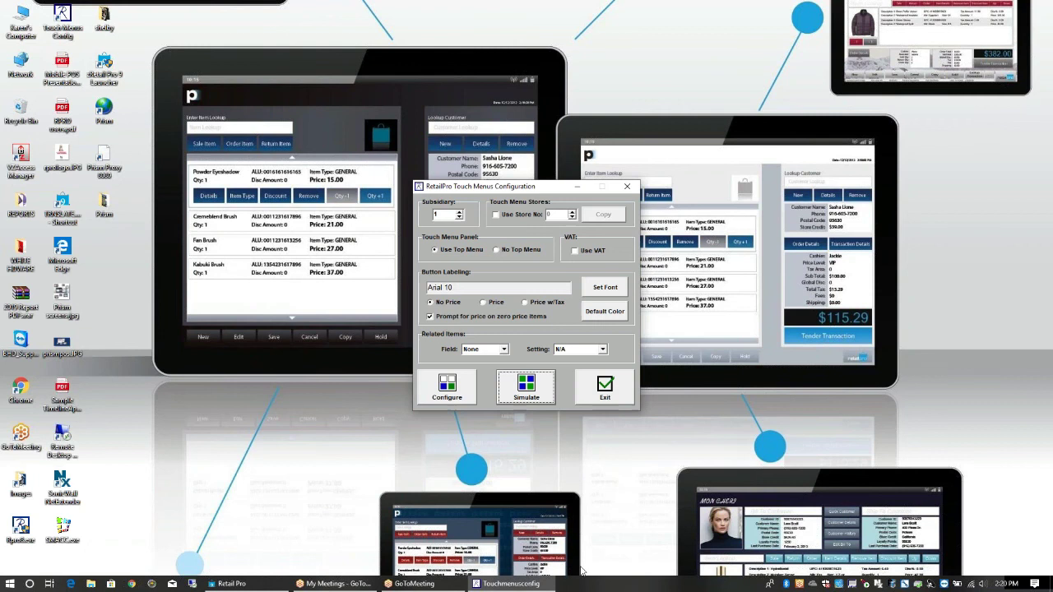
left_click(617, 399)
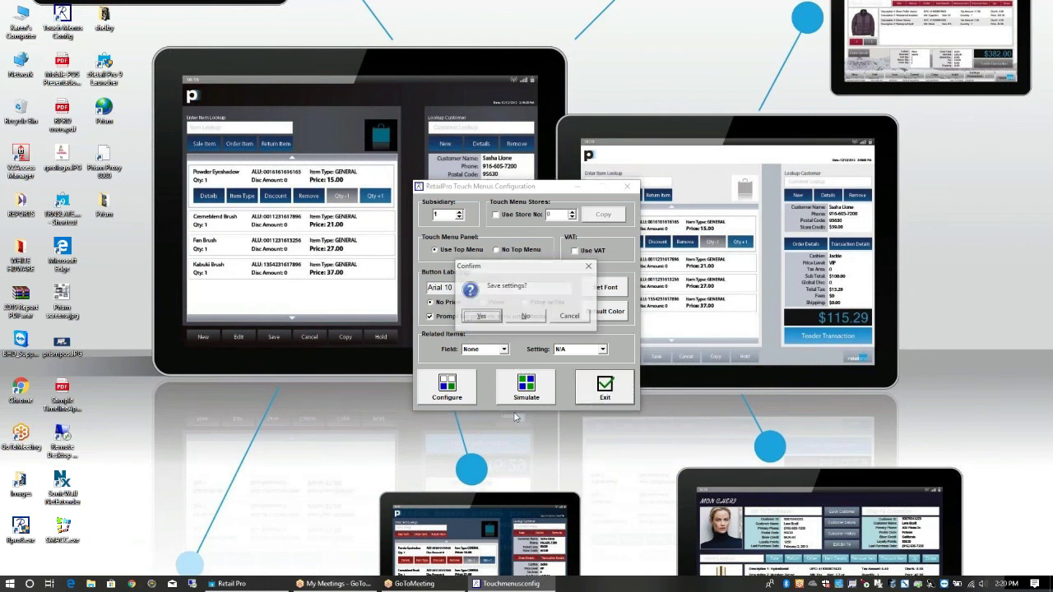
left_click(528, 317)
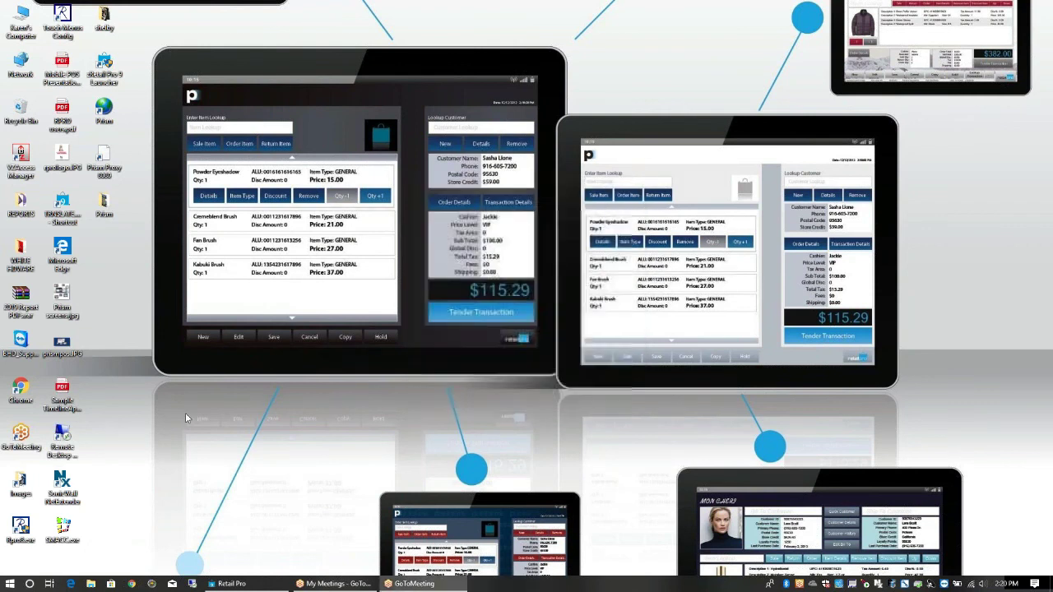
- Switch to Retail Pro, select the KELLY item to load its image, and start a new receipt
left_click(232, 584)
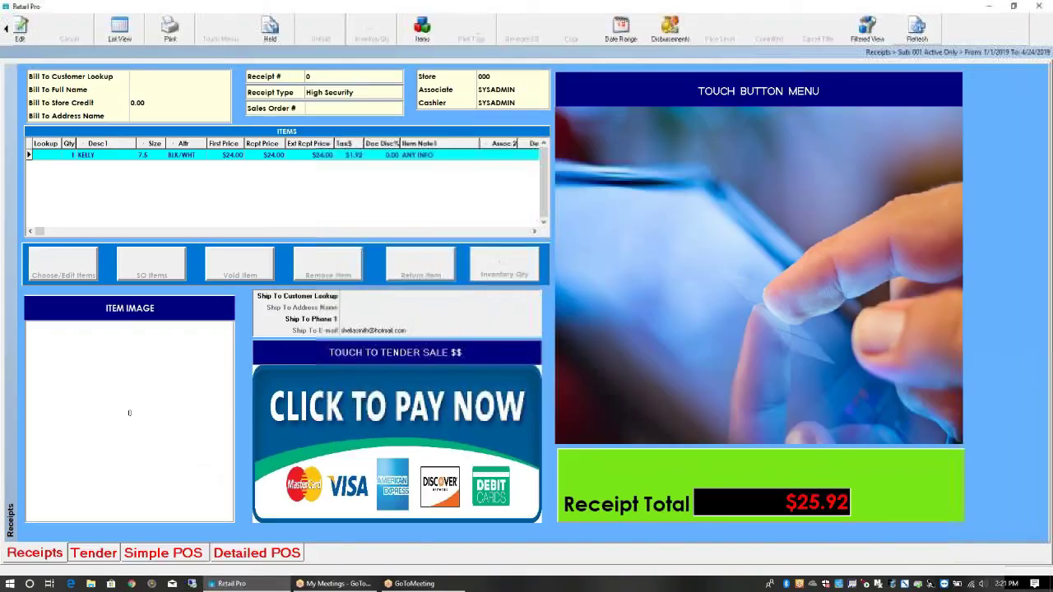
left_click(50, 156)
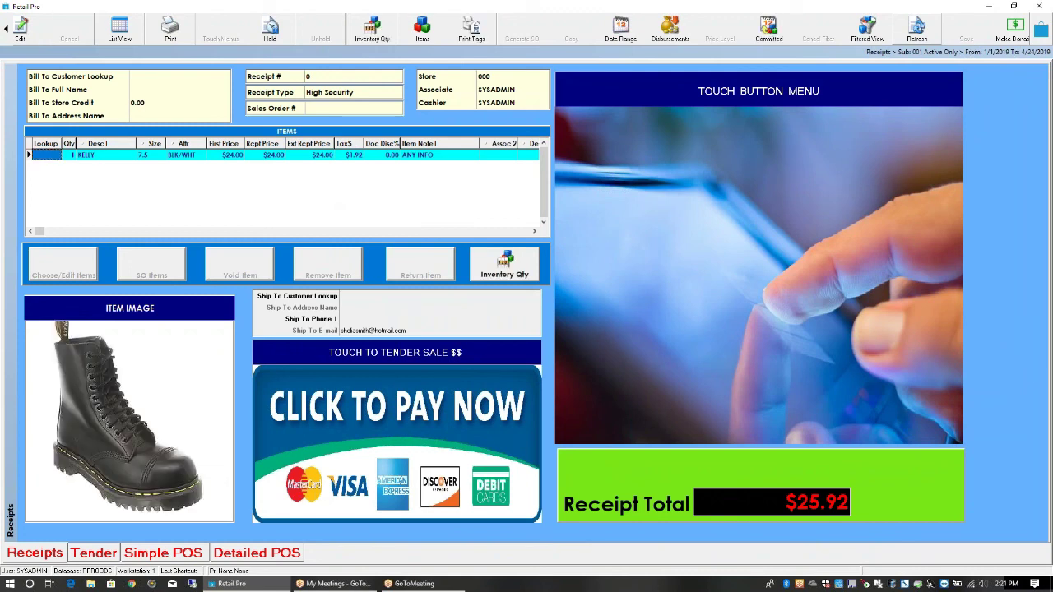
left_click(45, 153)
left_click(6, 28)
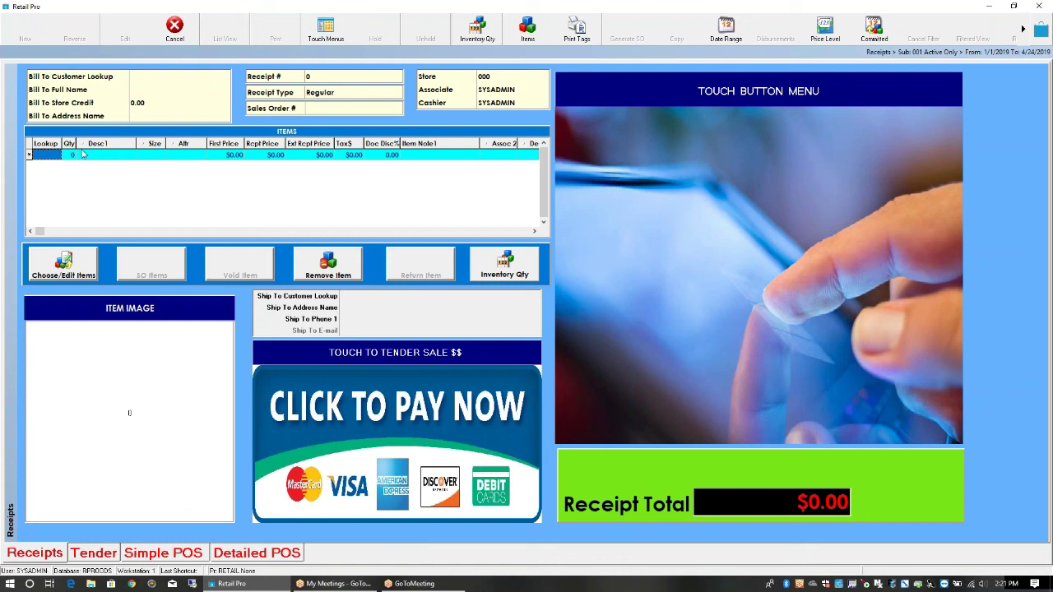
- Add two items to the receipt using the lookup codes ff and $$
type("ff")
key("Return")
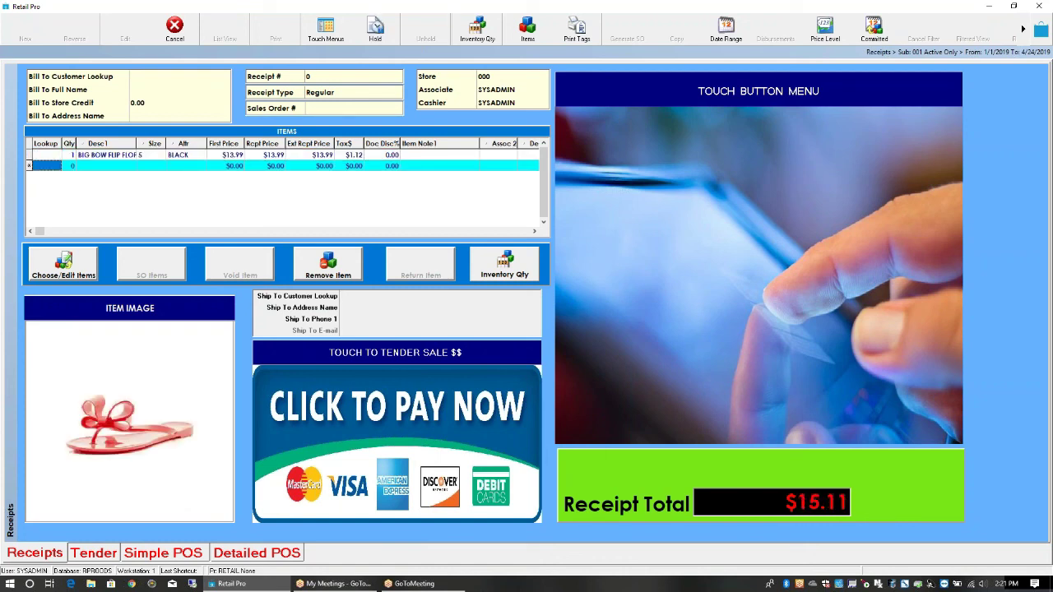
type("$$")
key("Return")
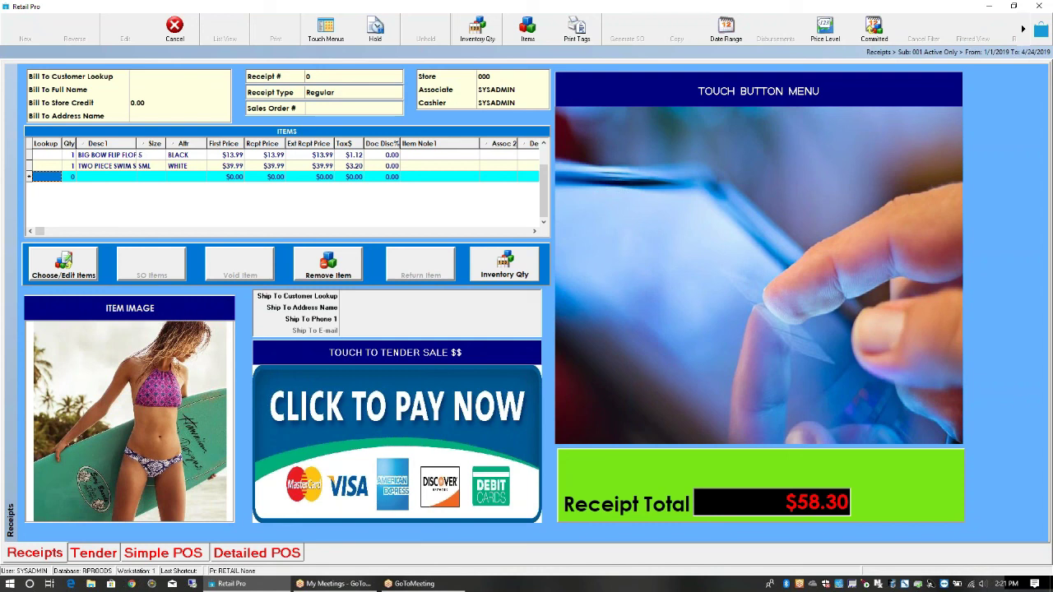
- Look up COBRA* and add the red Keychain with Cobra from the matching items to the receipt
type("COBRA*")
key("Return")
left_click(449, 263)
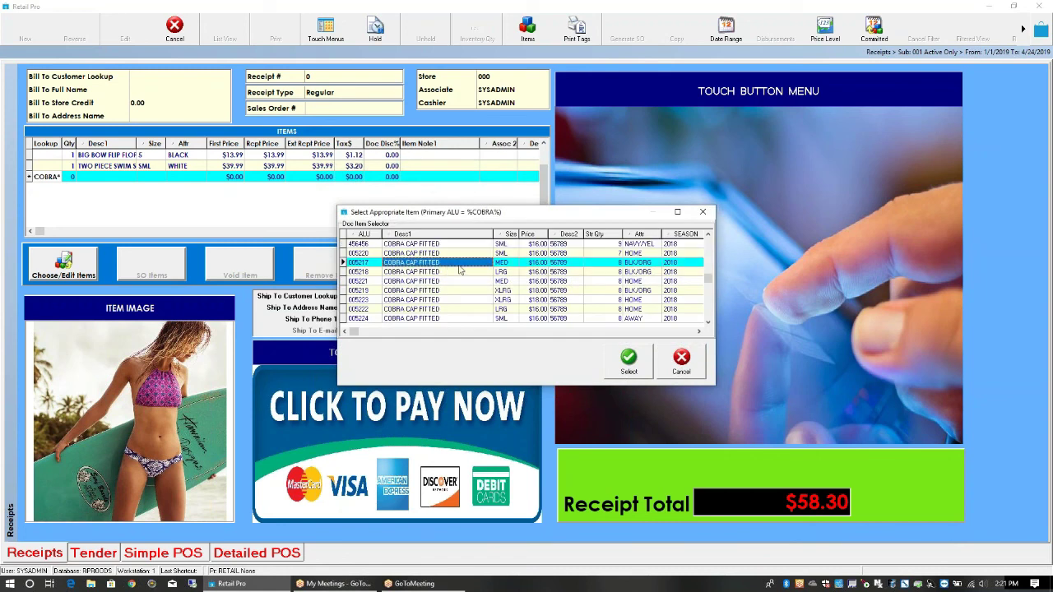
key("Down")
key("Down")
key("Down")
key("Down")
key("Down")
key("Down")
key("Down")
key("Down")
key("Down")
key("Down")
key("Down")
key("Down")
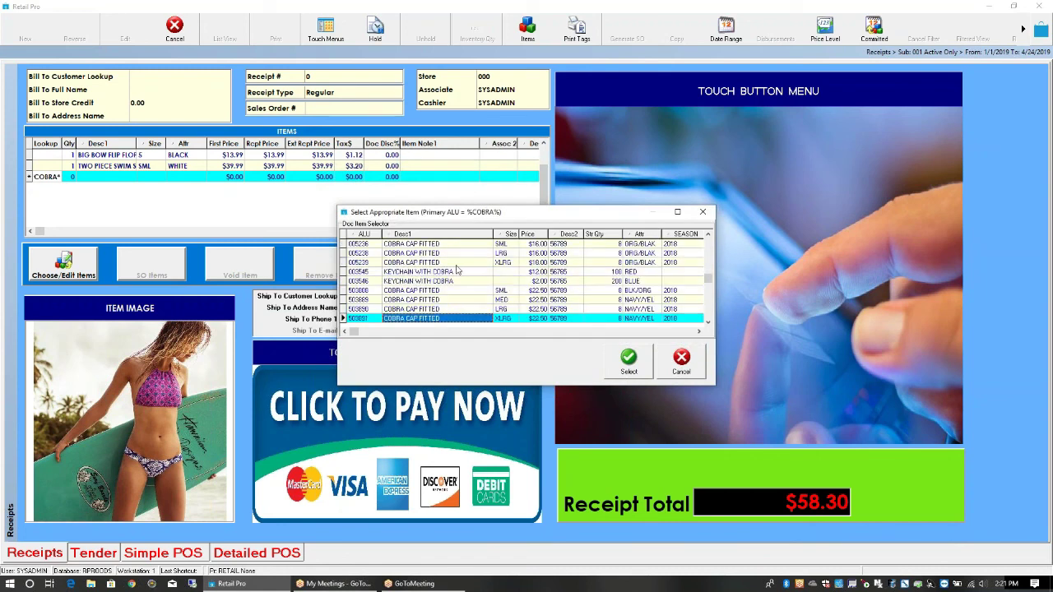
left_click(458, 271)
left_click(629, 360)
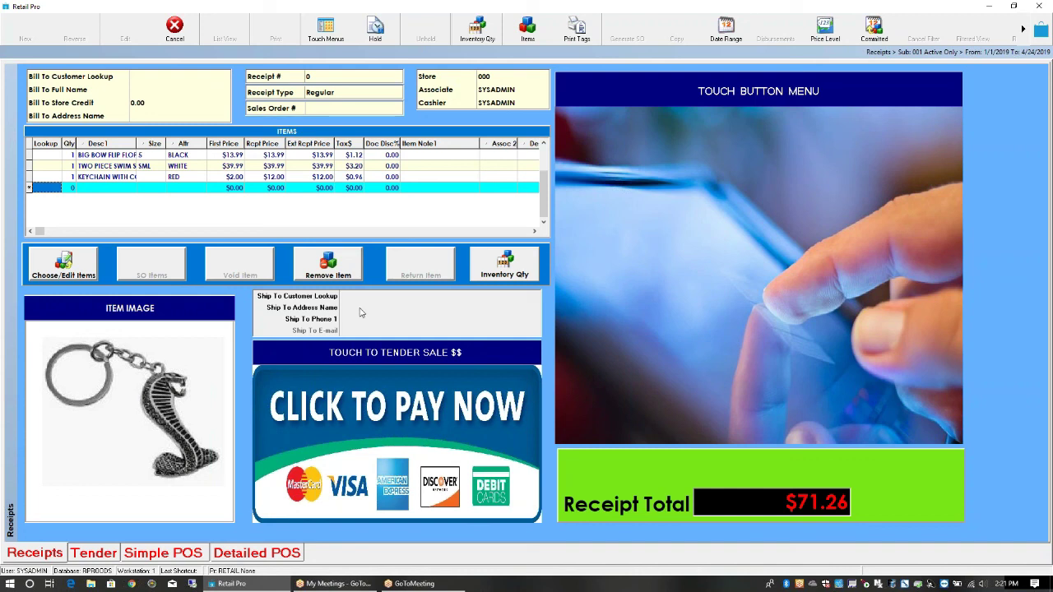
- Fit the Desc1 column to the full item descriptions and narrow the Item Note1 column in the receipt's item list
key("Up")
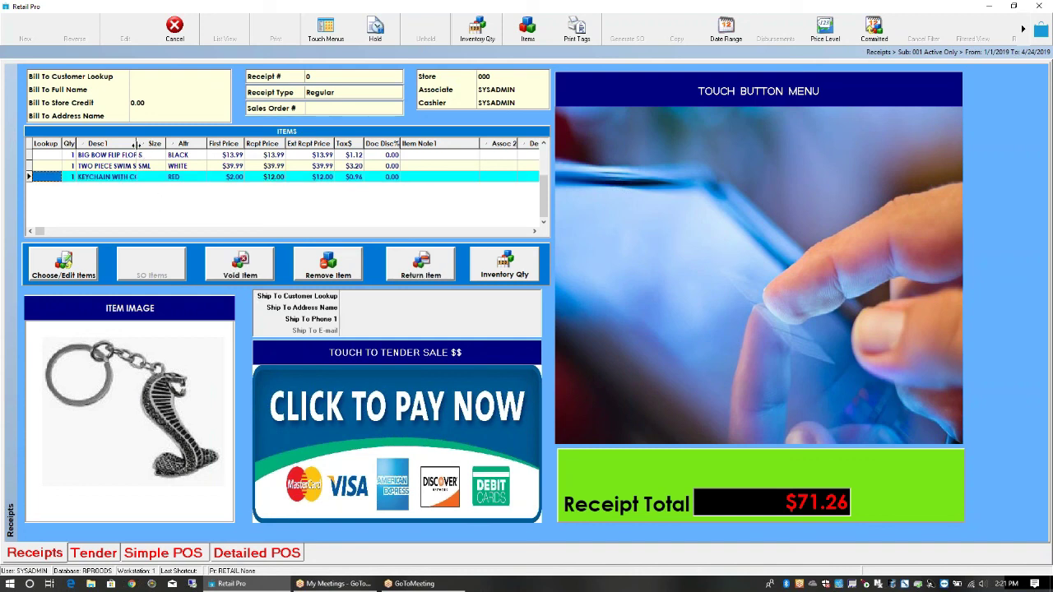
double_click(167, 143)
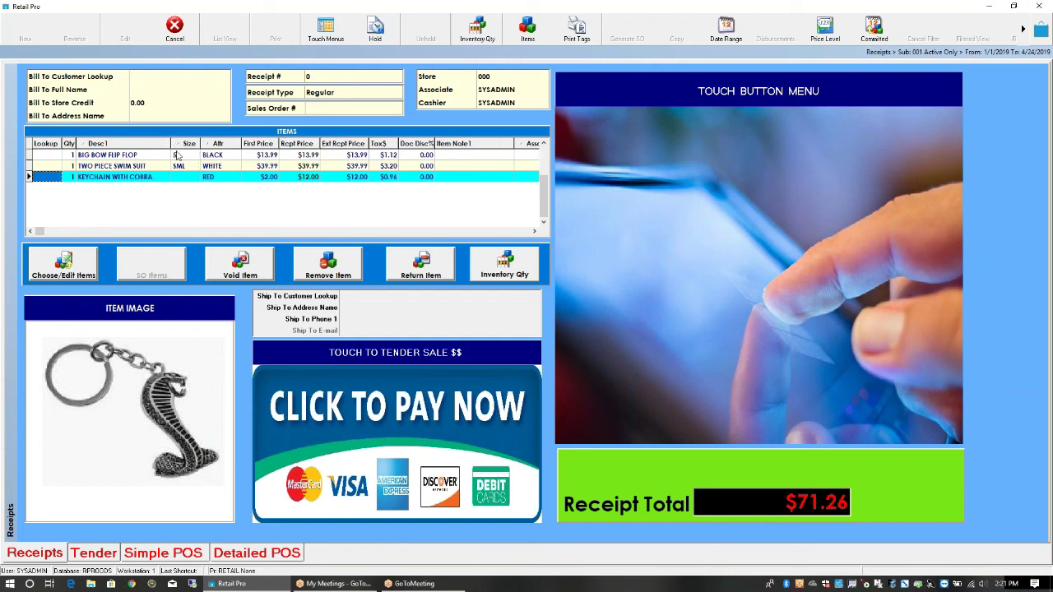
key("Down")
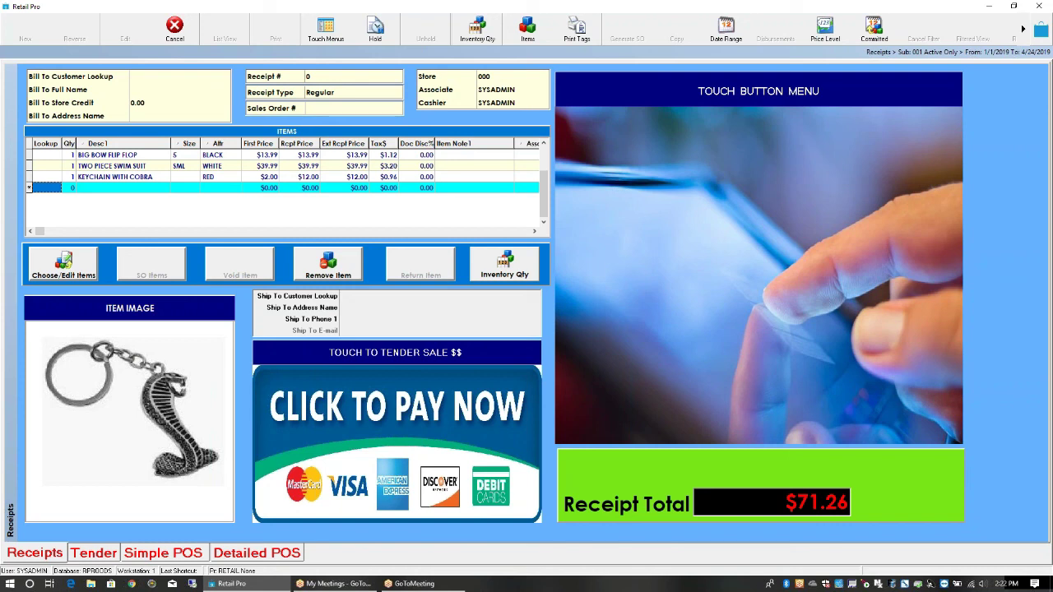
left_click_drag(514, 143, 491, 143)
- Enter the Item Note1 text SHIPPING INFO ANYTHING for the cobra keychain on the receipt
left_click(458, 189)
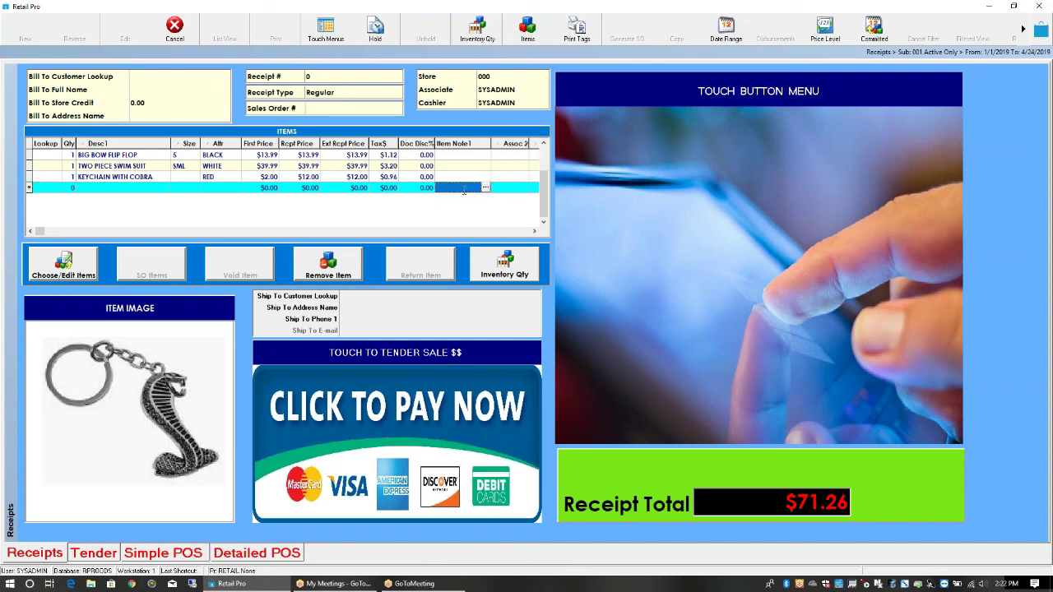
left_click(487, 188)
type("SHIPPING INFO ANYTHING")
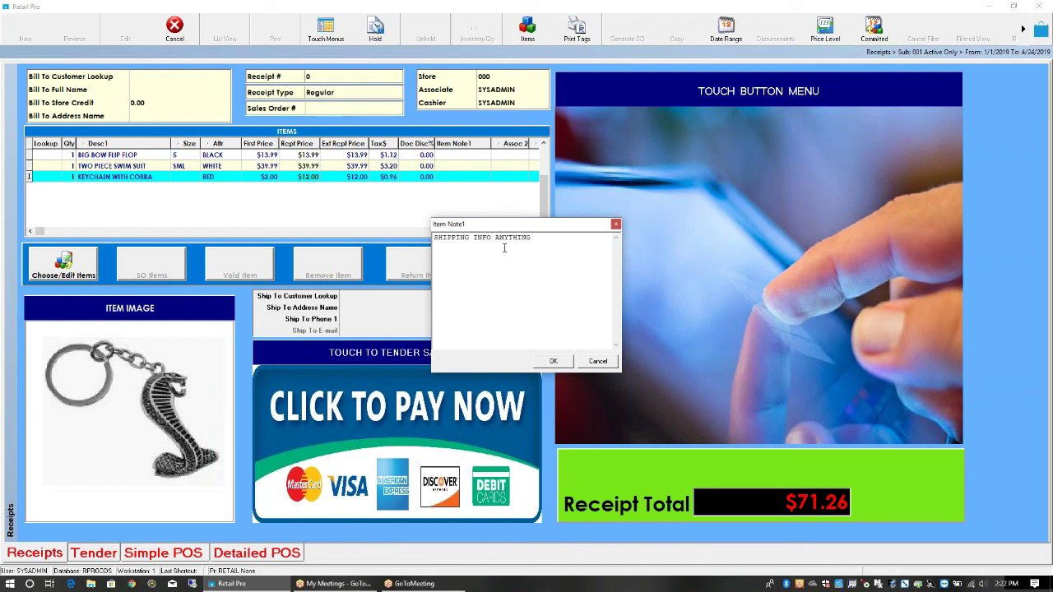
left_click(553, 361)
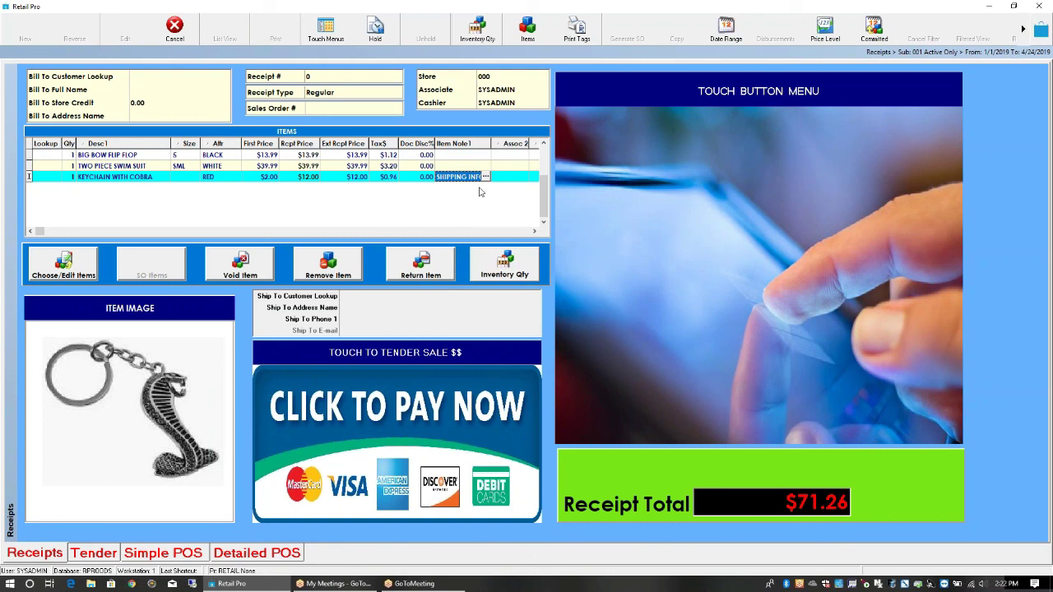
left_click(133, 180)
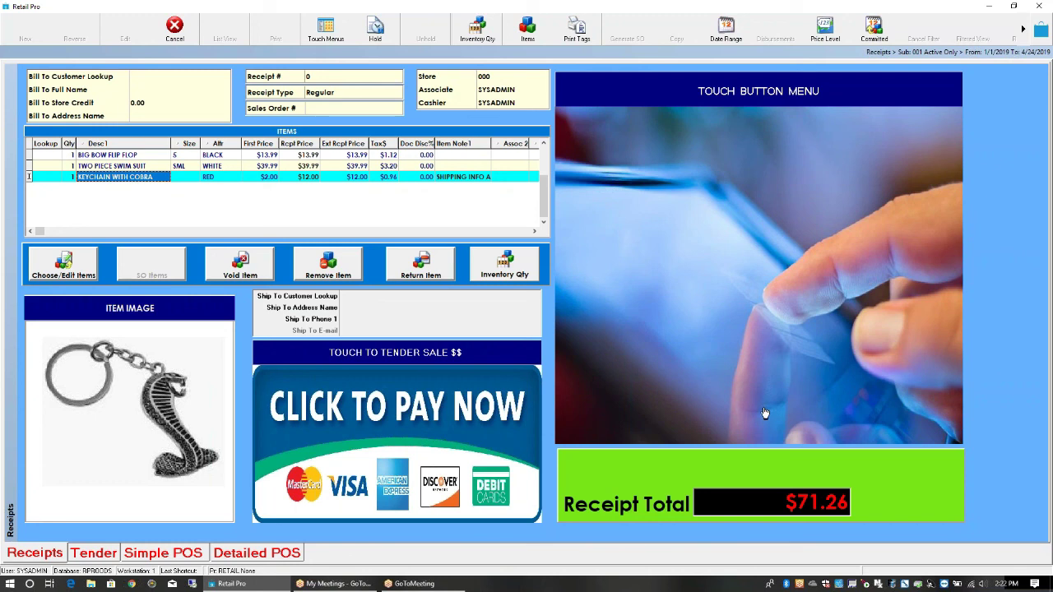
left_click(1042, 25)
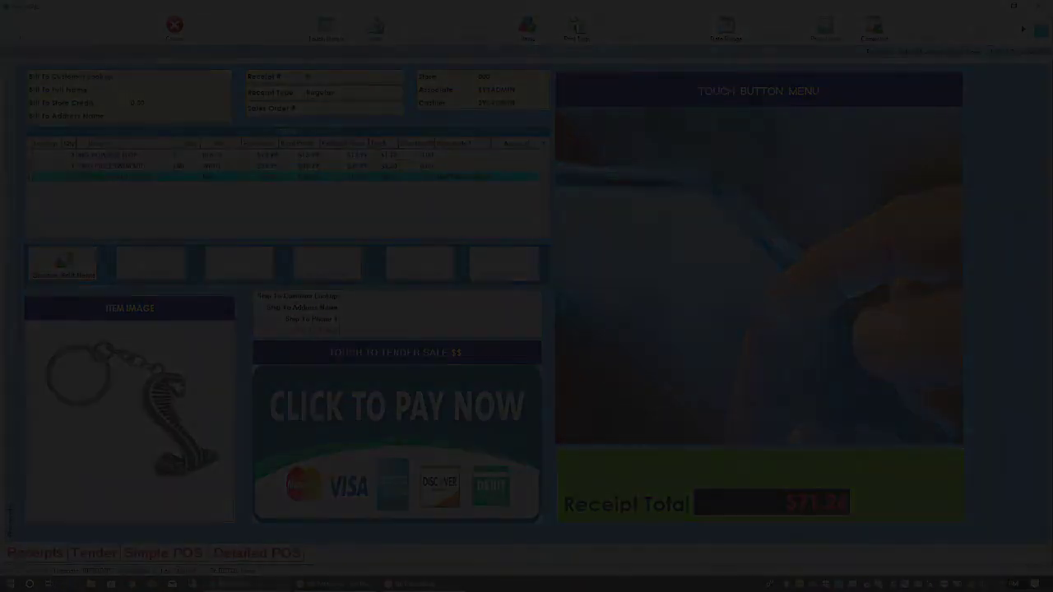